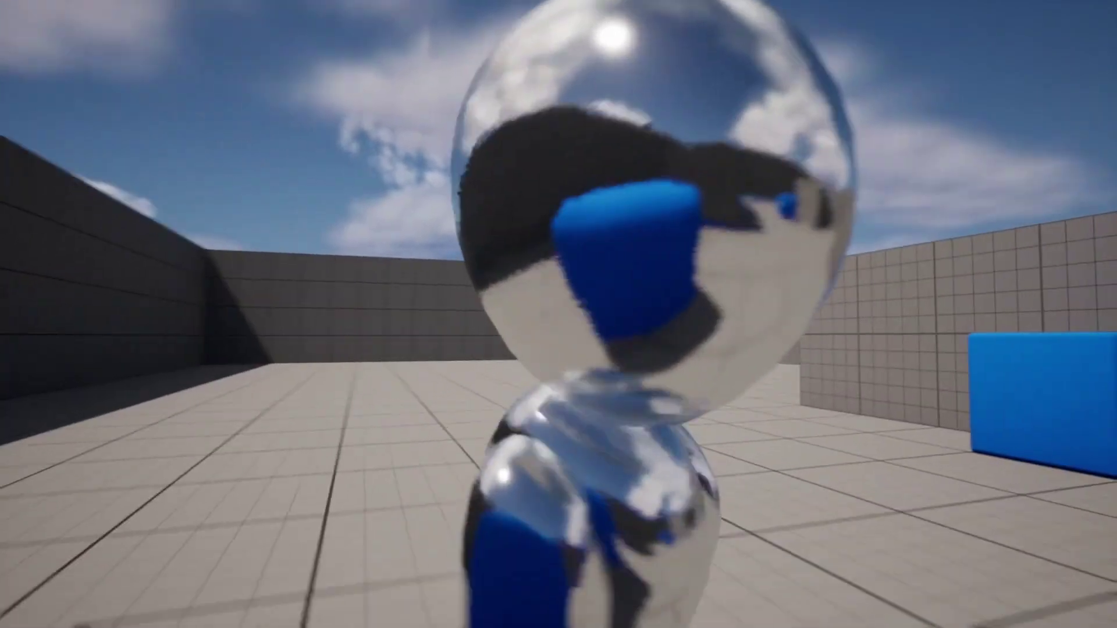
{"action": "key", "text": "d"}
{"action": "key", "text": "space"}
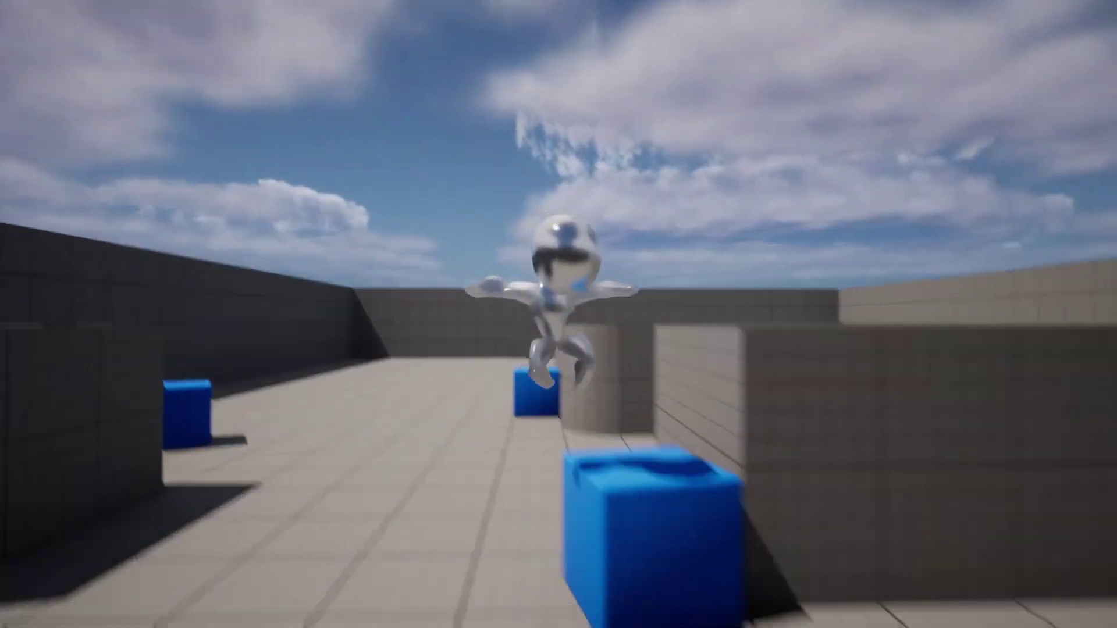
{"action": "key", "text": "s"}
{"action": "key", "text": "a"}
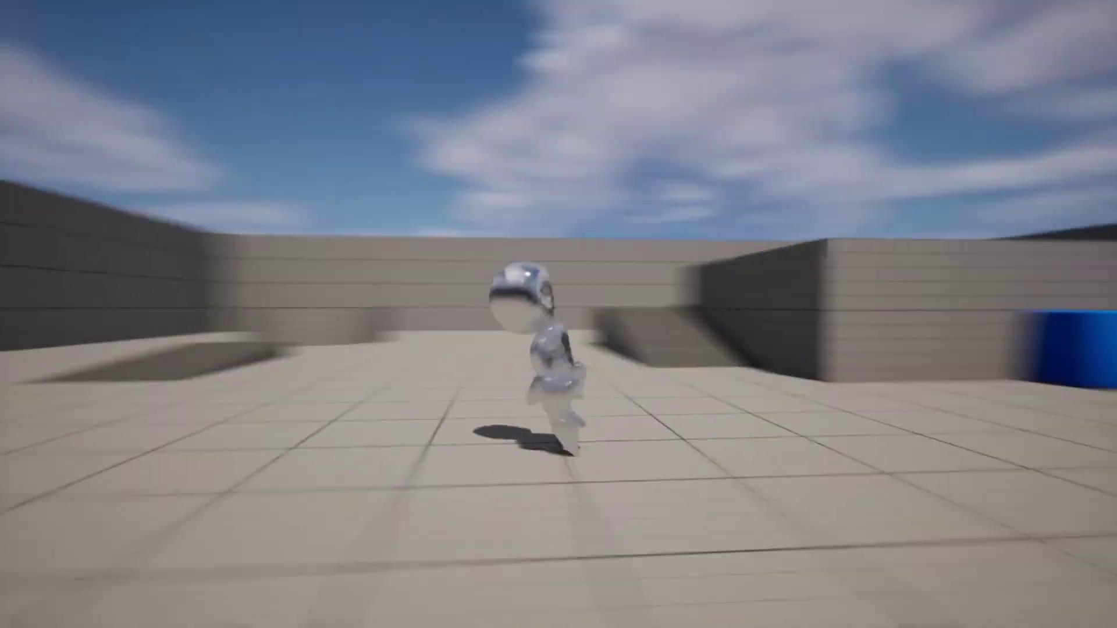
{"action": "key", "text": "space"}
{"action": "key", "text": "w"}
{"action": "key", "text": "a"}
{"action": "key", "text": "space"}
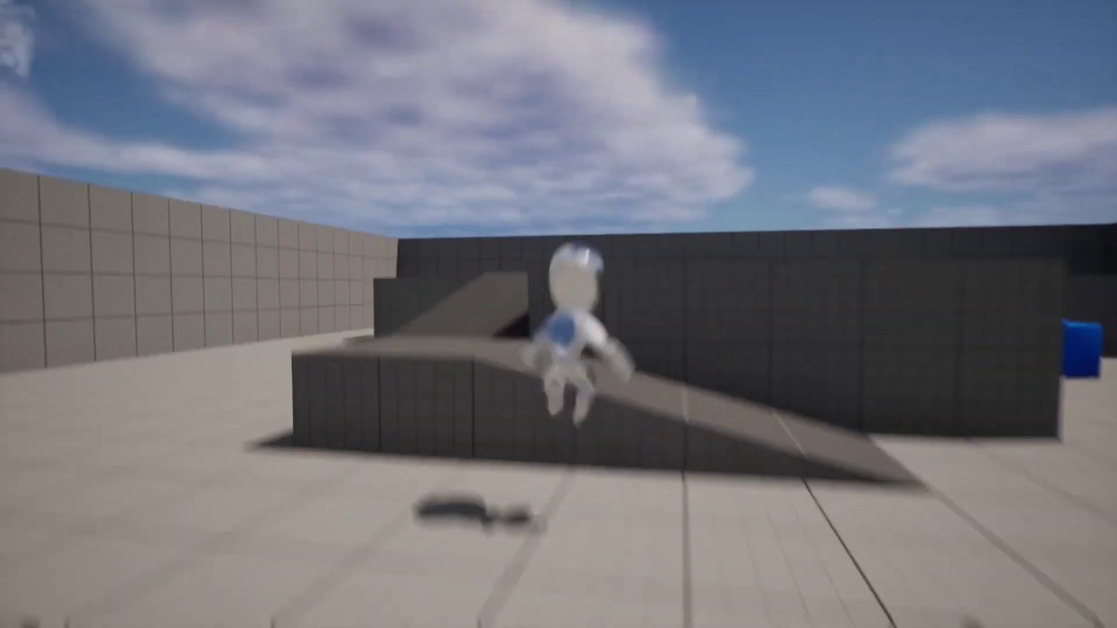
{"action": "key", "text": "w"}
{"action": "key", "text": "space"}
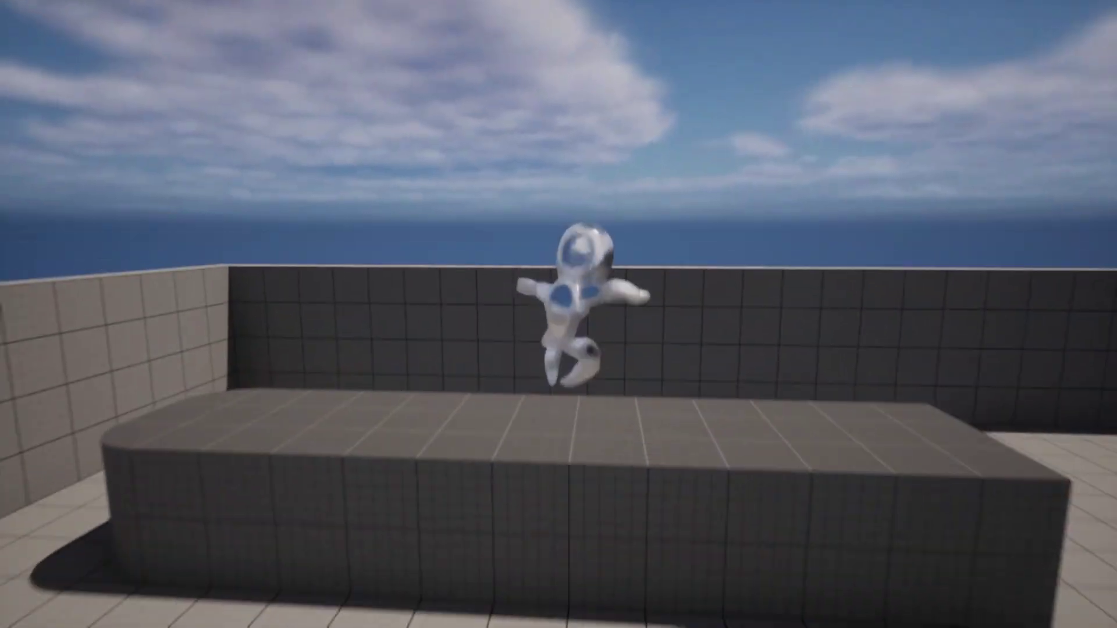
{"action": "key", "text": "w"}
{"action": "key", "text": "space"}
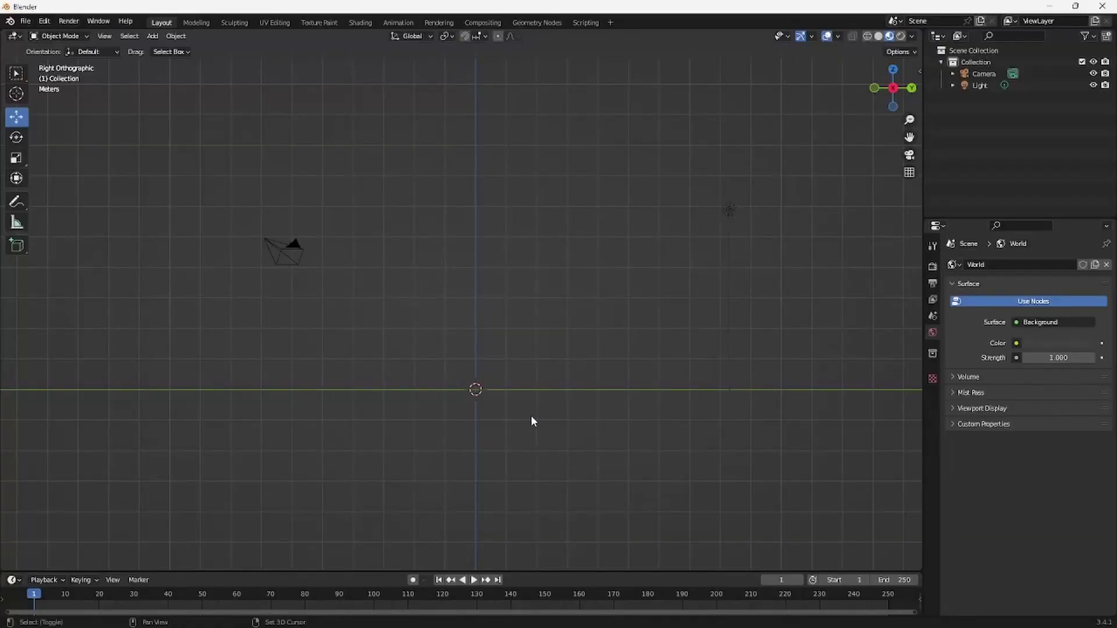
Add a UV sphere and raise it along the Z axis, well above the world origin
{"action": "key", "text": "shift+a"}
{"action": "mouse_move", "coordinate": [501, 393]}
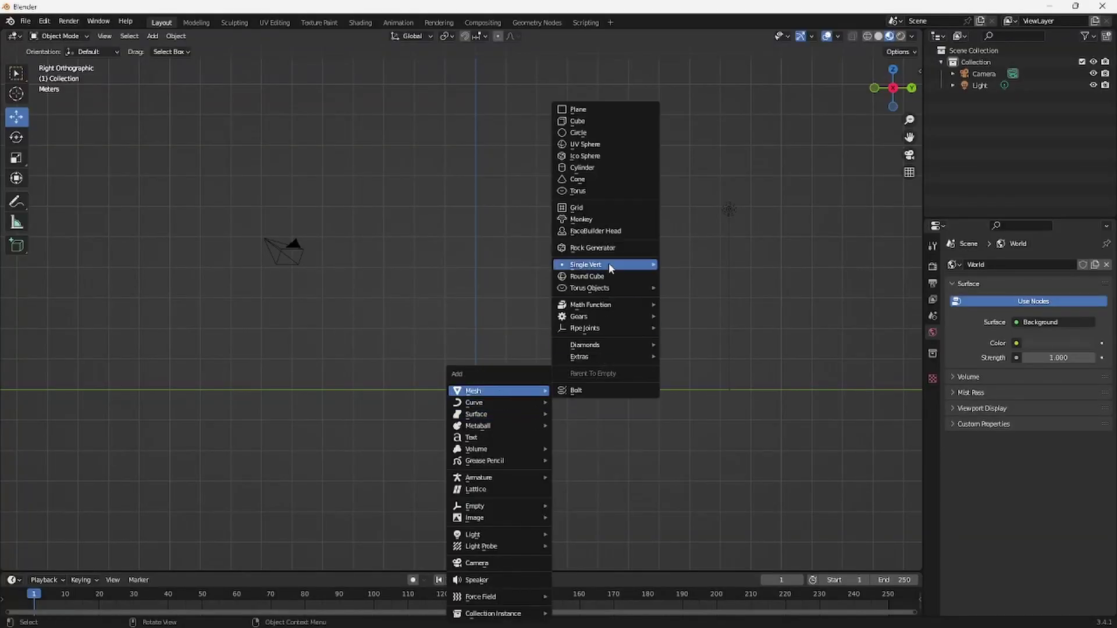
{"action": "left_click", "coordinate": [588, 144]}
{"action": "left_click_drag", "start_coordinate": [477, 343], "coordinate": [506, 127]}
Sculpt the sphere with the Grab brush into an egg-shaped head narrowing downward, and return to Object Mode
{"action": "left_click", "coordinate": [55, 36]}
{"action": "left_click", "coordinate": [61, 74]}
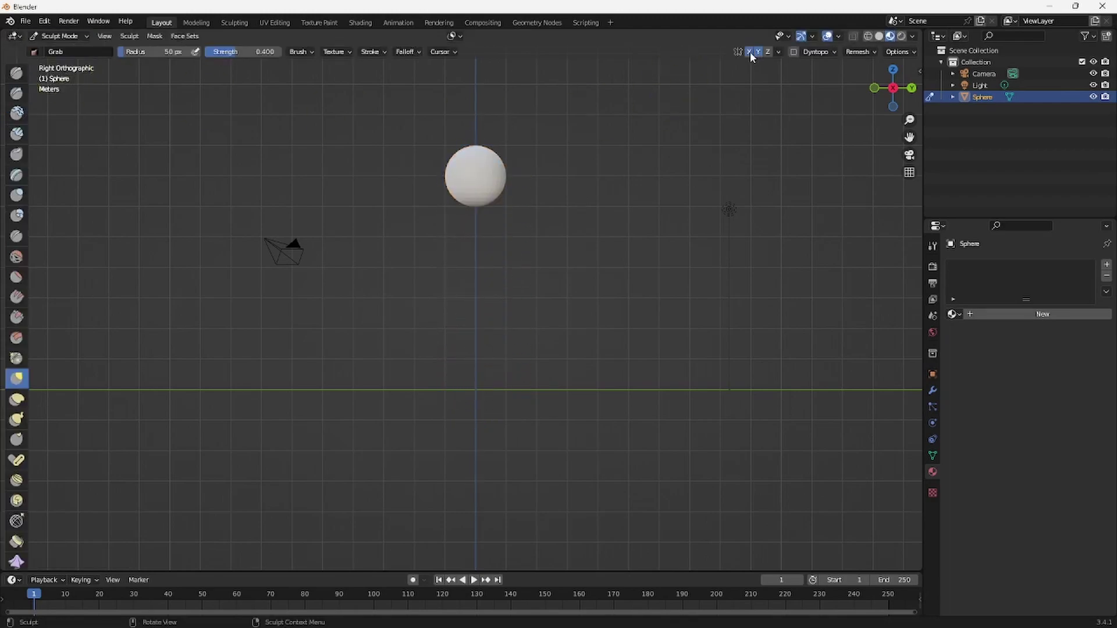
{"action": "scroll", "coordinate": [441, 161], "scroll_direction": "down", "scroll_amount": 2}
{"action": "left_click_drag", "start_coordinate": [463, 213], "coordinate": [452, 233]}
{"action": "middle_click_drag", "start_coordinate": [469, 229], "coordinate": [344, 224]}
{"action": "left_click", "coordinate": [69, 36]}
{"action": "left_click", "coordinate": [62, 49]}
Duplicate the head and move the copy straight down along Z until it sits directly beneath it
{"action": "key", "text": "KP_3"}
{"action": "key", "text": "shift+d"}
{"action": "right_click", "coordinate": [489, 237]}
{"action": "left_click_drag", "start_coordinate": [471, 201], "coordinate": [470, 259]}
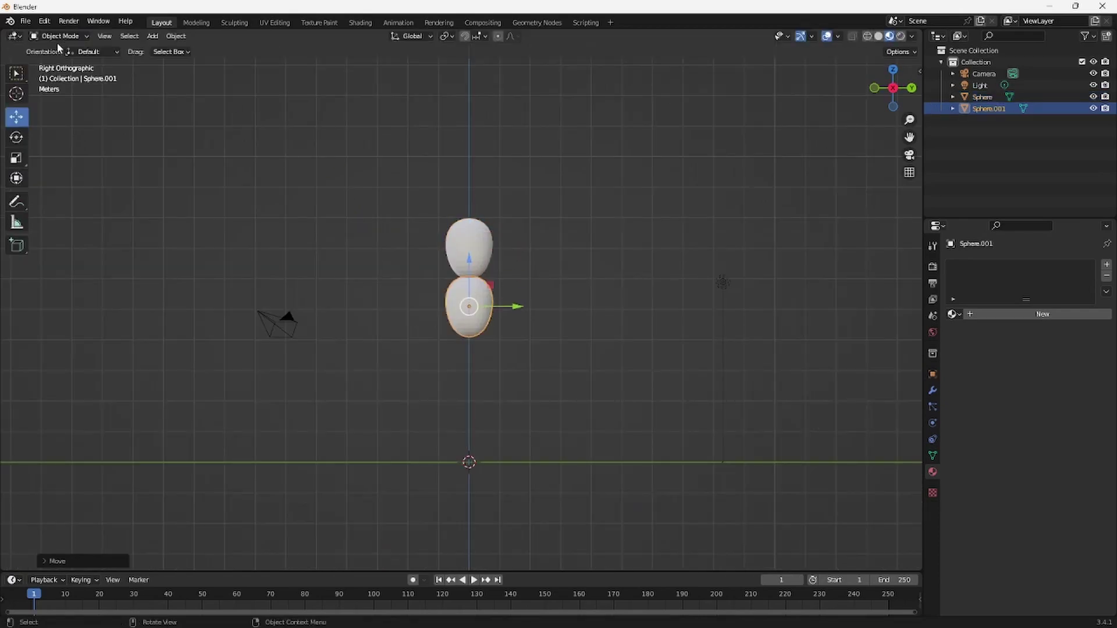
Sculpt the lower copy with the Grab brush into a torso that tapers to a narrow base, and return to Object Mode
{"action": "left_click", "coordinate": [58, 36]}
{"action": "left_click", "coordinate": [59, 75]}
{"action": "scroll", "coordinate": [466, 307], "scroll_direction": "down", "scroll_amount": 2}
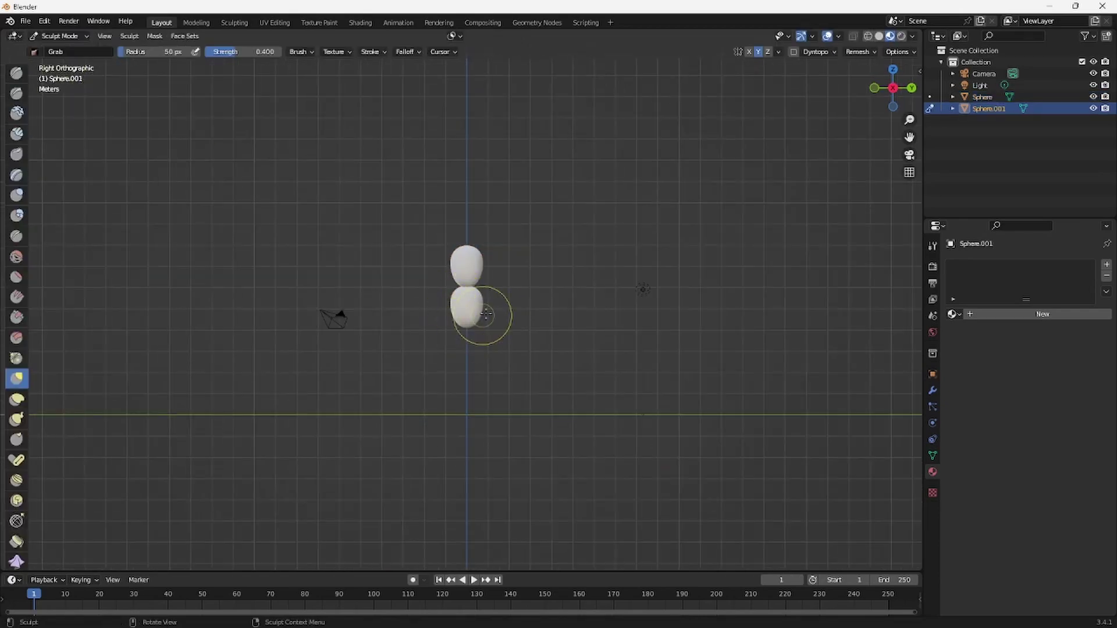
{"action": "left_click_drag", "start_coordinate": [463, 324], "coordinate": [458, 409]}
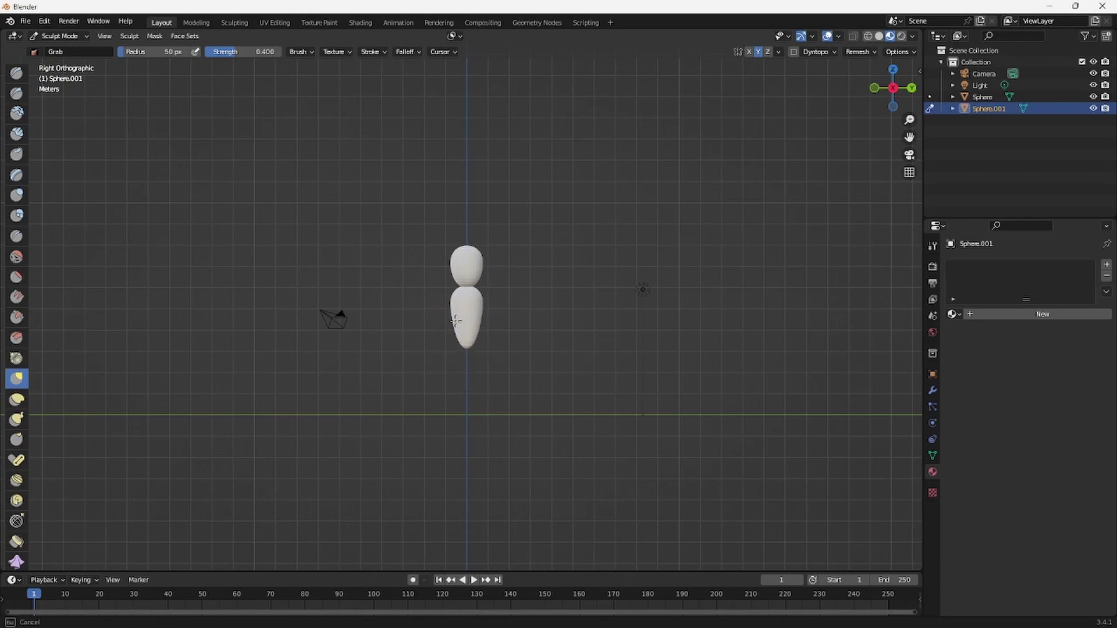
{"action": "left_click_drag", "start_coordinate": [467, 311], "coordinate": [464, 331]}
{"action": "left_click_drag", "start_coordinate": [463, 331], "coordinate": [460, 315]}
{"action": "left_click_drag", "start_coordinate": [460, 313], "coordinate": [468, 284]}
{"action": "middle_click_drag", "start_coordinate": [468, 284], "coordinate": [434, 307]}
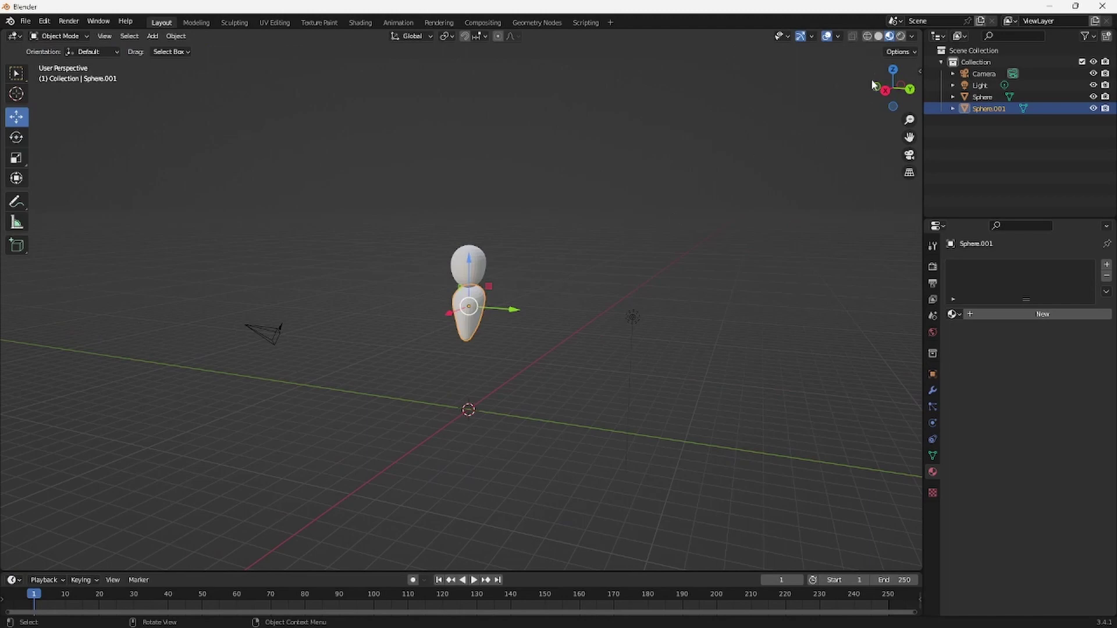
Scale the head up and raise it along Z so it rests on top of the torso
{"action": "left_click", "coordinate": [881, 90]}
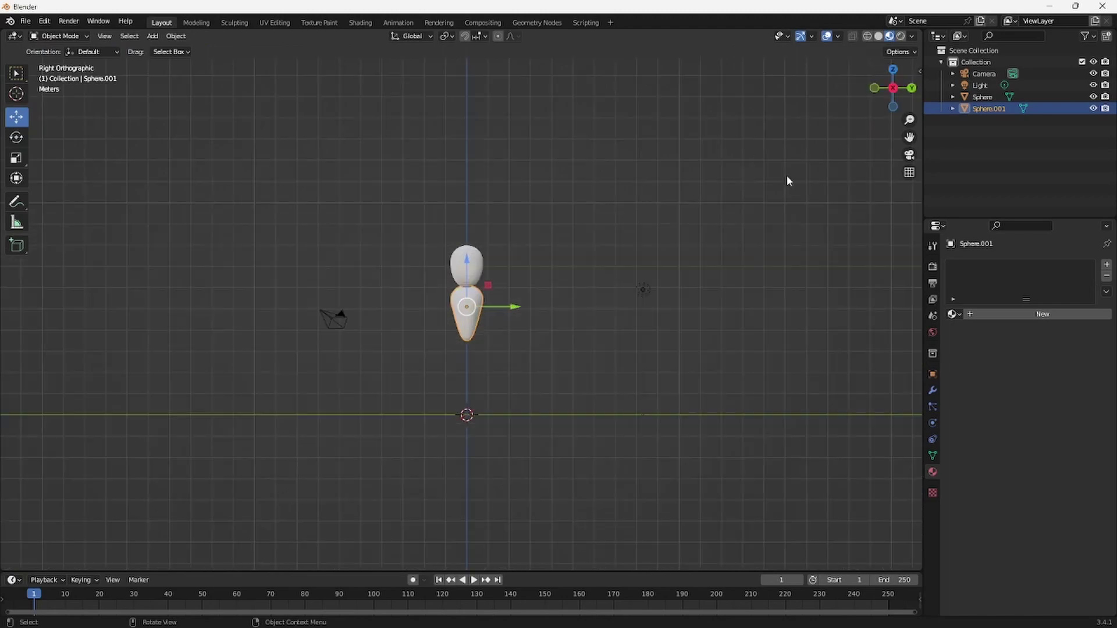
{"action": "left_click", "coordinate": [501, 264]}
{"action": "scroll", "coordinate": [487, 305], "scroll_direction": "up", "scroll_amount": 4}
{"action": "middle_click_drag", "start_coordinate": [540, 291], "coordinate": [515, 239], "text": "shift"}
{"action": "left_click", "coordinate": [477, 182]}
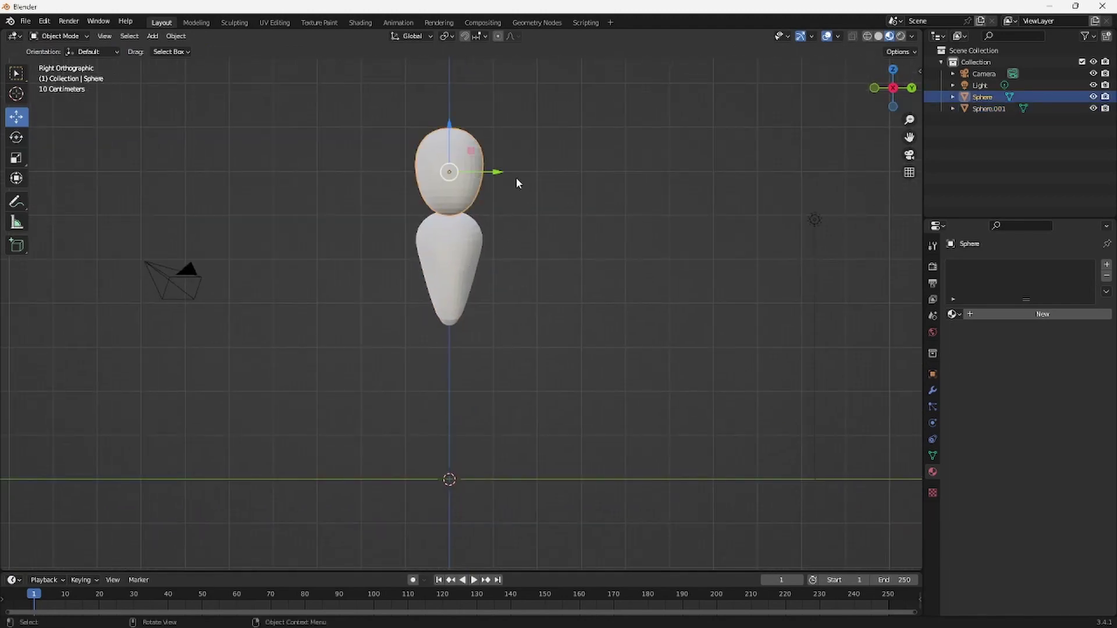
{"action": "key", "text": "s"}
{"action": "left_click", "coordinate": [550, 169]}
{"action": "left_click_drag", "start_coordinate": [454, 129], "coordinate": [455, 111]}
{"action": "left_click", "coordinate": [512, 261]}
Duplicate the torso, lower the copy to the hip on the negative Y side, and rotate and shrink it into an upper leg
{"action": "left_click", "coordinate": [428, 240]}
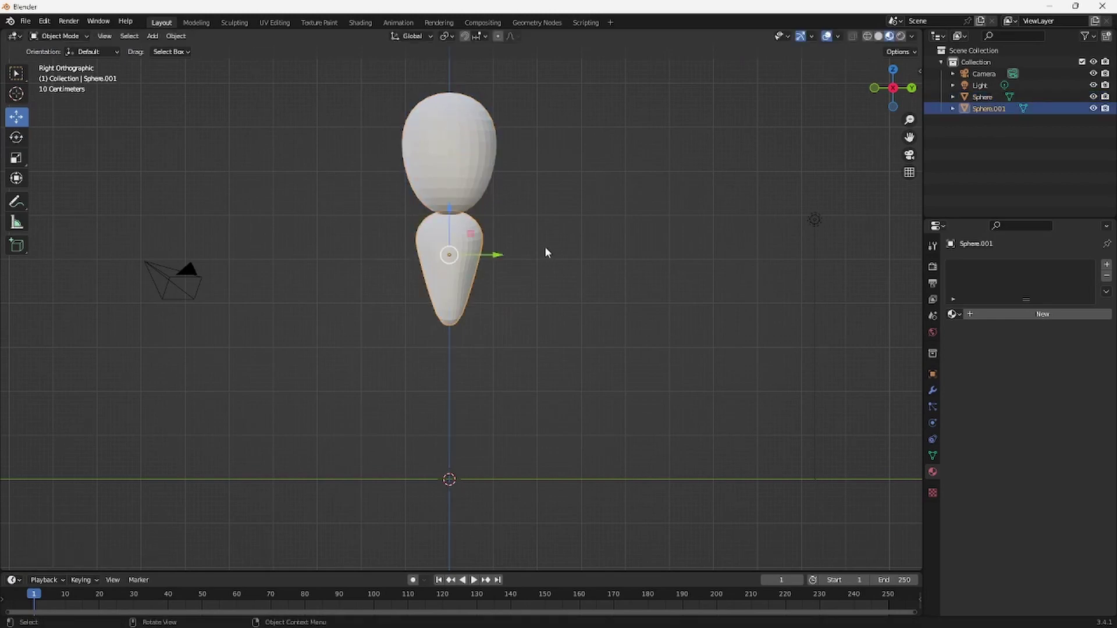
{"action": "key", "text": "shift+d"}
{"action": "right_click", "coordinate": [489, 245]}
{"action": "left_click_drag", "start_coordinate": [449, 211], "coordinate": [450, 293]}
{"action": "key", "text": "r"}
{"action": "left_click", "coordinate": [549, 328]}
{"action": "key", "text": "s"}
{"action": "right_click", "coordinate": [511, 327]}
Sculpt the upper leg with the Grab brush and nudge it along Y against the base of the torso
{"action": "left_click", "coordinate": [59, 36]}
{"action": "left_click", "coordinate": [52, 73]}
{"action": "scroll", "coordinate": [424, 316], "scroll_direction": "down", "scroll_amount": 2}
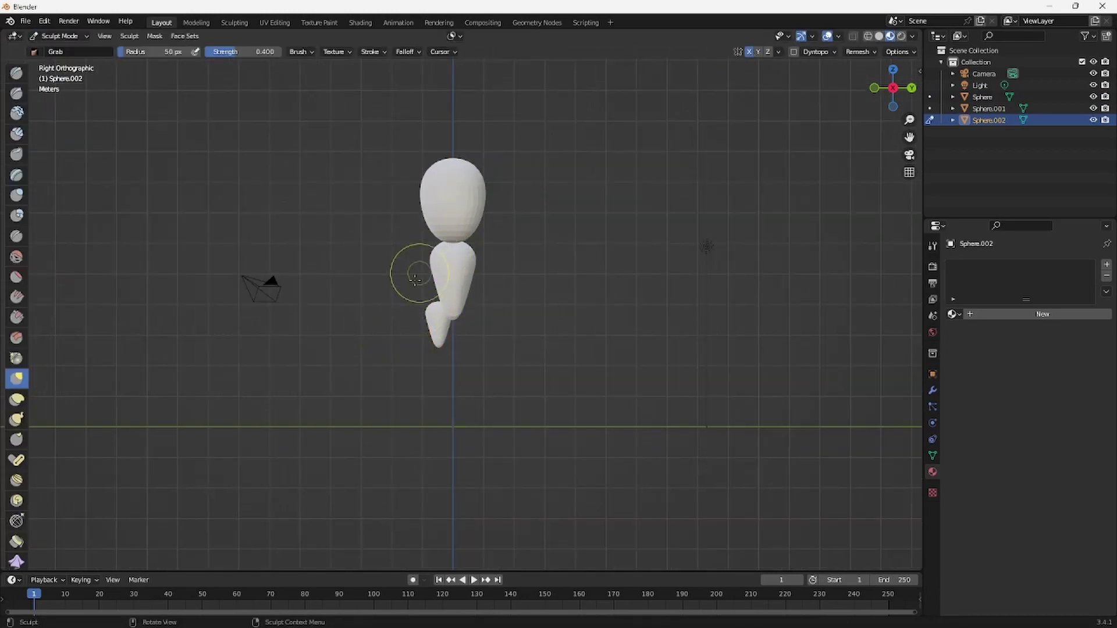
{"action": "scroll", "coordinate": [412, 290], "scroll_direction": "down", "scroll_amount": 1}
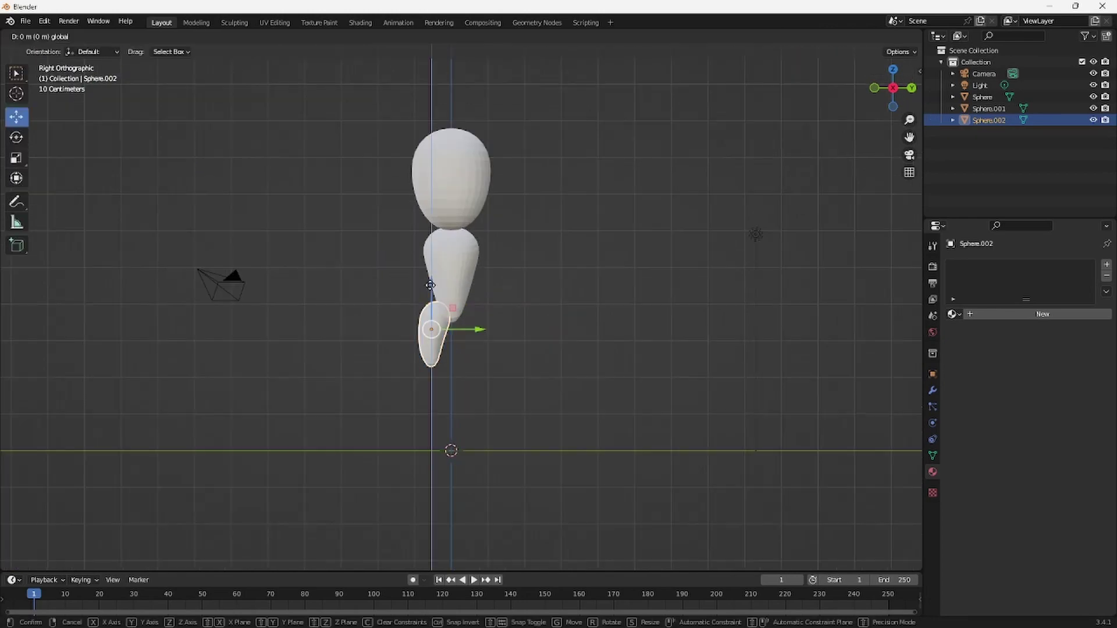
{"action": "left_click_drag", "start_coordinate": [481, 329], "coordinate": [476, 329]}
{"action": "left_click", "coordinate": [562, 327]}
Duplicate the upper leg, move the copy down below it, and rotate and scale it to form the lower leg
{"action": "left_click", "coordinate": [434, 328], "text": "shift"}
{"action": "key", "text": "shift+d"}
{"action": "right_click", "coordinate": [434, 327]}
{"action": "left_click_drag", "start_coordinate": [433, 286], "coordinate": [433, 332]}
{"action": "key", "text": "r"}
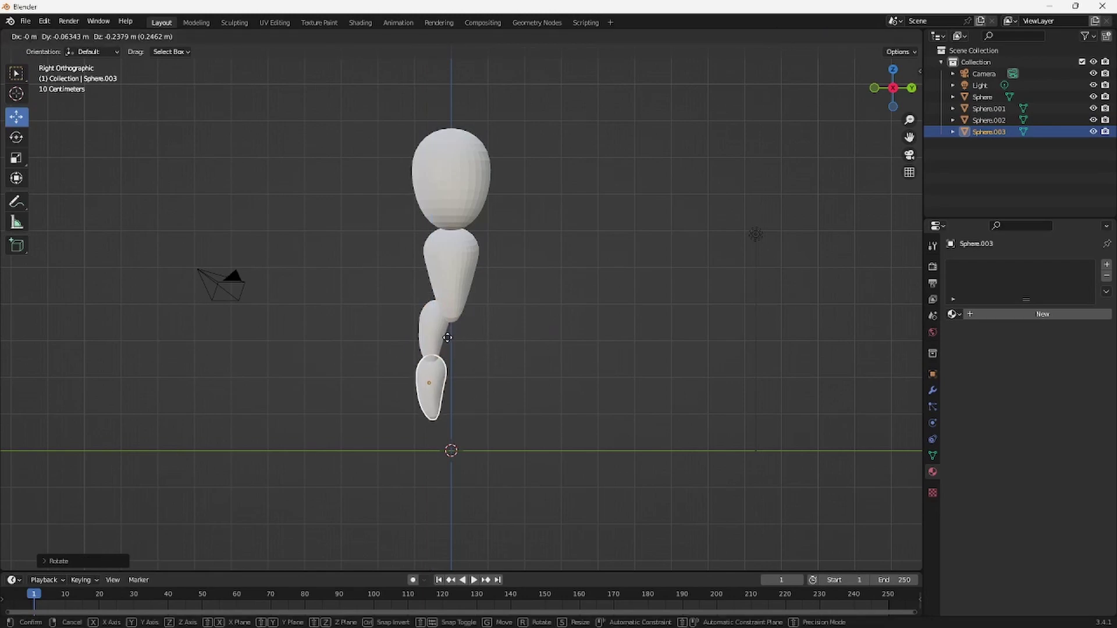
{"action": "key", "text": "s"}
{"action": "left_click", "coordinate": [476, 356]}
Sculpt the lower leg's profile from the front view with the Grab brush, and return to Object Mode
{"action": "key", "text": "KP_1"}
{"action": "key", "text": "ctrl+Tab"}
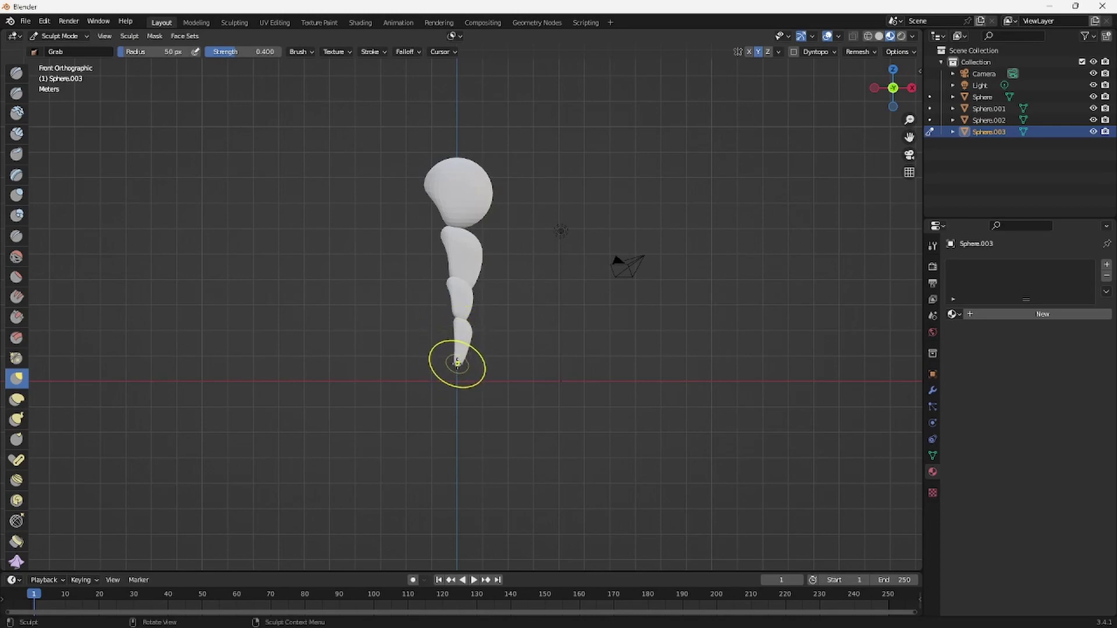
{"action": "left_click_drag", "start_coordinate": [456, 336], "coordinate": [449, 333]}
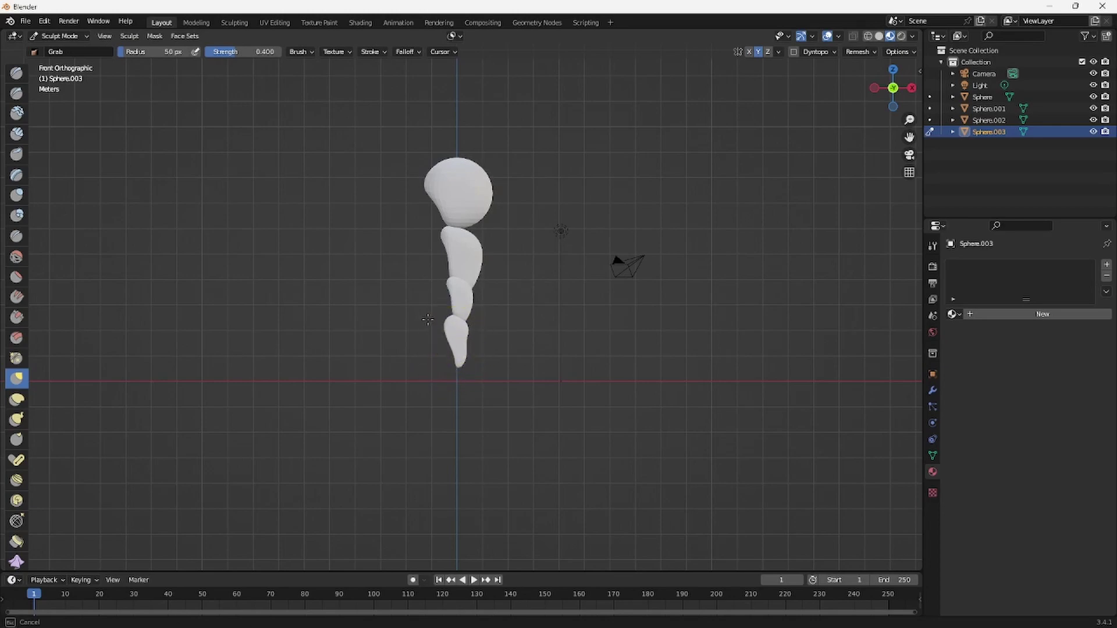
{"action": "key", "text": "KP_3"}
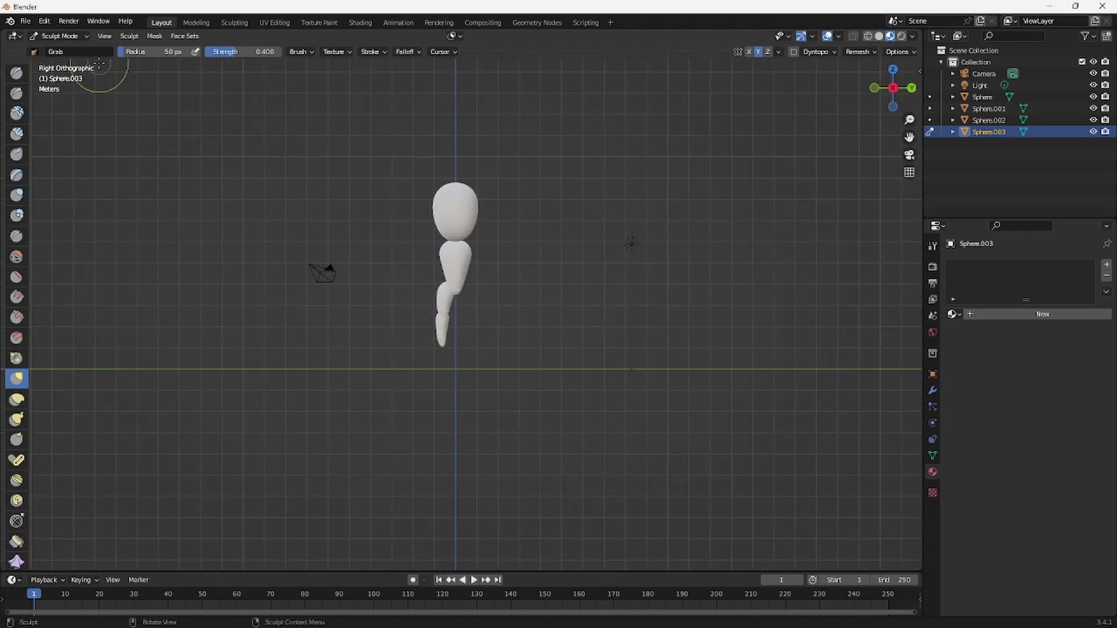
{"action": "left_click", "coordinate": [56, 37]}
{"action": "left_click", "coordinate": [56, 49]}
{"action": "left_click", "coordinate": [582, 270]}
Join the upper and lower leg segments into one object
{"action": "scroll", "coordinate": [466, 314], "scroll_direction": "up", "scroll_amount": 3}
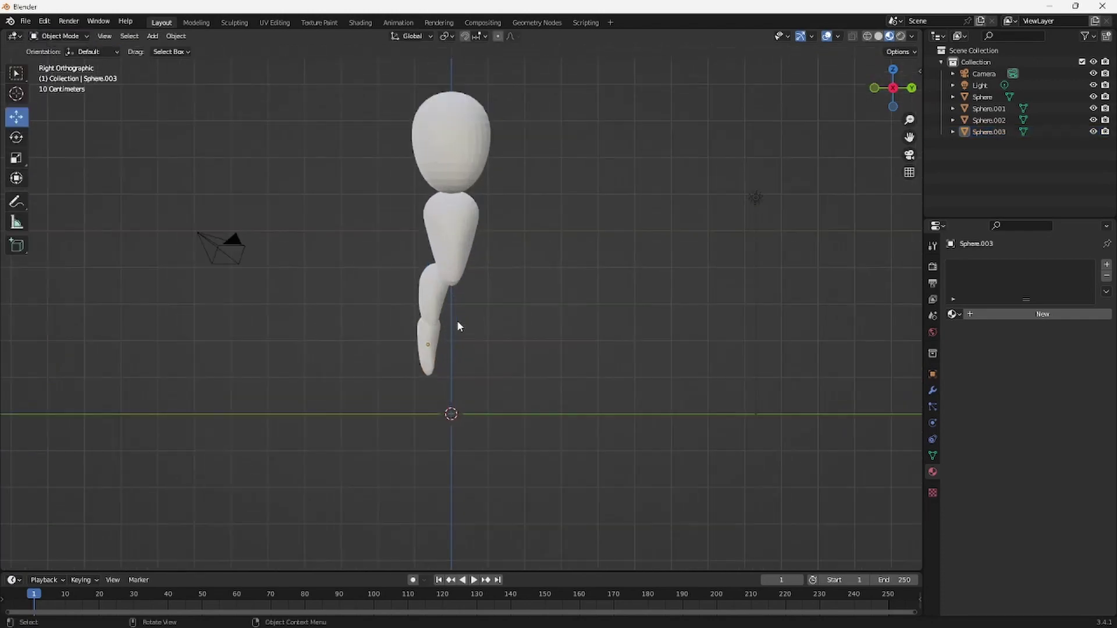
{"action": "left_click", "coordinate": [437, 300]}
{"action": "left_click", "coordinate": [431, 340], "text": "shift"}
{"action": "key", "text": "ctrl+j"}
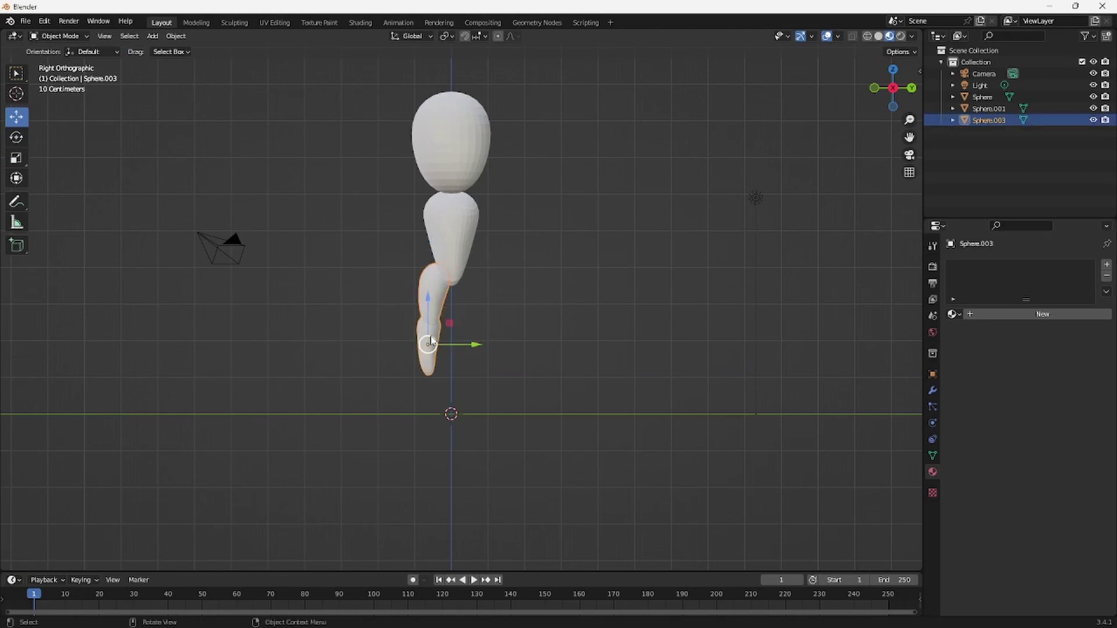
Mirror the joined leg with a Mirror modifier on the Y axis only, using the torso as mirror object
{"action": "key", "text": "alt+a"}
{"action": "left_click", "coordinate": [433, 293]}
{"action": "left_click", "coordinate": [920, 392]}
{"action": "left_click", "coordinate": [933, 391]}
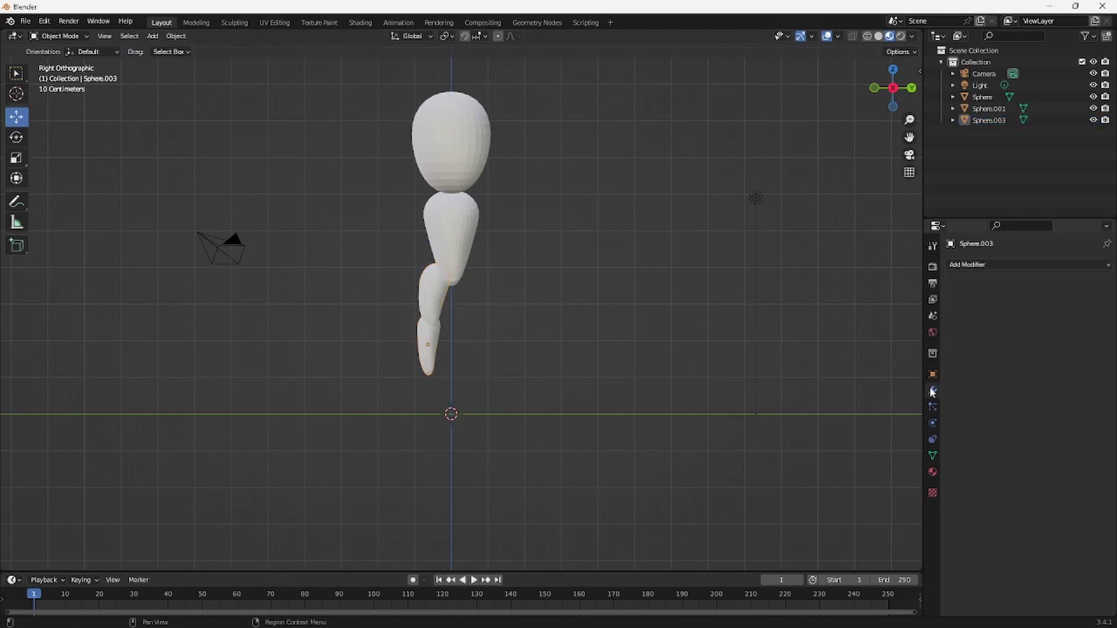
{"action": "key", "text": "ctrl+z"}
{"action": "left_click", "coordinate": [989, 264]}
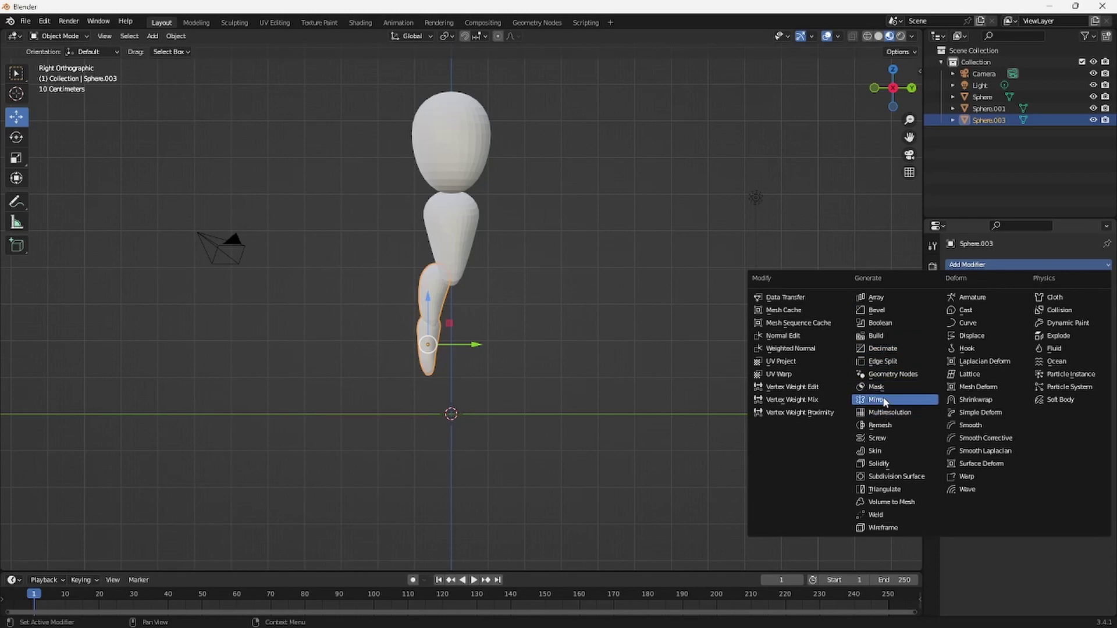
{"action": "left_click", "coordinate": [872, 409]}
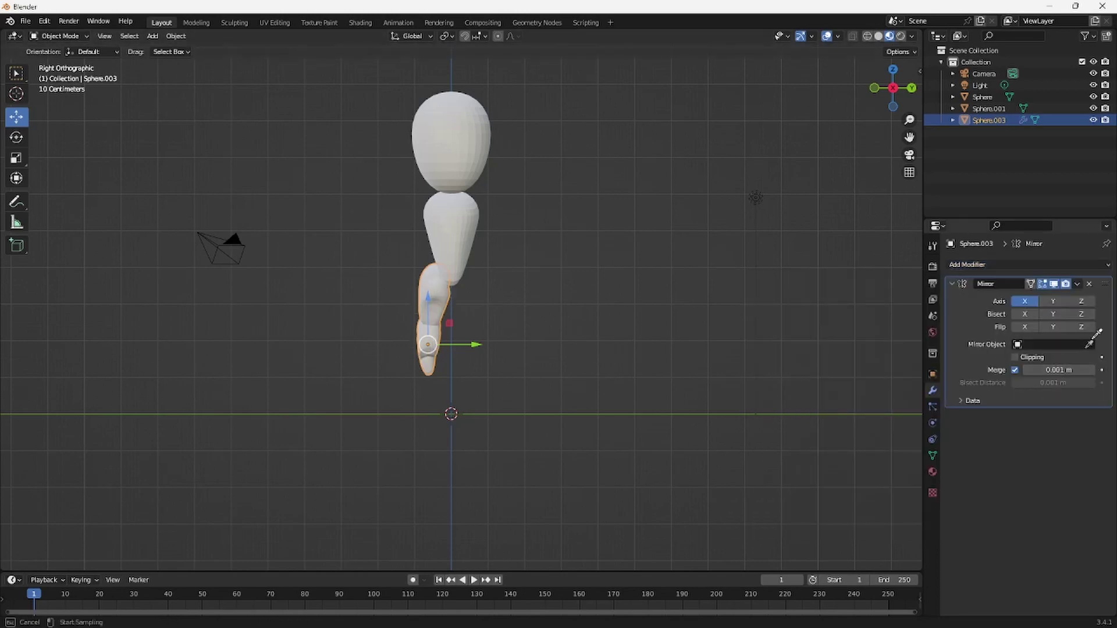
{"action": "left_click", "coordinate": [482, 239]}
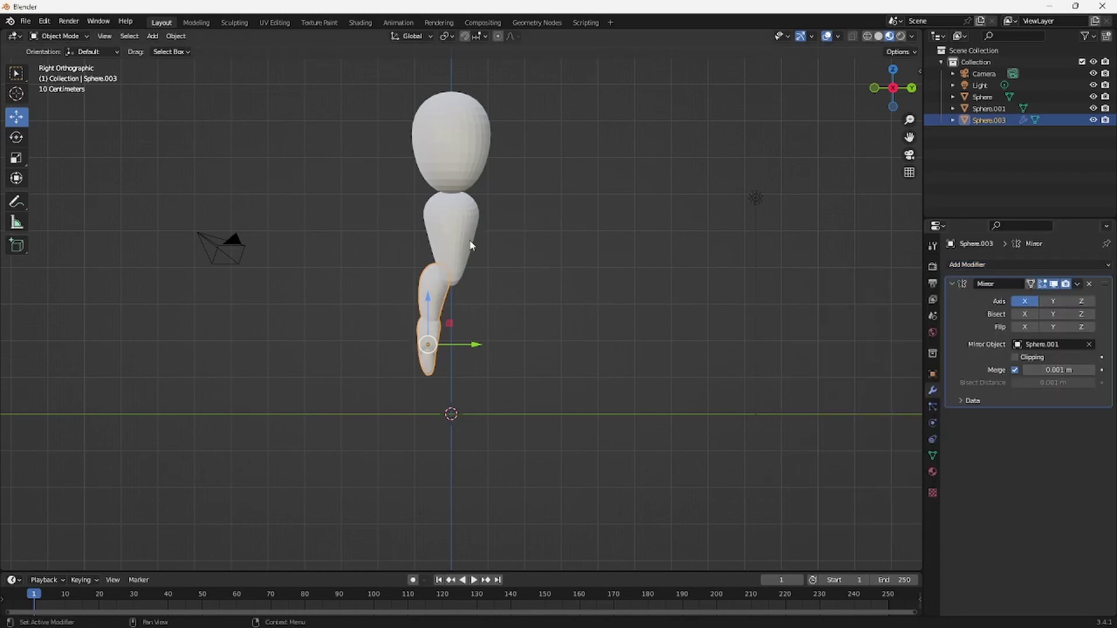
{"action": "left_click", "coordinate": [1052, 304]}
{"action": "left_click", "coordinate": [1019, 302]}
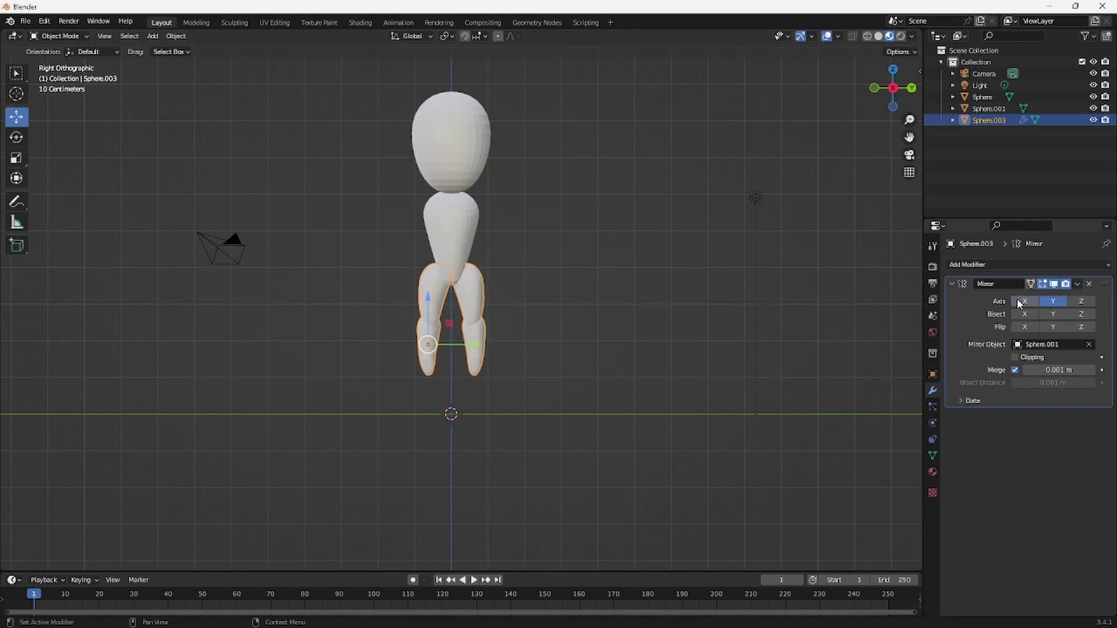
Duplicate the mirrored leg and raise the copy along Z to serve as the base for the arms
{"action": "left_click", "coordinate": [578, 261]}
{"action": "scroll", "coordinate": [476, 226], "scroll_direction": "up", "scroll_amount": 2}
{"action": "middle_click_drag", "start_coordinate": [476, 225], "coordinate": [482, 329], "text": "shift"}
{"action": "scroll", "coordinate": [568, 270], "scroll_direction": "down", "scroll_amount": 2}
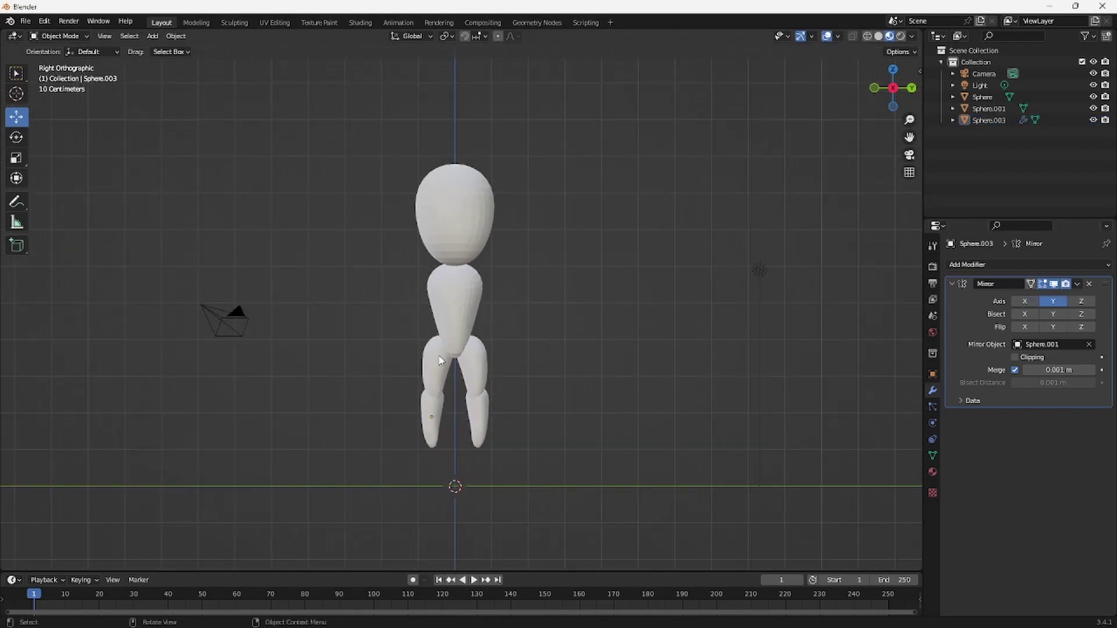
{"action": "left_click", "coordinate": [439, 355]}
{"action": "key", "text": "shift+d"}
{"action": "right_click", "coordinate": [428, 369]}
{"action": "left_click_drag", "start_coordinate": [429, 370], "coordinate": [431, 297]}
Rotate the copied limb's geometry outward in Edit Mode and move it to the shoulder, forming nearly horizontal arms
{"action": "key", "text": "Tab"}
{"action": "key", "text": "r"}
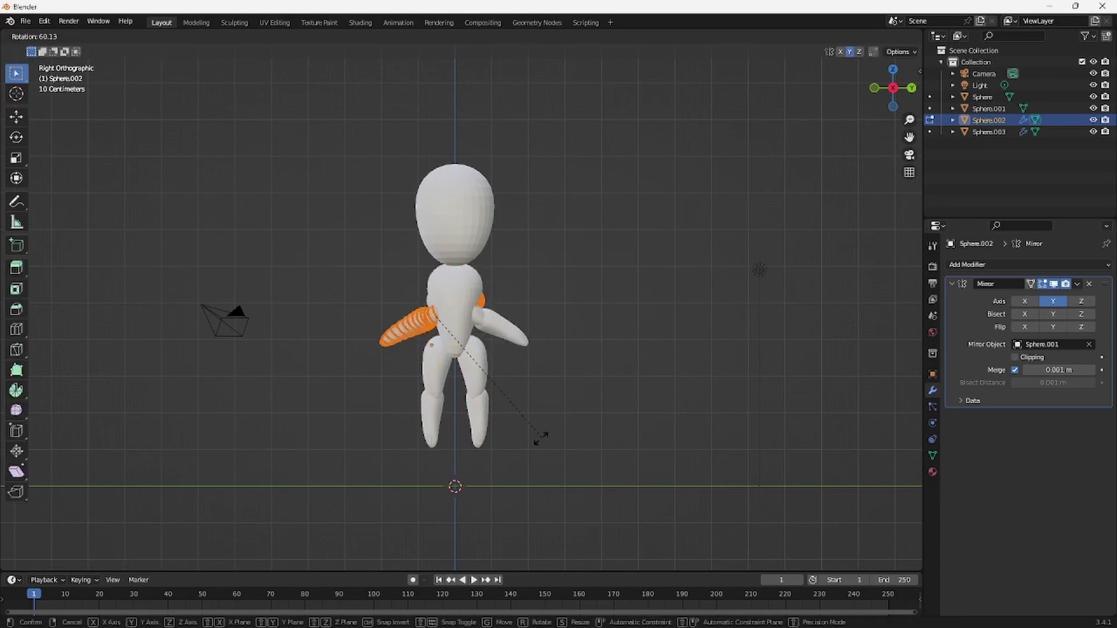
{"action": "left_click", "coordinate": [479, 429]}
{"action": "key", "text": "g"}
{"action": "left_click", "coordinate": [425, 394]}
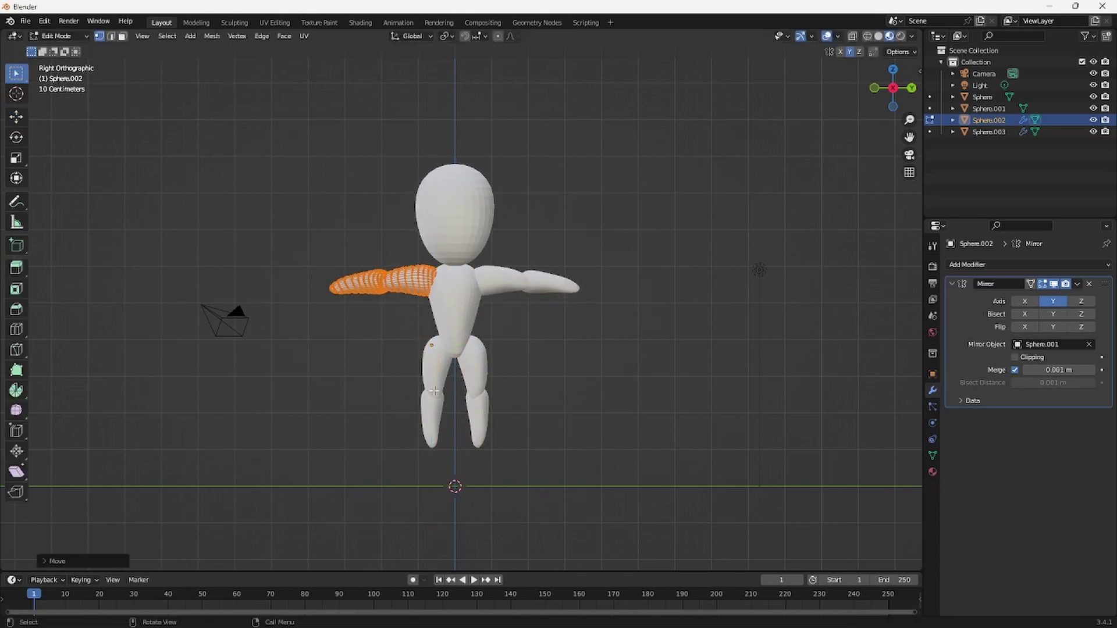
{"action": "key", "text": "Tab"}
Select the head, torso, arms and legs and convert them all to mesh
{"action": "middle_click_drag", "start_coordinate": [661, 335], "coordinate": [535, 316]}
{"action": "middle_click_drag", "start_coordinate": [349, 181], "coordinate": [317, 177]}
{"action": "left_click_drag", "start_coordinate": [317, 177], "coordinate": [567, 415]}
{"action": "left_click", "coordinate": [176, 36]}
{"action": "mouse_move", "coordinate": [211, 377]}
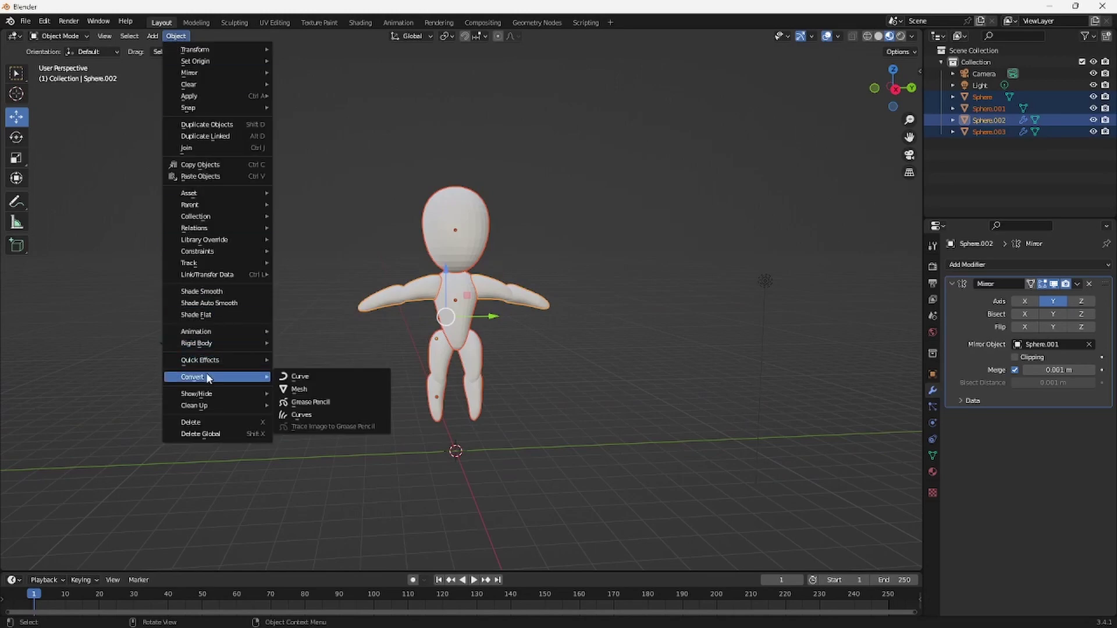
{"action": "left_click", "coordinate": [283, 390]}
{"action": "left_click", "coordinate": [591, 392]}
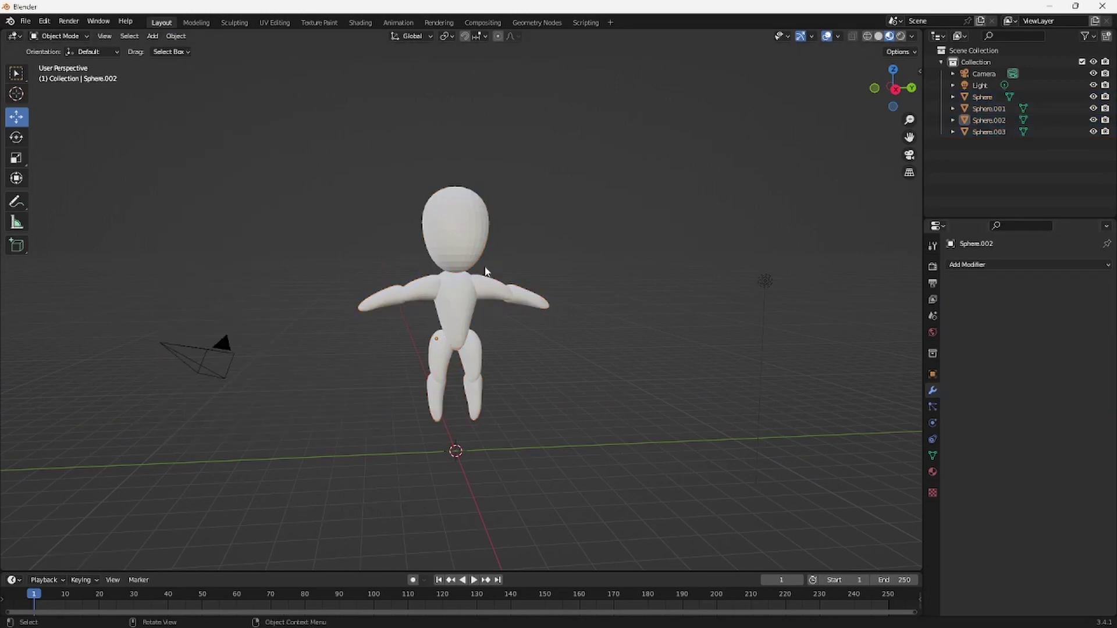
Join all the body parts into one object with the torso as the active object
{"action": "left_click", "coordinate": [449, 269]}
{"action": "middle_click_drag", "start_coordinate": [349, 168], "coordinate": [318, 156]}
{"action": "left_click_drag", "start_coordinate": [317, 156], "coordinate": [611, 417]}
{"action": "left_click", "coordinate": [463, 302], "text": "shift"}
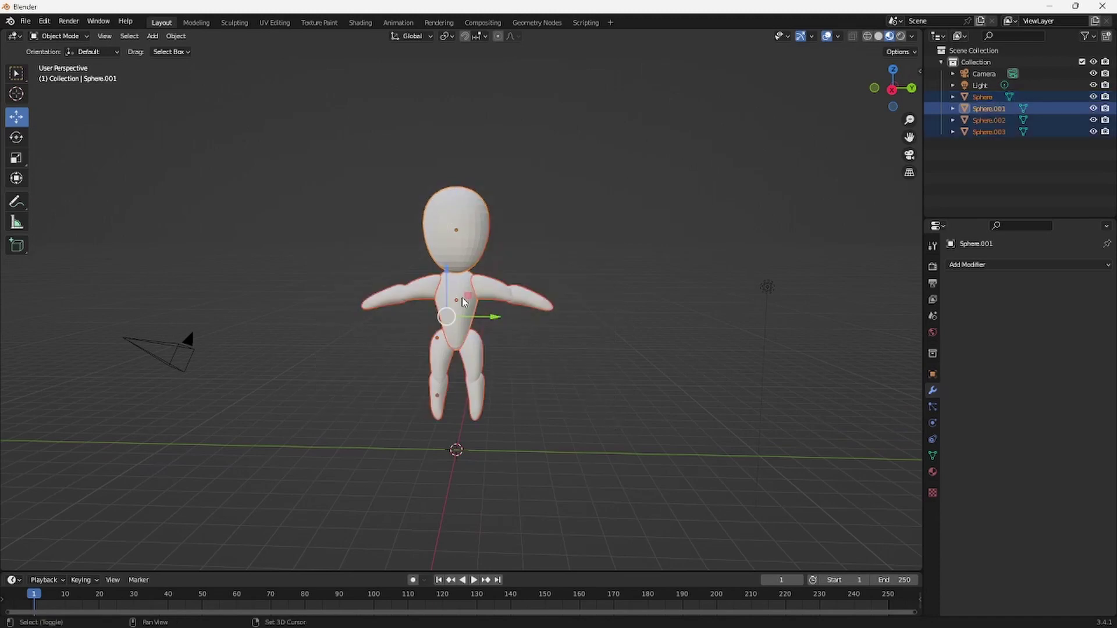
{"action": "key", "text": "ctrl+j"}
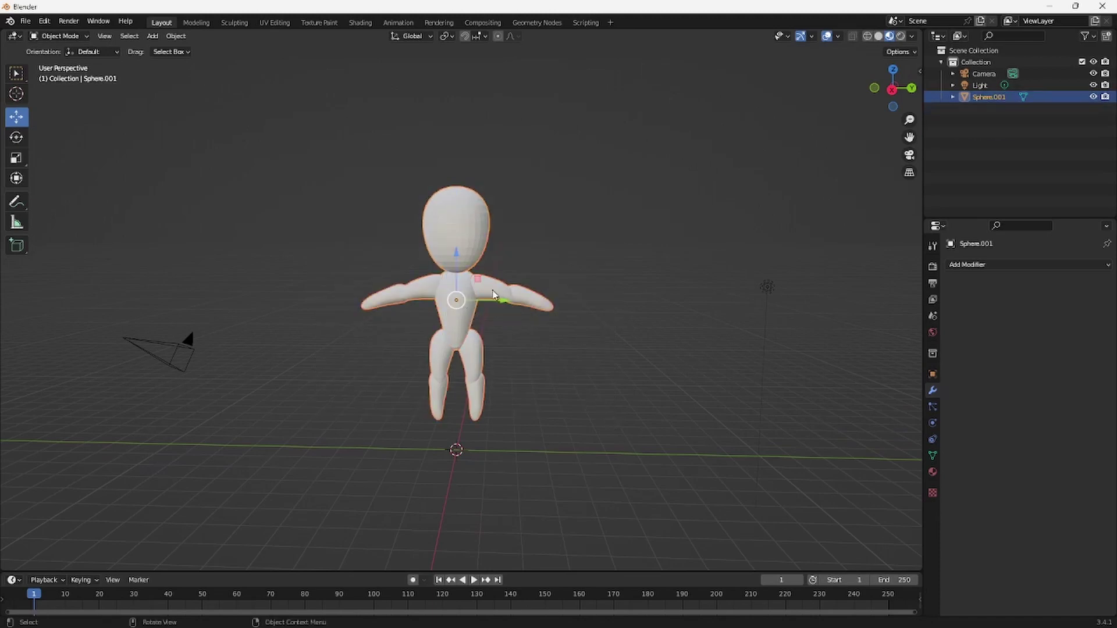
Apply smooth shading to the joined character
{"action": "left_click", "coordinate": [617, 282]}
{"action": "left_click", "coordinate": [471, 246]}
{"action": "right_click", "coordinate": [471, 245]}
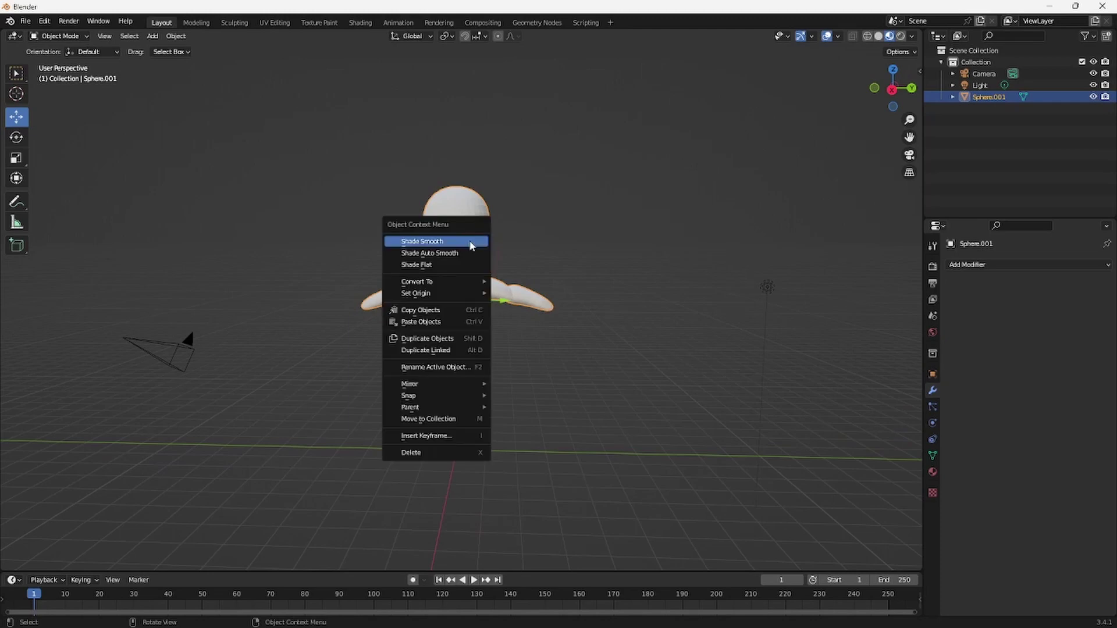
{"action": "left_click", "coordinate": [440, 256]}
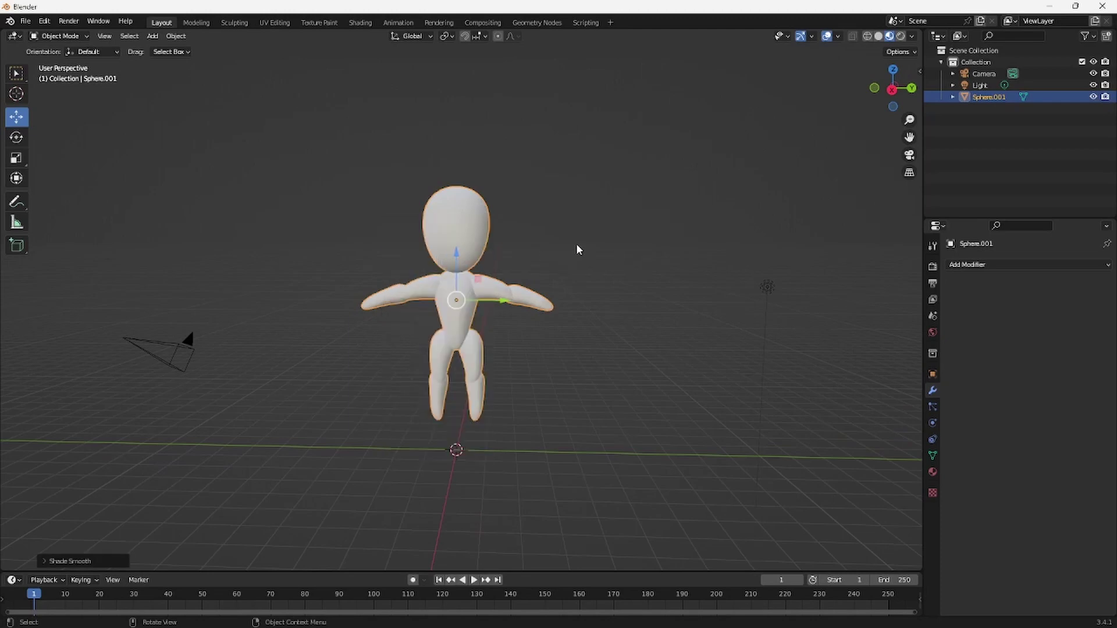
{"action": "left_click", "coordinate": [576, 243]}
{"action": "middle_click_drag", "start_coordinate": [576, 243], "coordinate": [559, 315]}
Add a new material to the character with Metallic at 0.811 and Roughness at 0.161
{"action": "left_click", "coordinate": [521, 321]}
{"action": "left_click", "coordinate": [932, 471]}
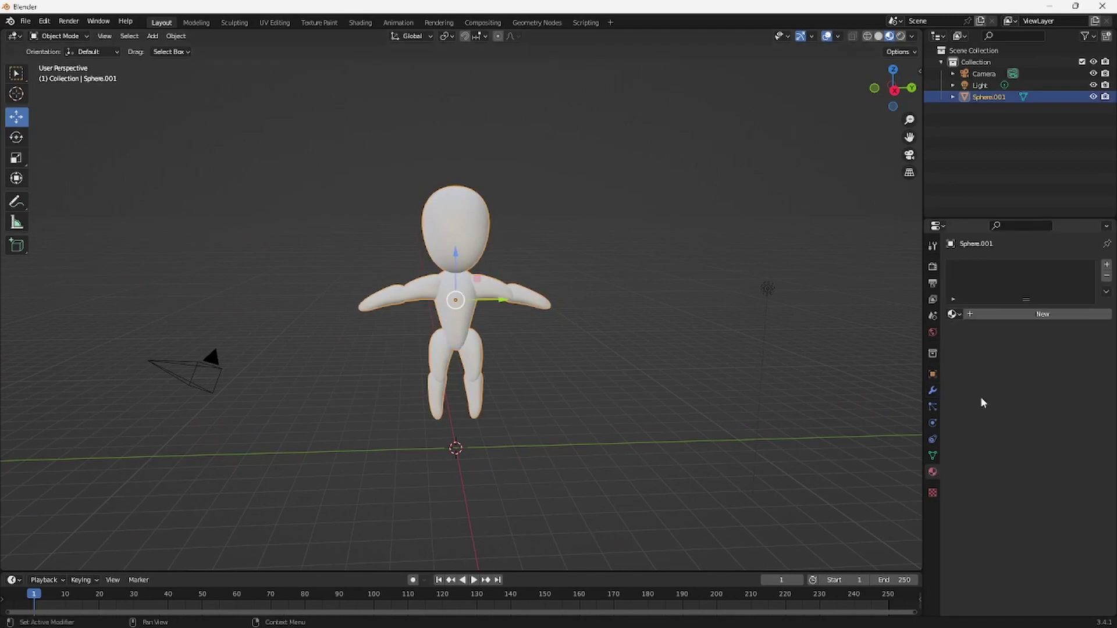
{"action": "left_click", "coordinate": [1015, 315]}
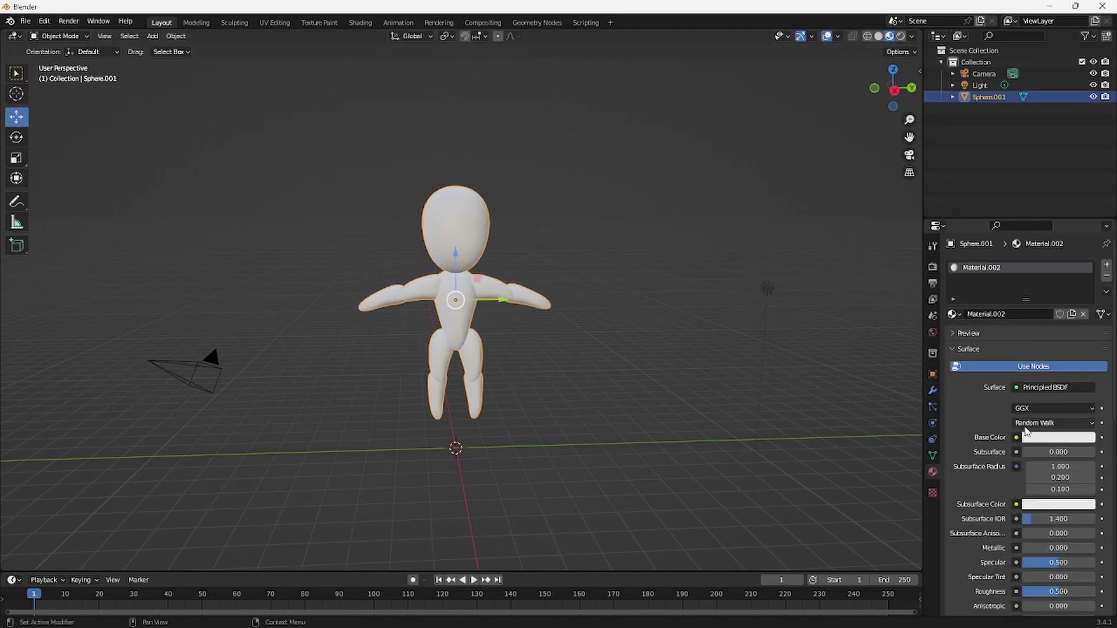
{"action": "scroll", "coordinate": [1046, 461], "scroll_direction": "down", "scroll_amount": 5}
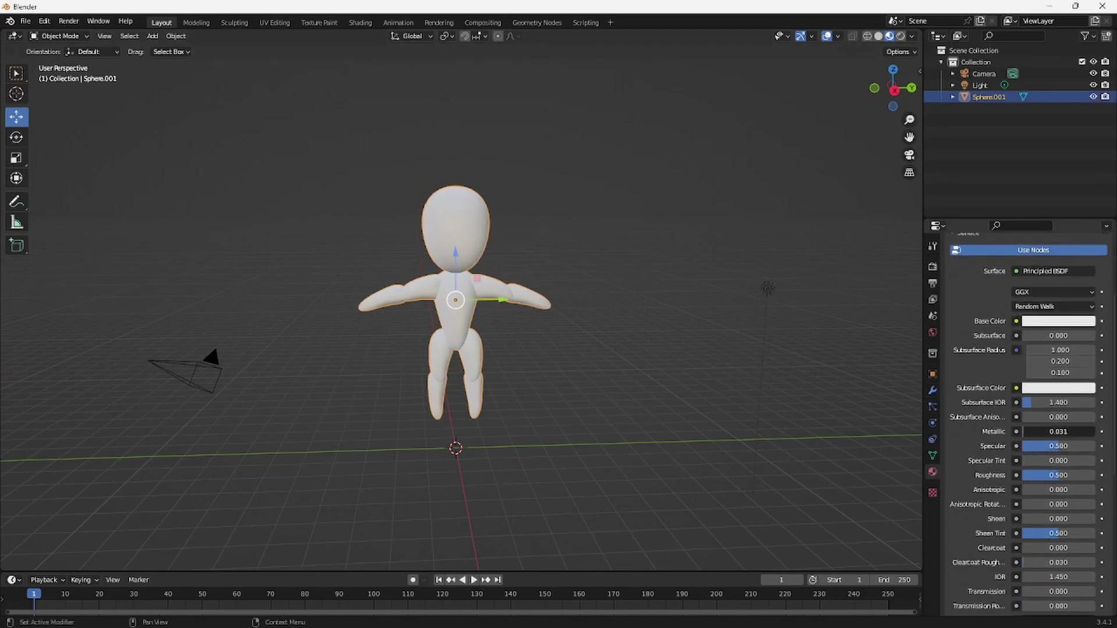
{"action": "left_click_drag", "start_coordinate": [1025, 432], "coordinate": [1081, 432]}
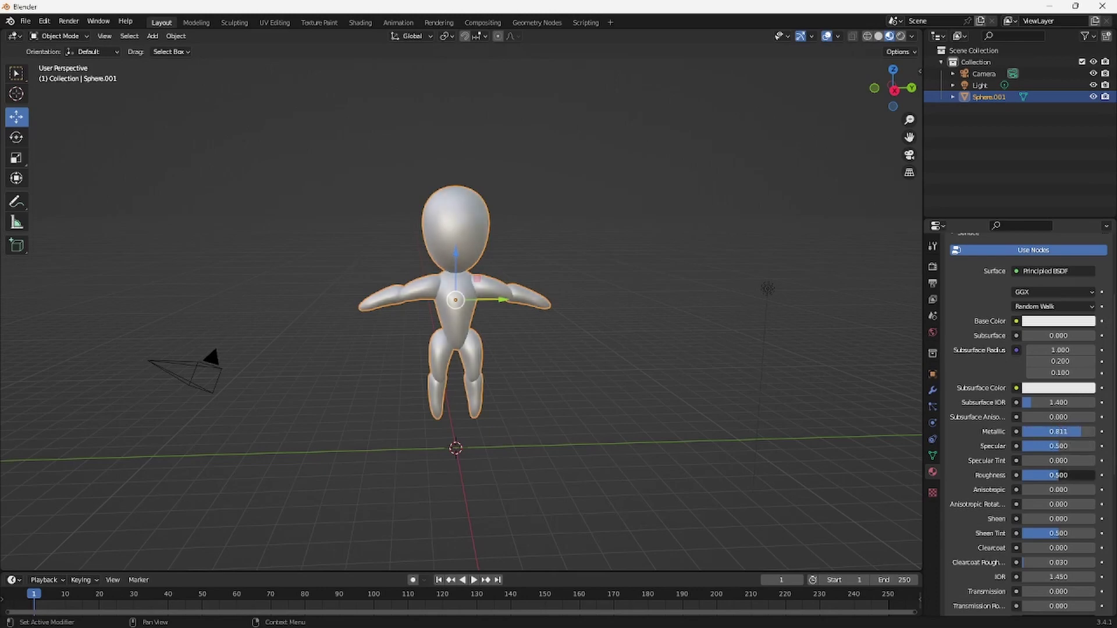
{"action": "left_click_drag", "start_coordinate": [1051, 475], "coordinate": [1033, 475]}
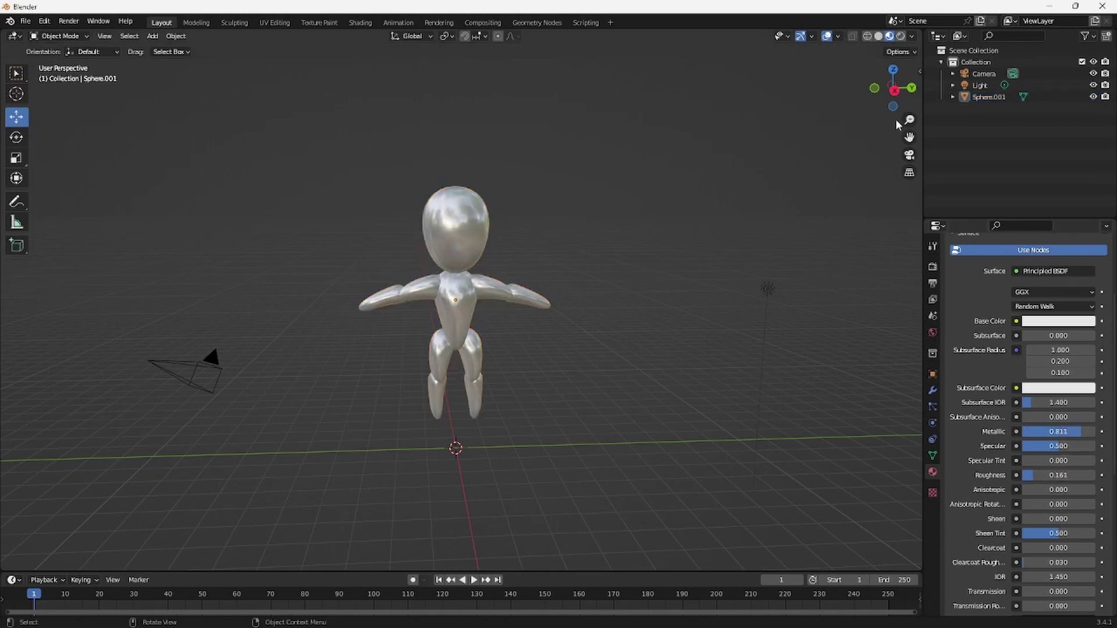
Move the character vertically in the right orthographic view so its feet rest on the ground line
{"action": "left_click", "coordinate": [894, 91]}
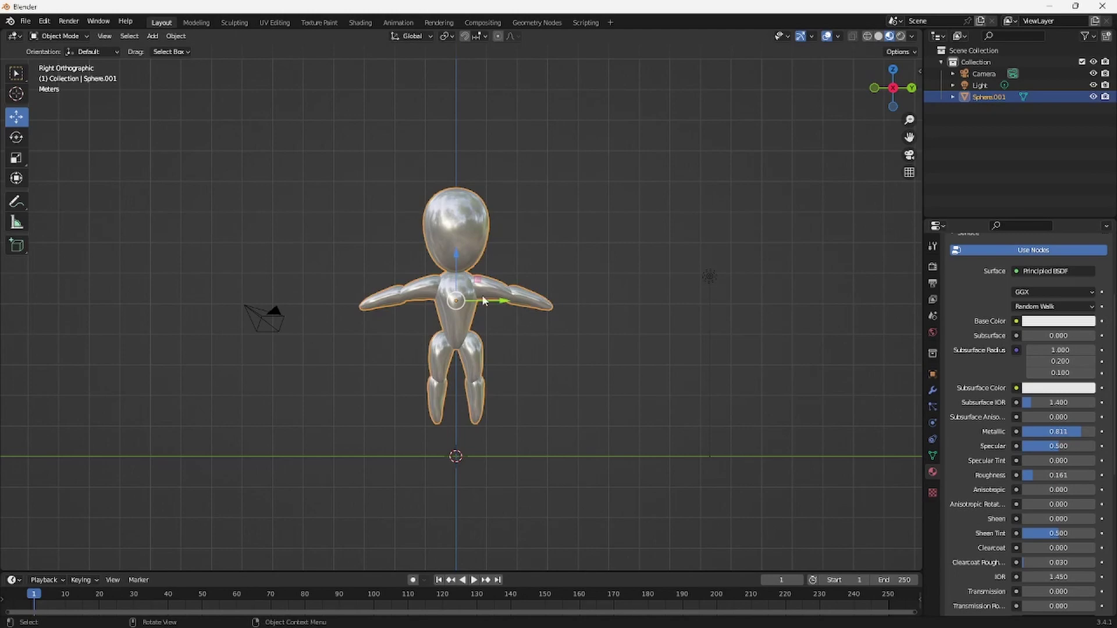
{"action": "left_click", "coordinate": [587, 278]}
{"action": "scroll", "coordinate": [604, 311], "scroll_direction": "up", "scroll_amount": 2}
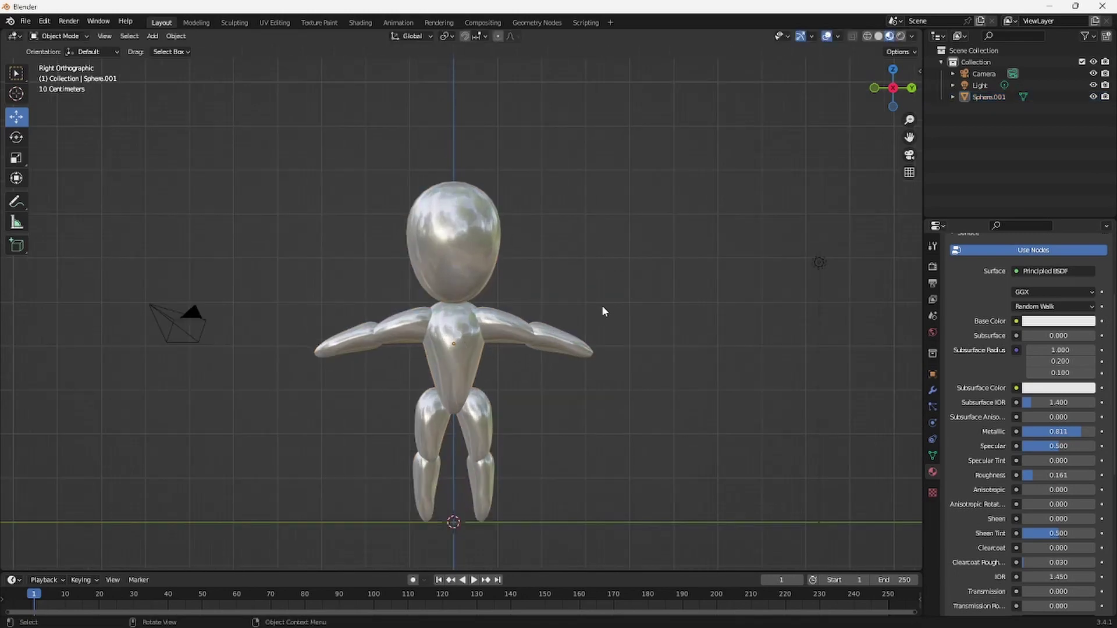
{"action": "scroll", "coordinate": [561, 300], "scroll_direction": "down", "scroll_amount": 1}
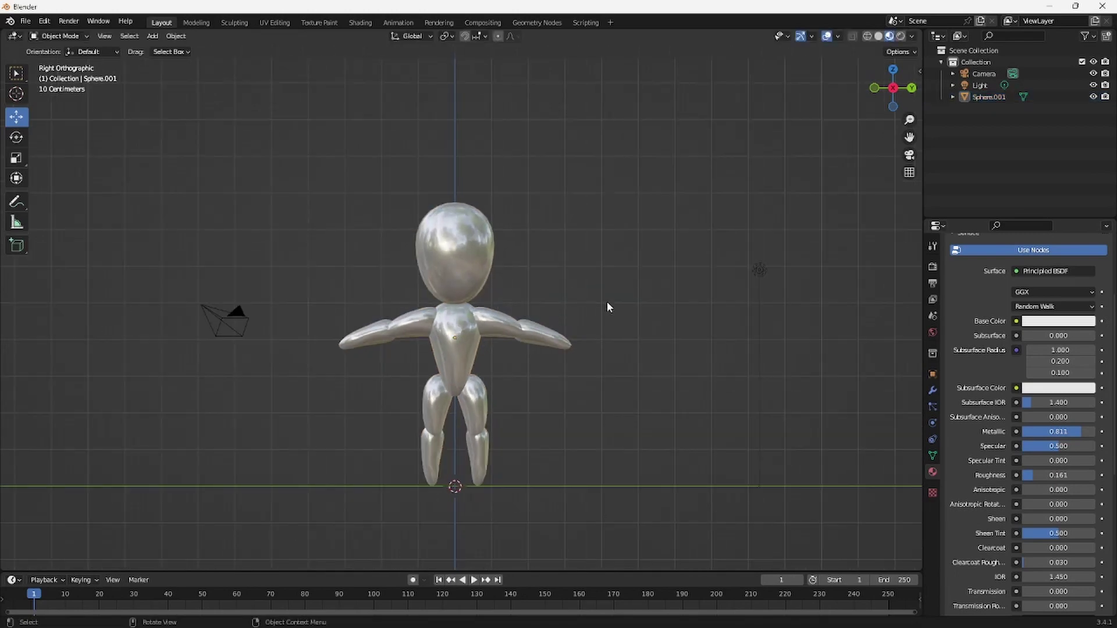
{"action": "scroll", "coordinate": [507, 341], "scroll_direction": "down", "scroll_amount": 1}
{"action": "left_click", "coordinate": [465, 315]}
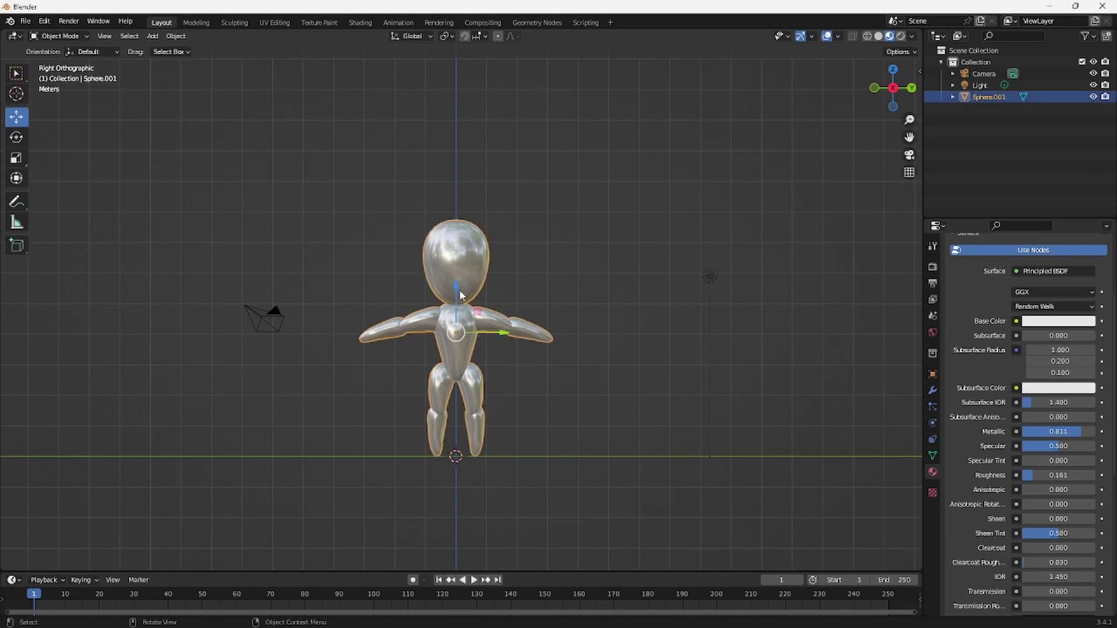
{"action": "key", "text": "g"}
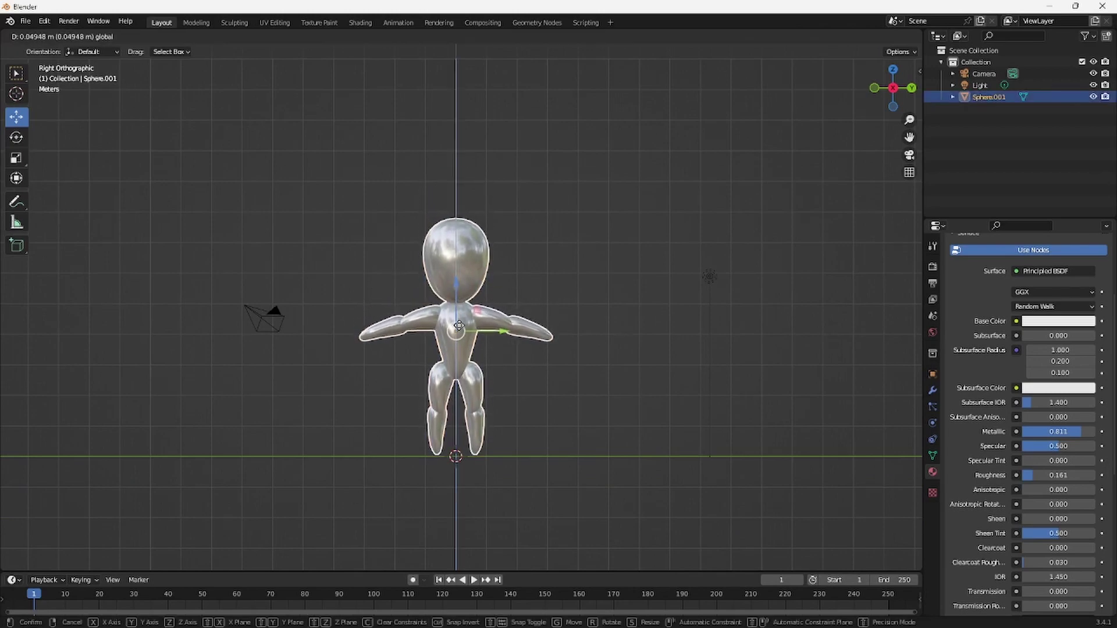
{"action": "left_click", "coordinate": [459, 332]}
{"action": "left_click", "coordinate": [570, 381]}
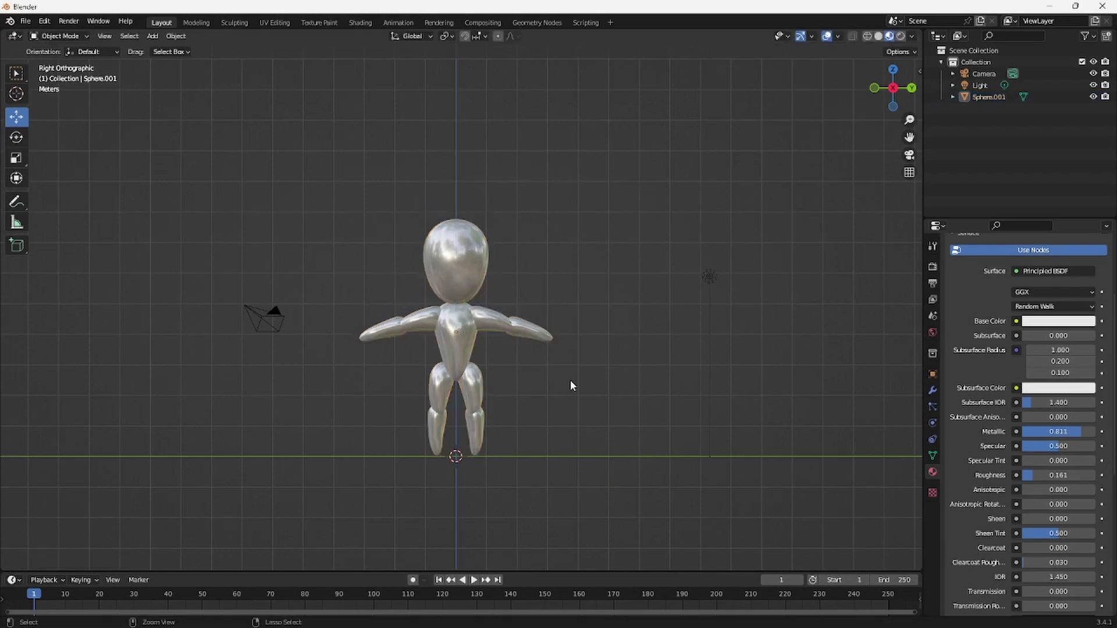
Apply the character's transforms so its origin sits at the world origin, and scale it down
{"action": "key", "text": "ctrl+a"}
{"action": "left_click", "coordinate": [564, 381]}
{"action": "middle_click_drag", "start_coordinate": [493, 343], "coordinate": [281, 470]}
{"action": "left_click", "coordinate": [454, 336]}
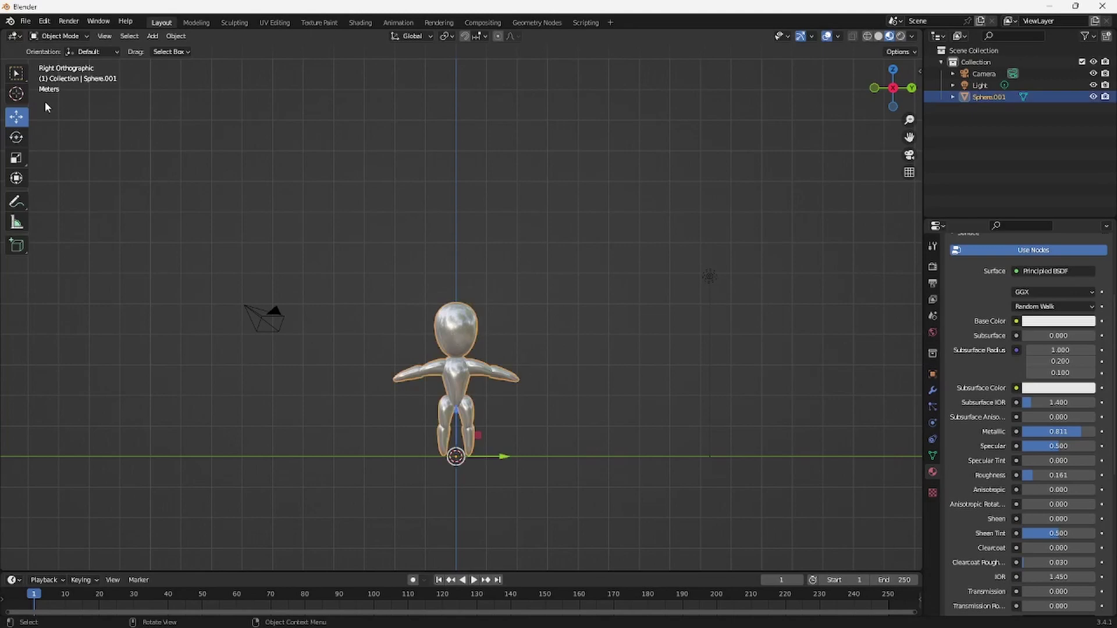
Start an FBX export of the character and choose the MetalMan project folder as its destination
{"action": "left_click", "coordinate": [25, 21]}
{"action": "mouse_move", "coordinate": [46, 191]}
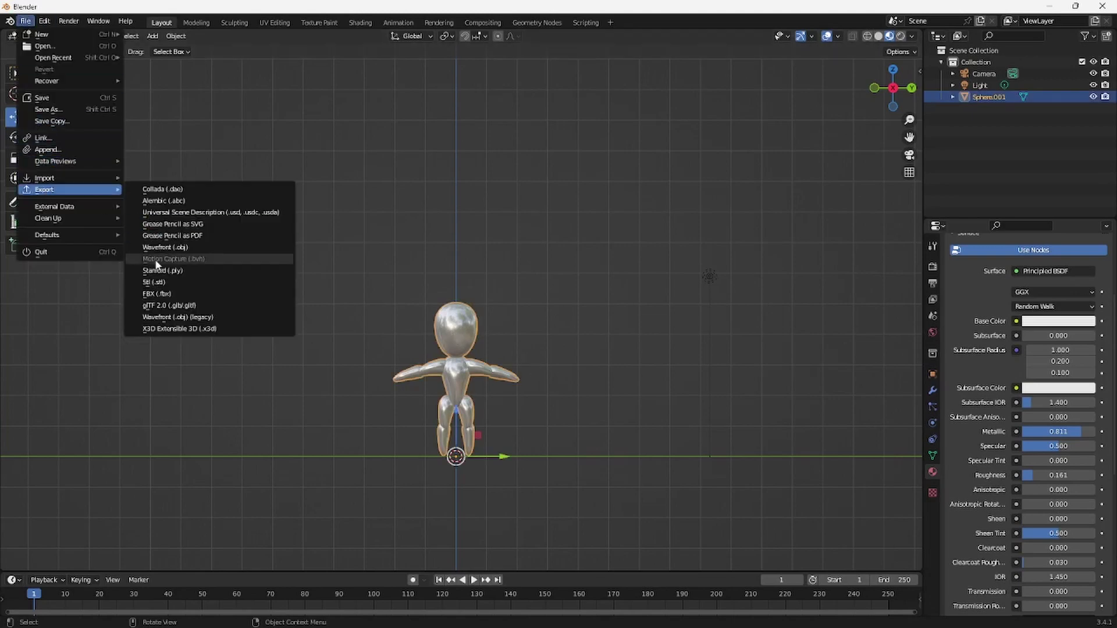
{"action": "left_click", "coordinate": [155, 294]}
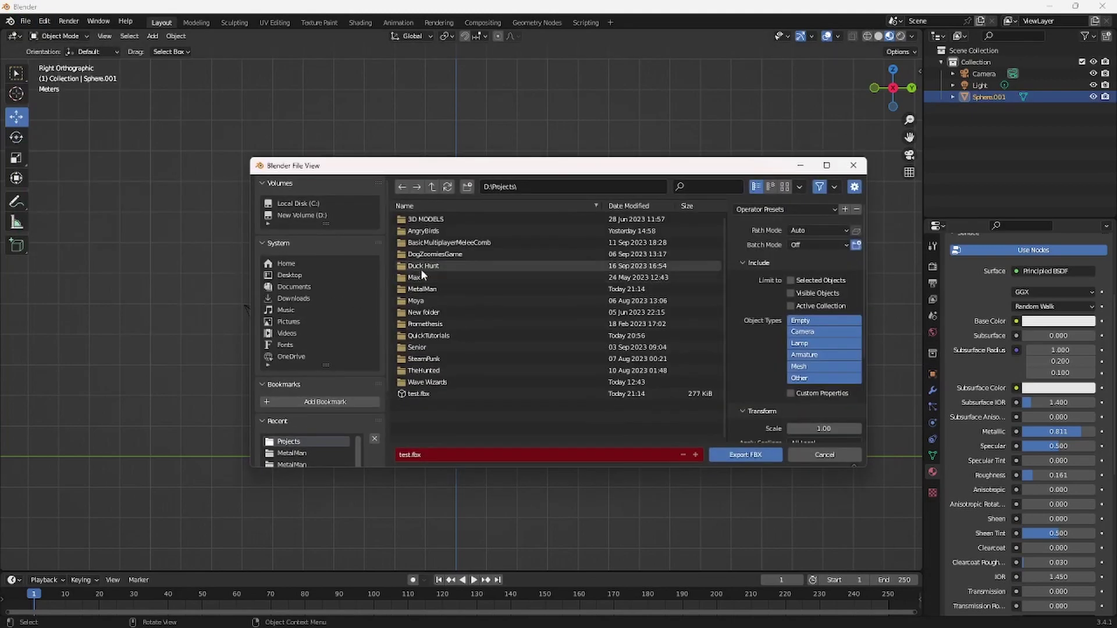
{"action": "double_click", "coordinate": [423, 289]}
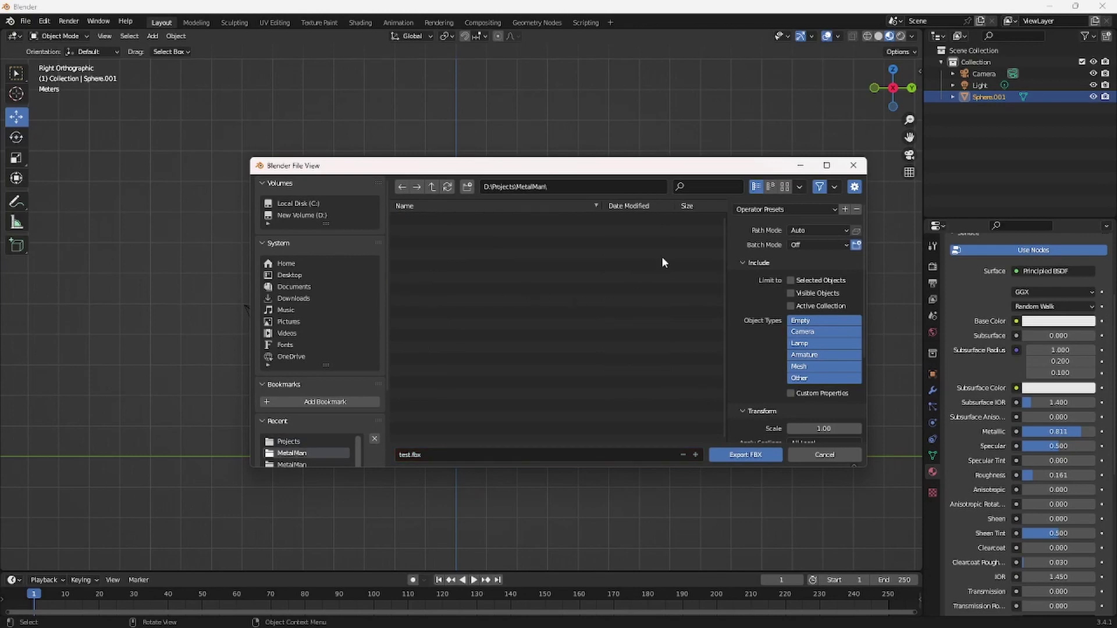
Set the FBX export to path mode Copy, limited to selected objects and the Mesh object type
{"action": "left_click", "coordinate": [804, 232]}
{"action": "left_click", "coordinate": [808, 228]}
{"action": "left_click", "coordinate": [812, 233]}
{"action": "left_click", "coordinate": [821, 308]}
{"action": "left_click", "coordinate": [804, 366]}
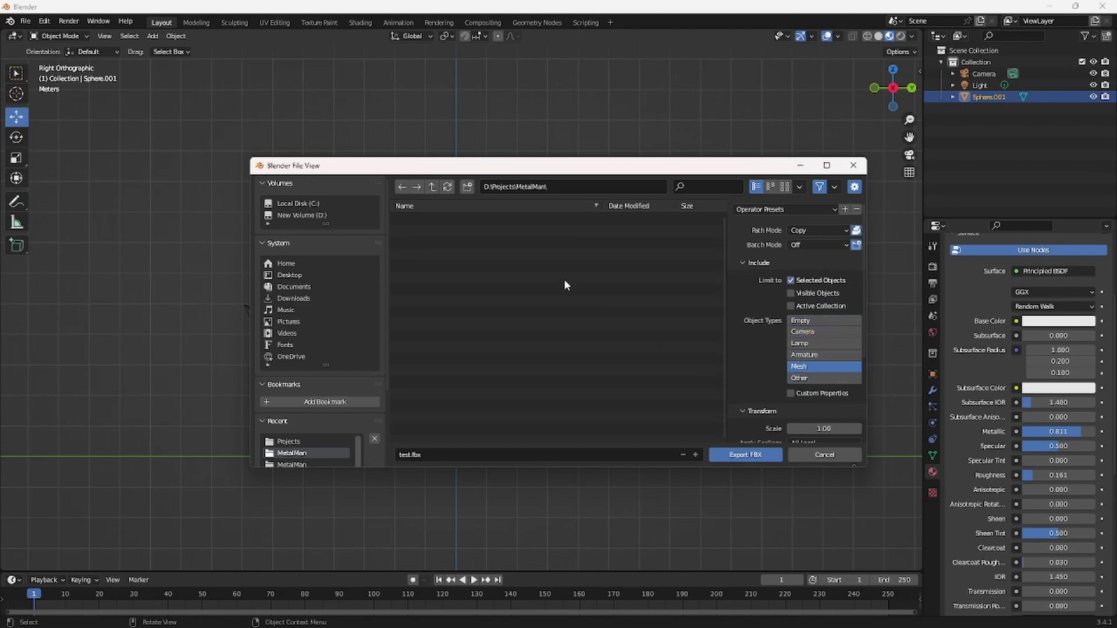
Name the export file metalman and export it as FBX
{"action": "left_click", "coordinate": [472, 454]}
{"action": "type", "text": "metalman"}
{"action": "key", "text": "Return"}
{"action": "key", "text": "Return"}
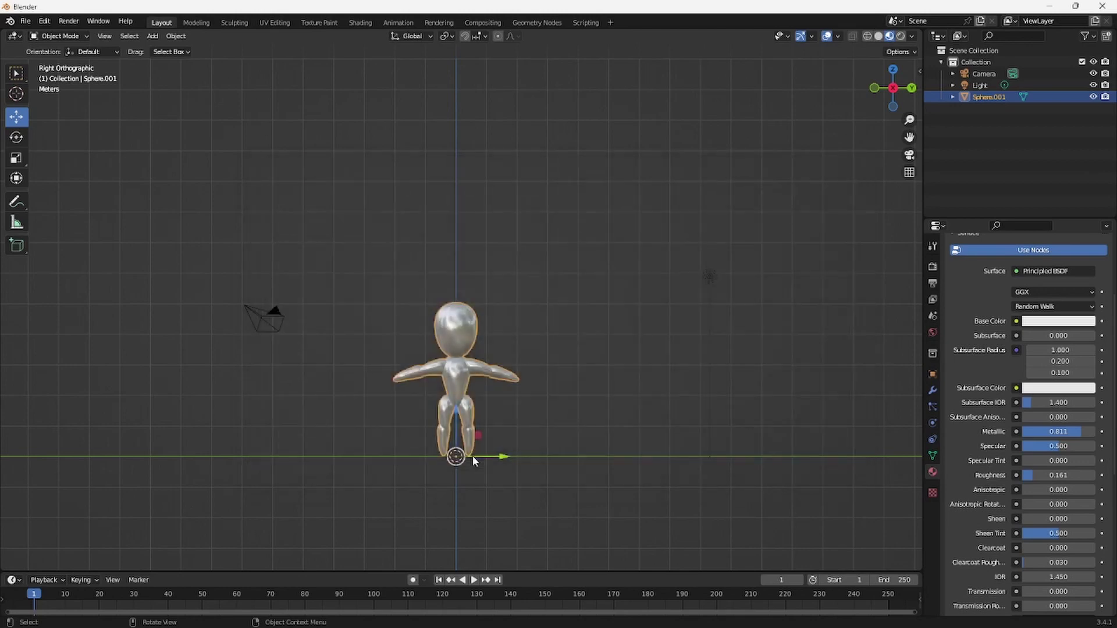
Switch to Mixamo in the browser and upload the exported metalman FBX file as a new character
{"action": "key", "text": "alt+Tab"}
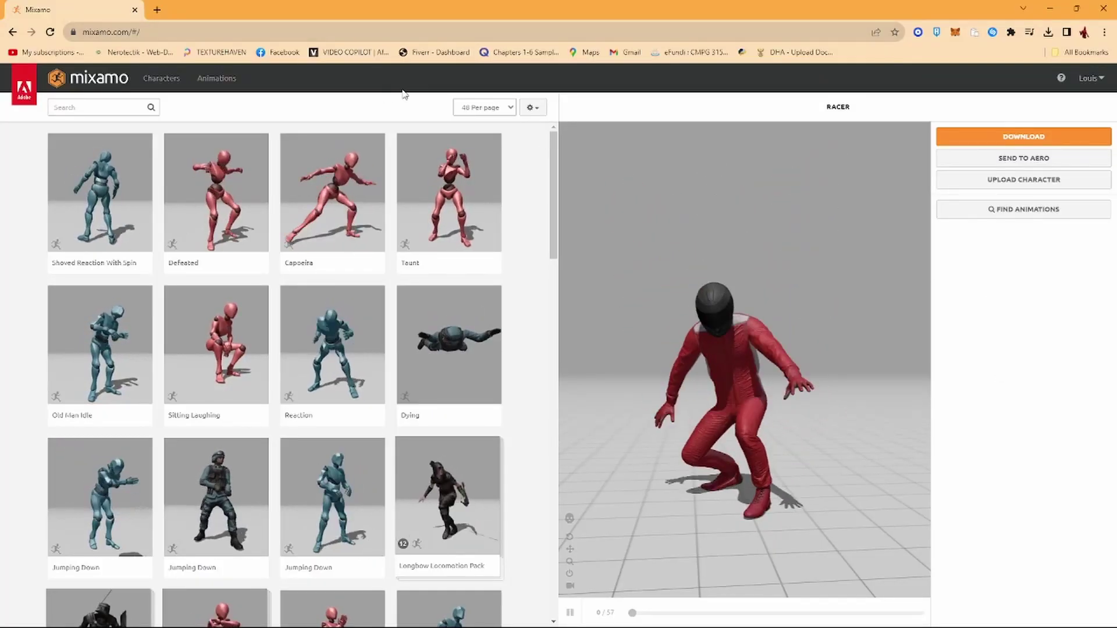
{"action": "left_click", "coordinate": [997, 181]}
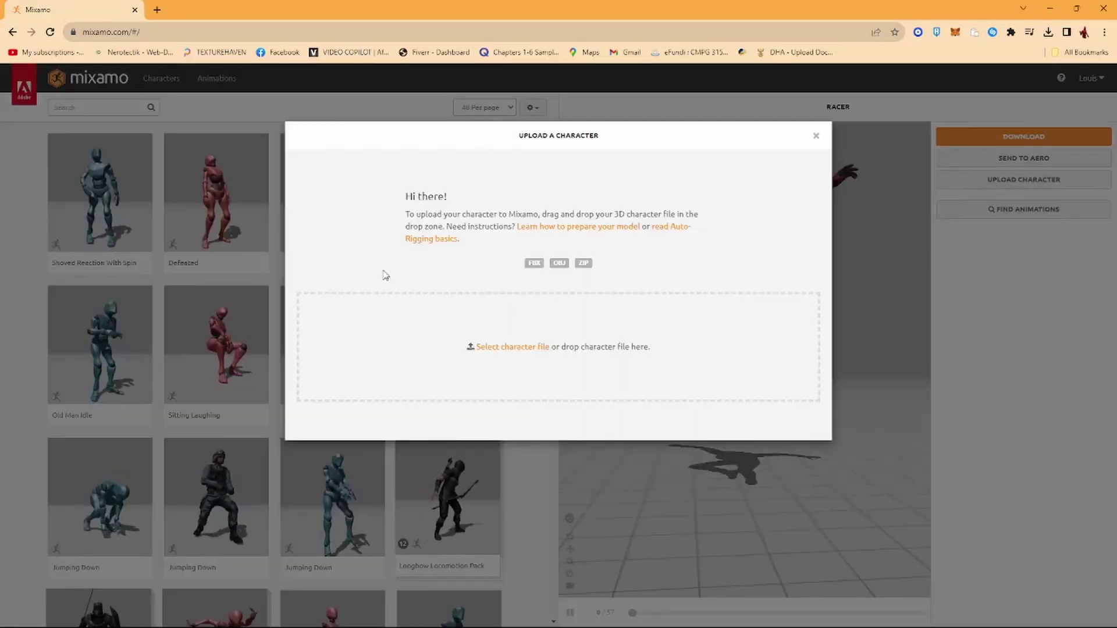
{"action": "left_click_drag", "start_coordinate": [507, 312], "coordinate": [512, 318]}
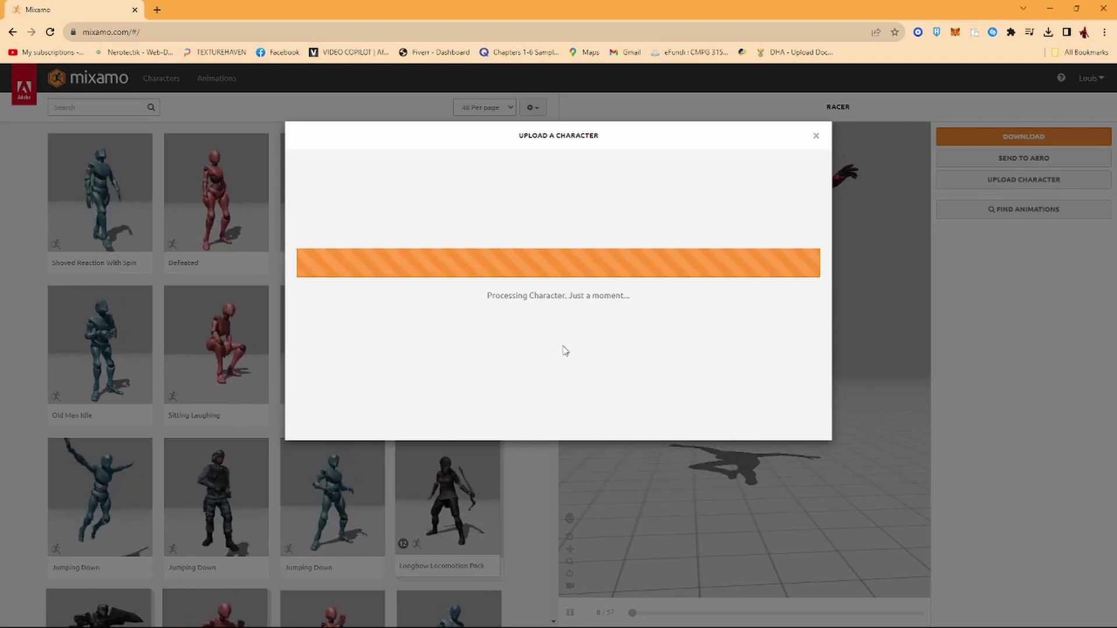
Rotate the uploaded character on its Y axis to face forward and accept the orientation
{"action": "left_click", "coordinate": [313, 390]}
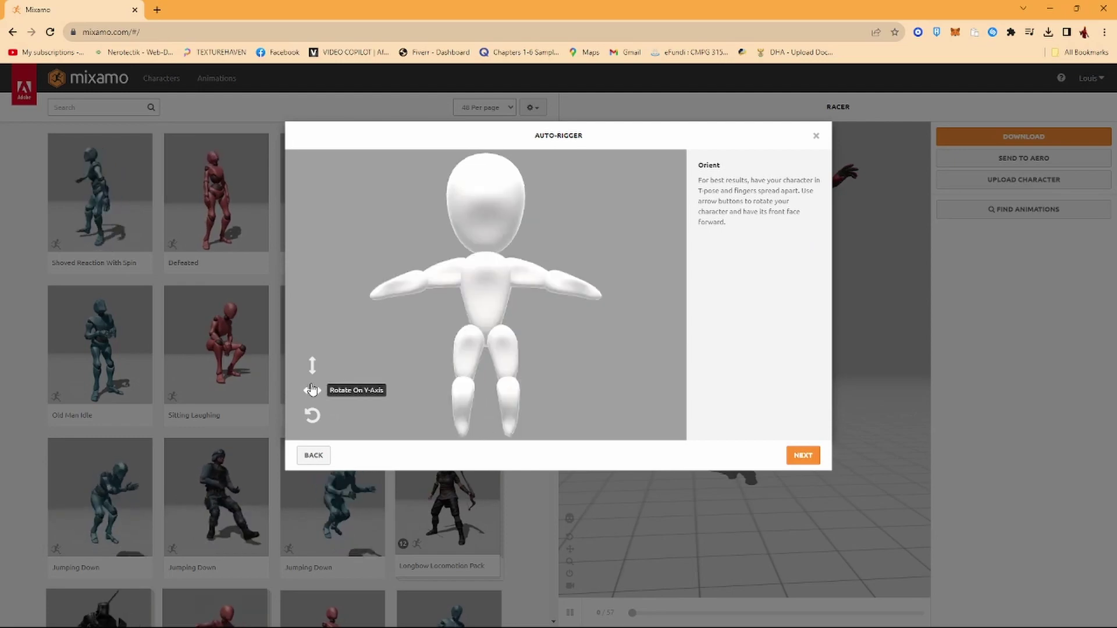
{"action": "left_click", "coordinate": [313, 390]}
{"action": "left_click", "coordinate": [312, 390]}
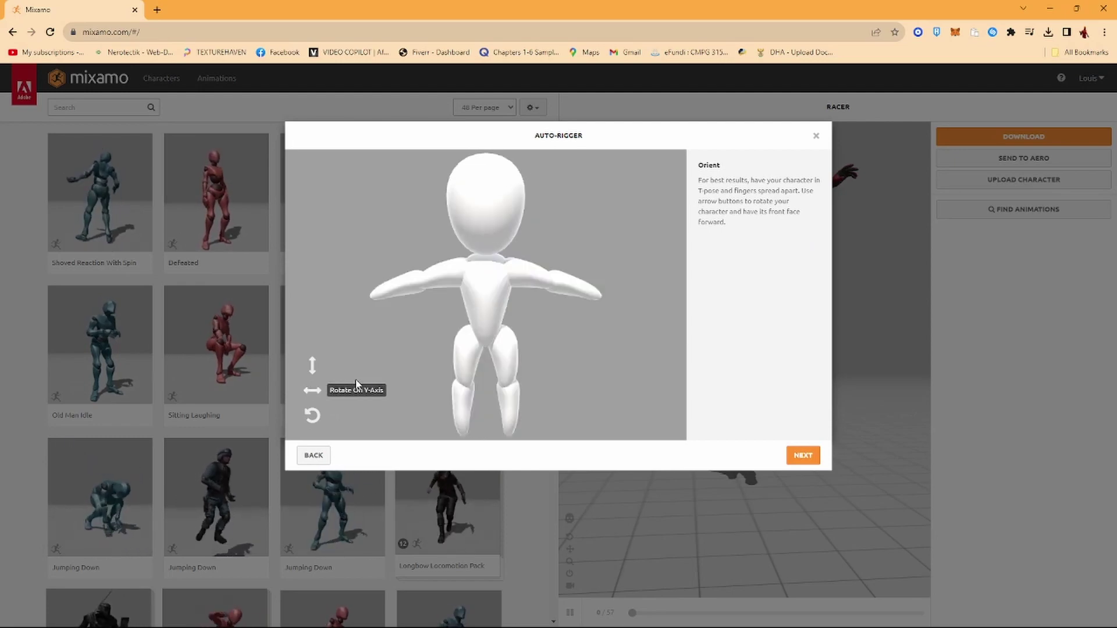
{"action": "left_click", "coordinate": [806, 458]}
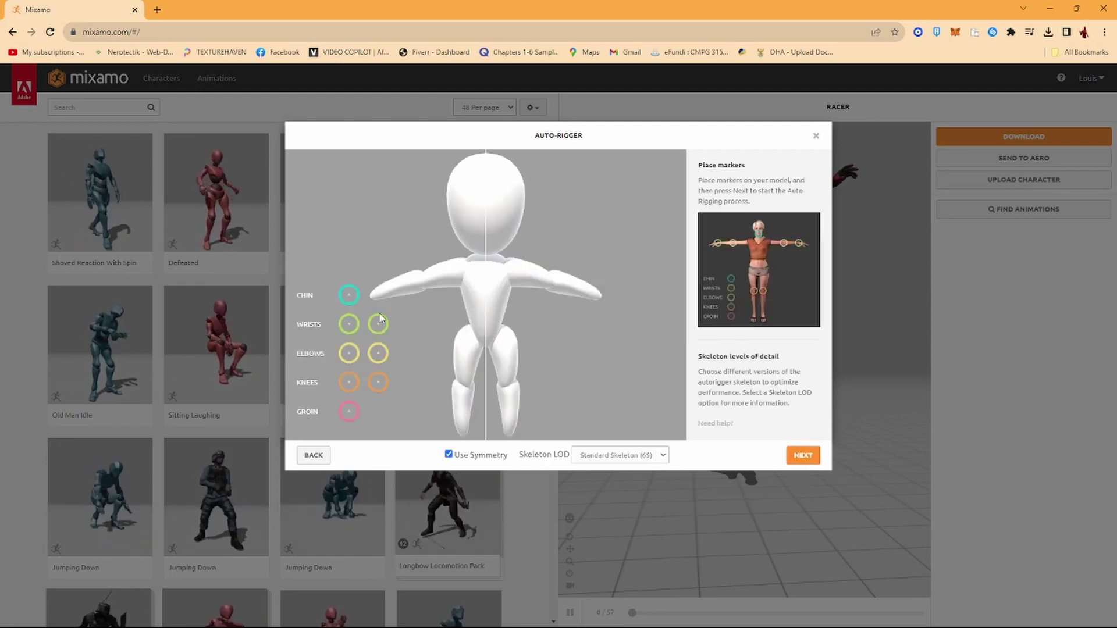
Place the auto-rigger markers on the character's chin, wrists, elbows, knees and groin
{"action": "mouse_move", "coordinate": [349, 295]}
{"action": "left_mouse_down"}
{"action": "mouse_move", "coordinate": [381, 274]}
{"action": "mouse_move", "coordinate": [487, 255]}
{"action": "left_mouse_up"}
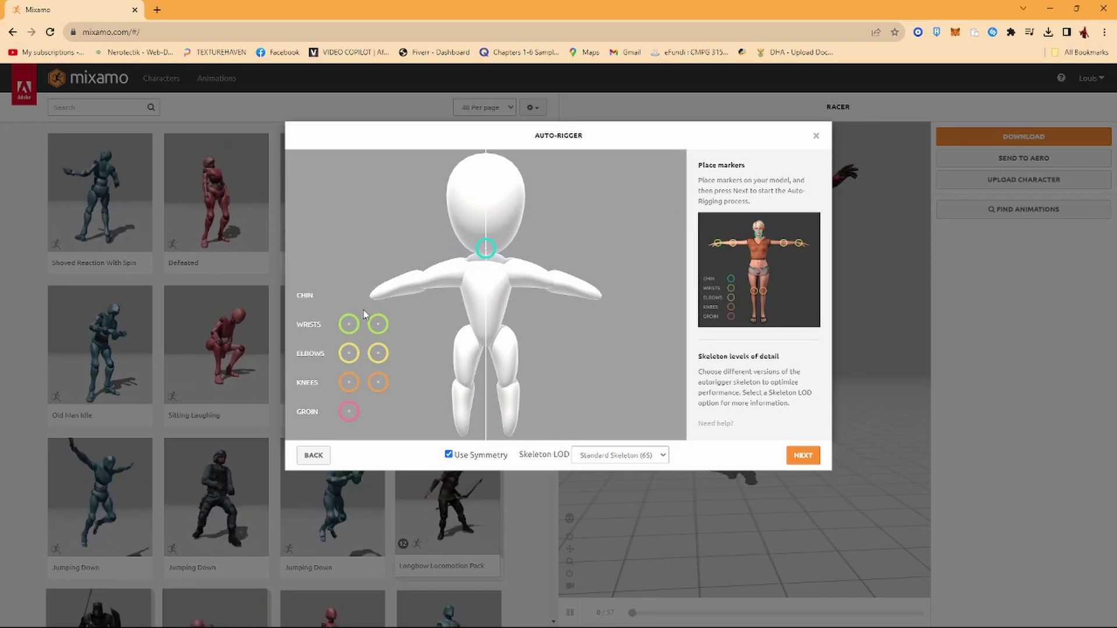
{"action": "left_click_drag", "start_coordinate": [349, 324], "coordinate": [384, 298]}
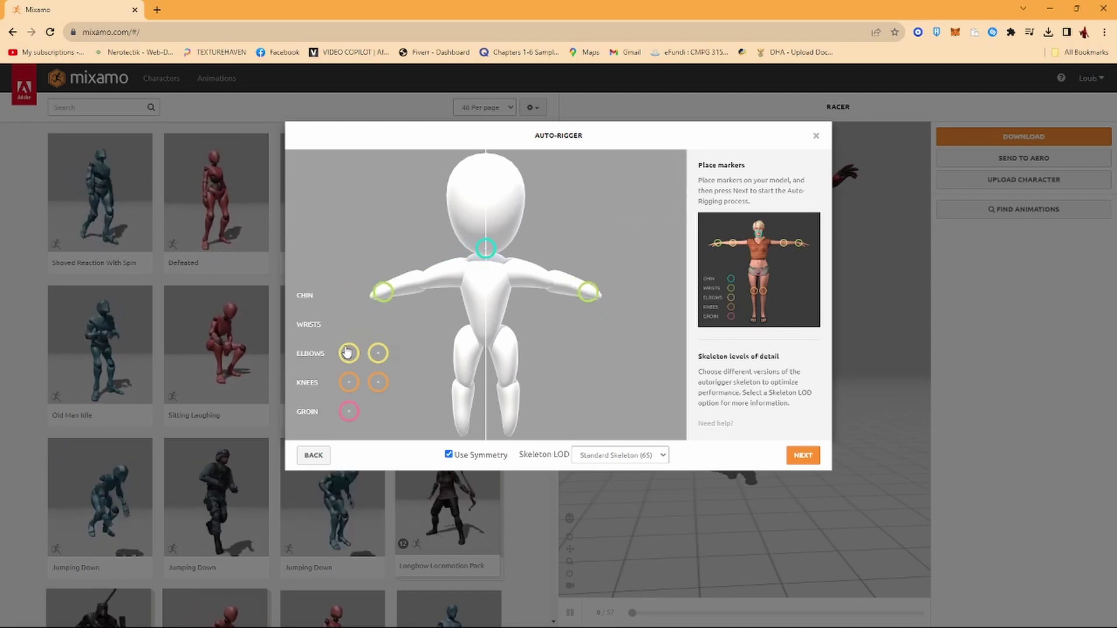
{"action": "left_click_drag", "start_coordinate": [350, 353], "coordinate": [424, 285]}
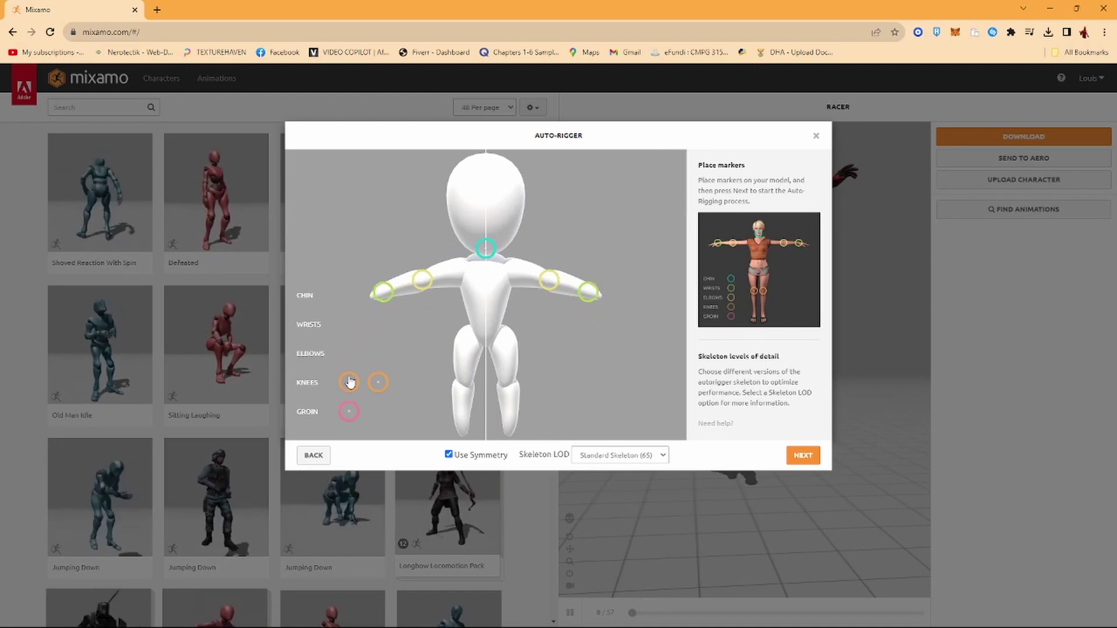
{"action": "left_click_drag", "start_coordinate": [349, 382], "coordinate": [465, 389]}
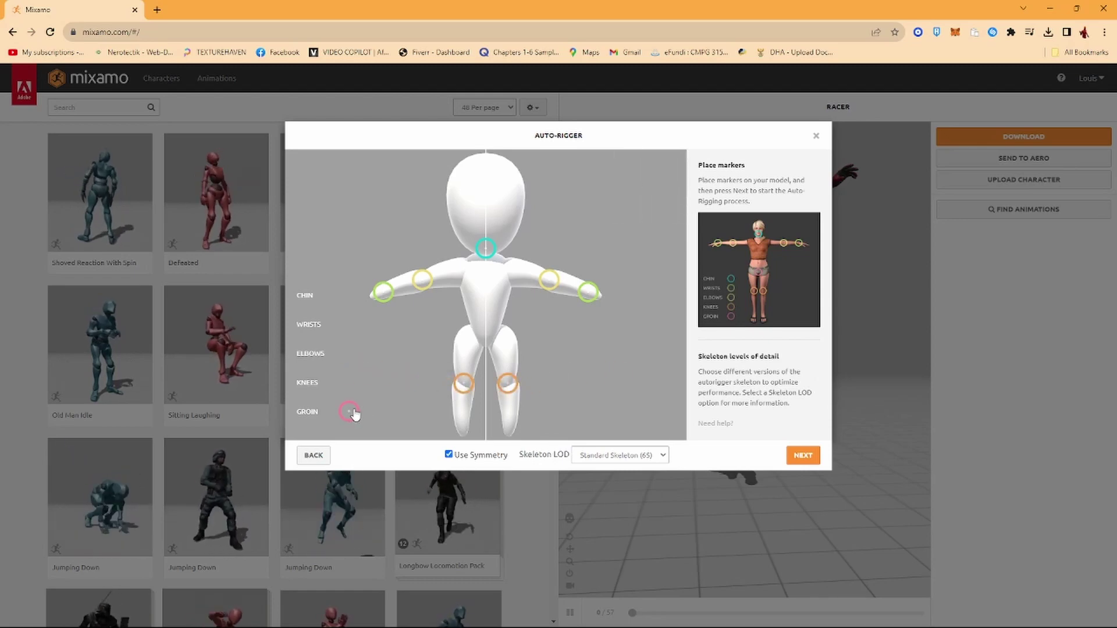
{"action": "mouse_move", "coordinate": [349, 411]}
{"action": "left_mouse_down"}
{"action": "mouse_move", "coordinate": [470, 326]}
{"action": "mouse_move", "coordinate": [488, 344]}
{"action": "left_mouse_up"}
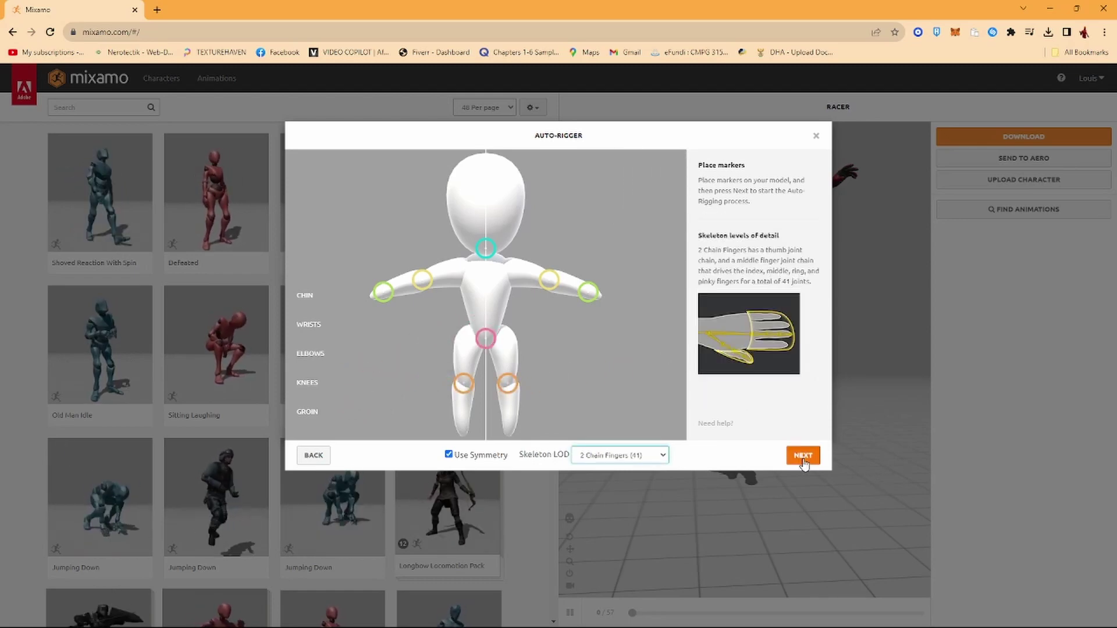
Auto-rig the character with the 2 Chain Fingers (41) skeleton and accept it as the new character
{"action": "left_click", "coordinate": [802, 457]}
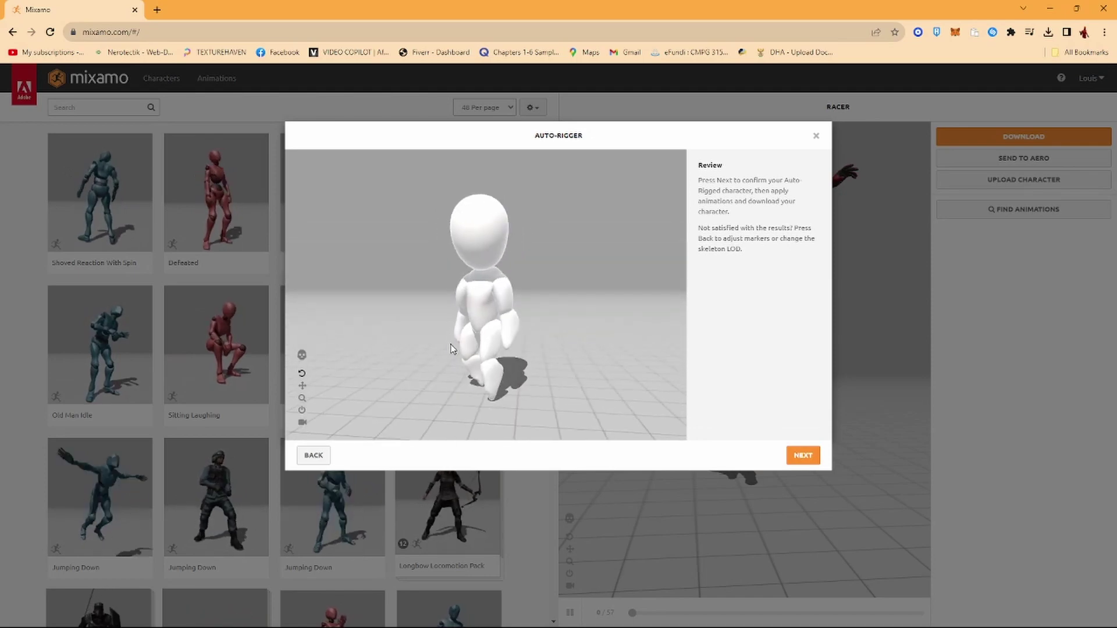
{"action": "left_click", "coordinate": [802, 457]}
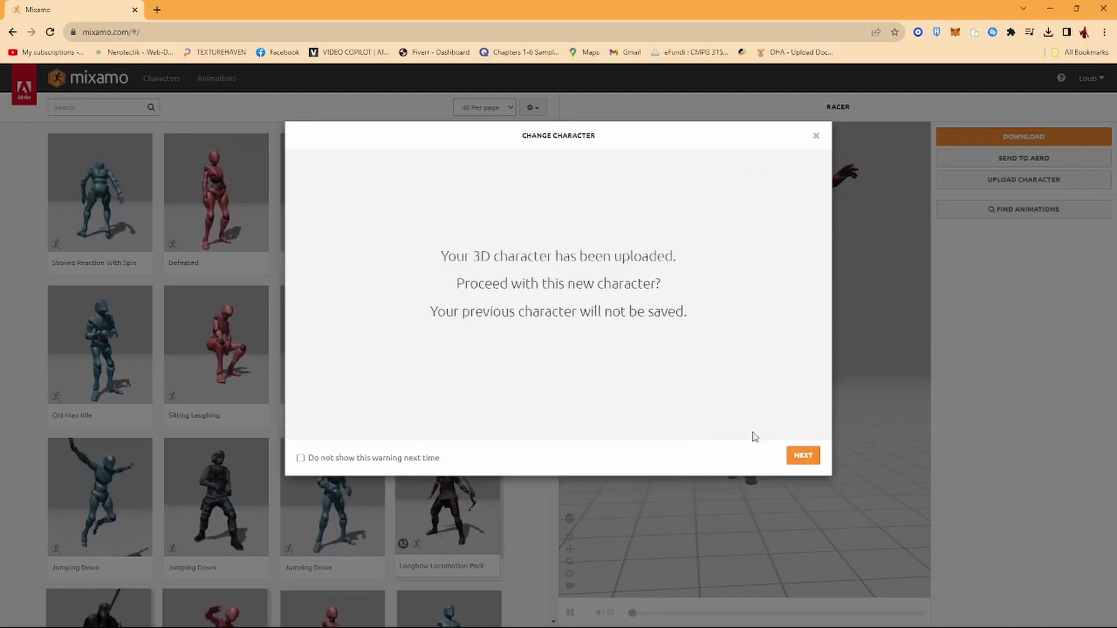
{"action": "left_click", "coordinate": [801, 457]}
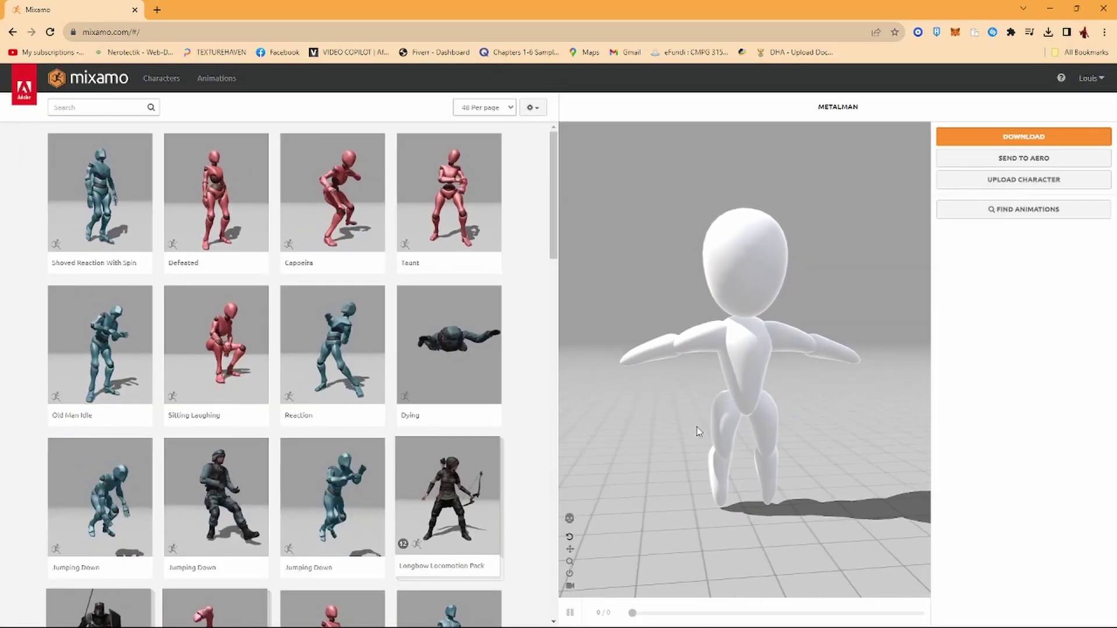
Download the rigged character as FBX Binary in T-pose
{"action": "left_click", "coordinate": [987, 138]}
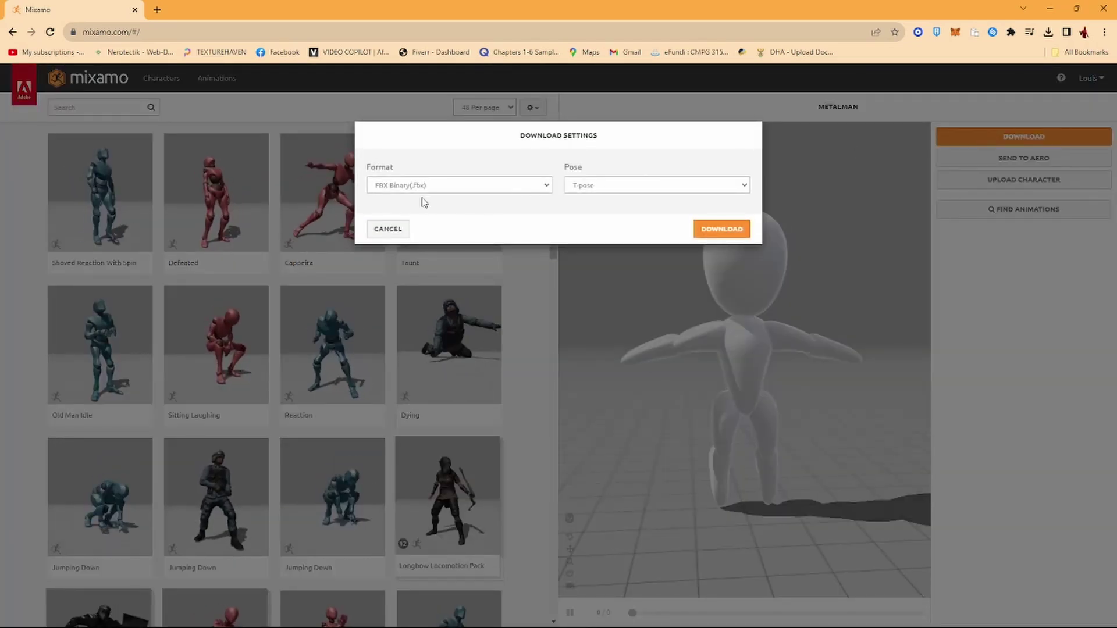
{"action": "left_click", "coordinate": [721, 229]}
Search the animations for "idle" and apply the blue Idle animation beside Kneeling Idle to the character, checking it from the front
{"action": "left_click", "coordinate": [101, 109]}
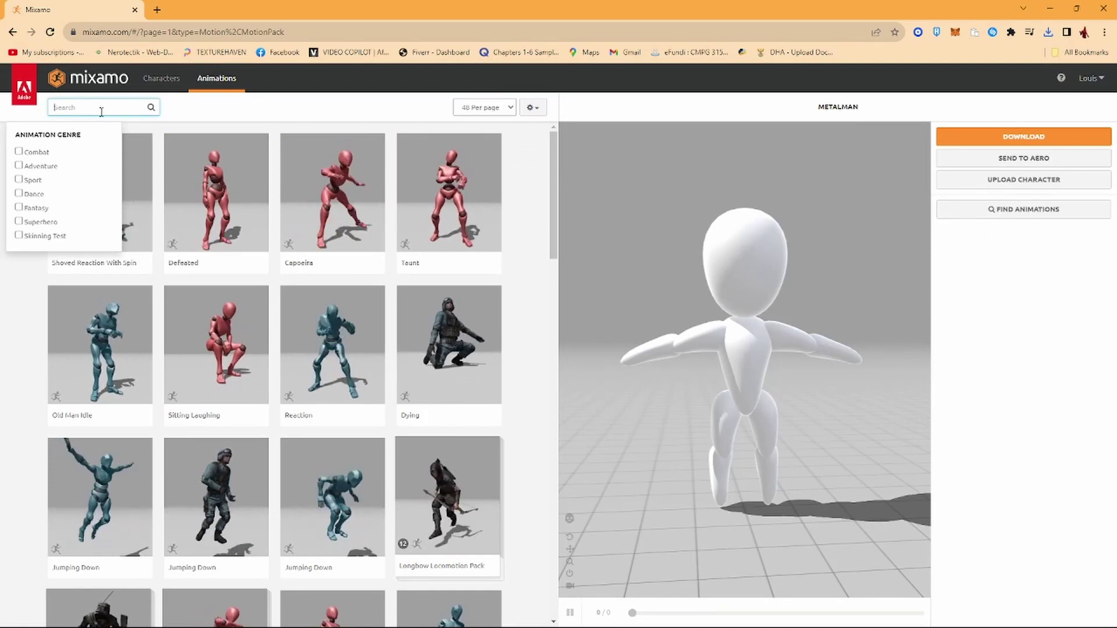
{"action": "type", "text": "idle"}
{"action": "key", "text": "Return"}
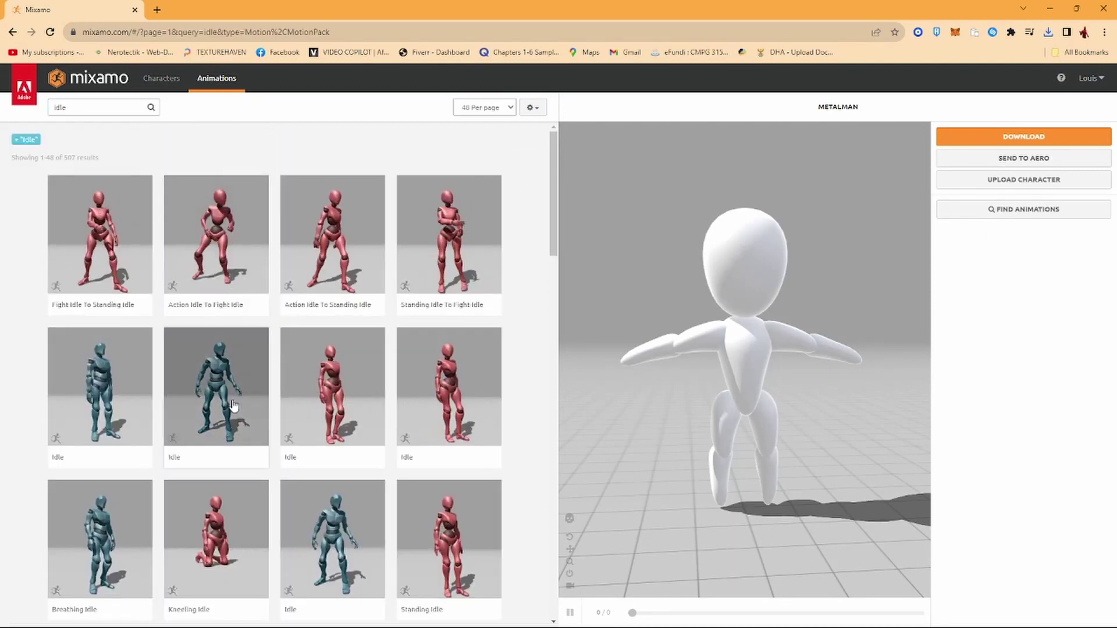
{"action": "scroll", "coordinate": [233, 405], "scroll_direction": "down", "scroll_amount": 2}
{"action": "left_click", "coordinate": [332, 425]}
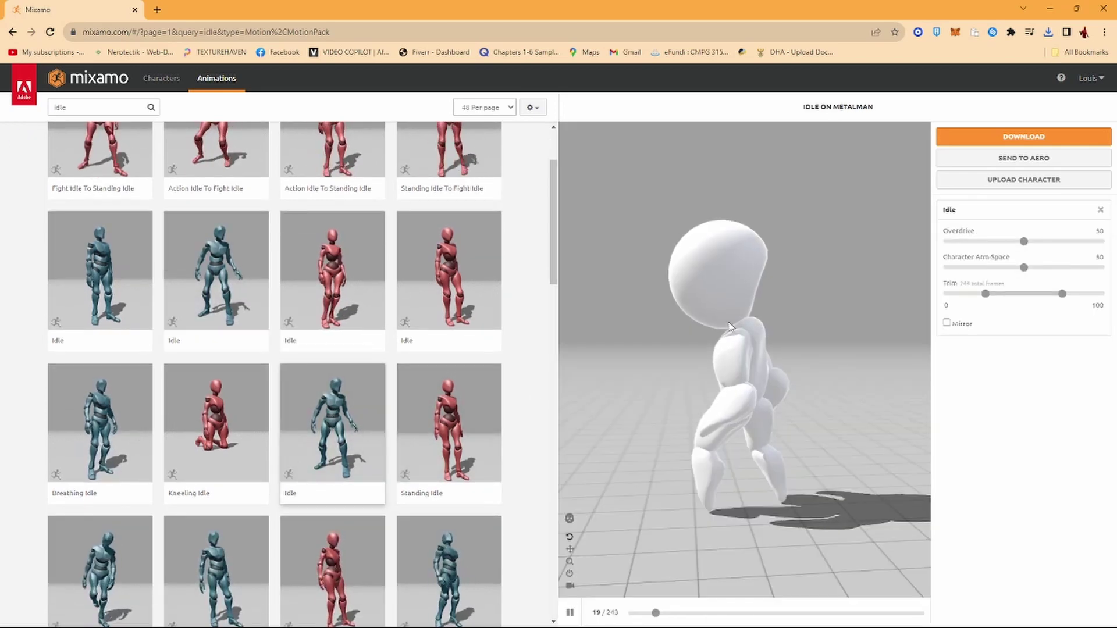
{"action": "left_click_drag", "start_coordinate": [727, 328], "coordinate": [798, 333]}
Download the Idle animation as FBX Binary without skin, at 30 frames per second with uniform keyframe reduction
{"action": "left_click", "coordinate": [1023, 136]}
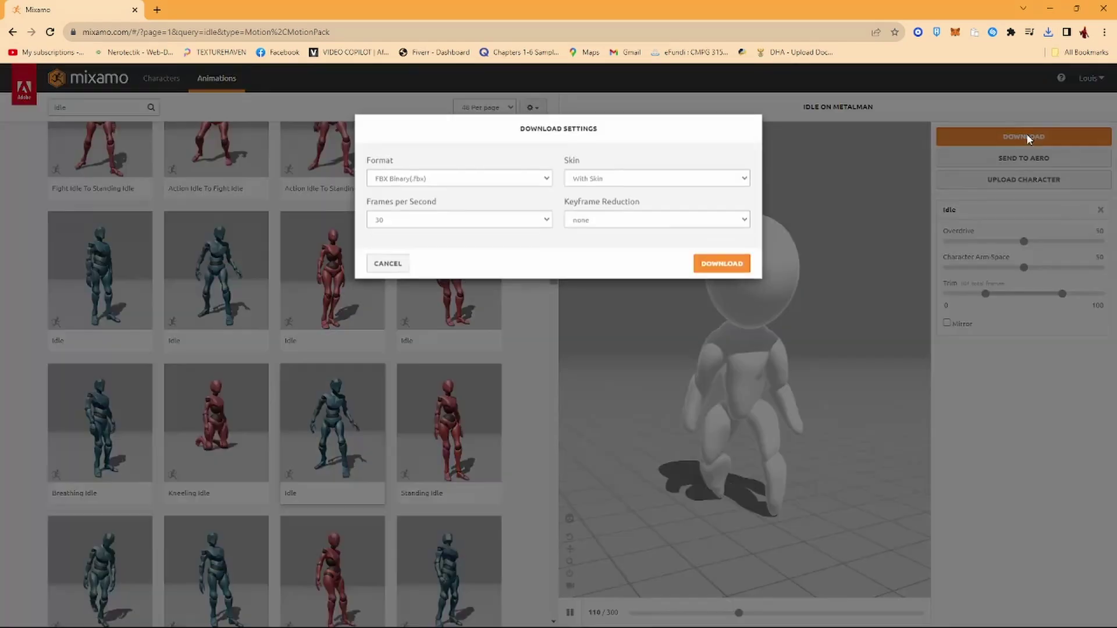
{"action": "left_click", "coordinate": [590, 187]}
{"action": "left_click", "coordinate": [592, 208]}
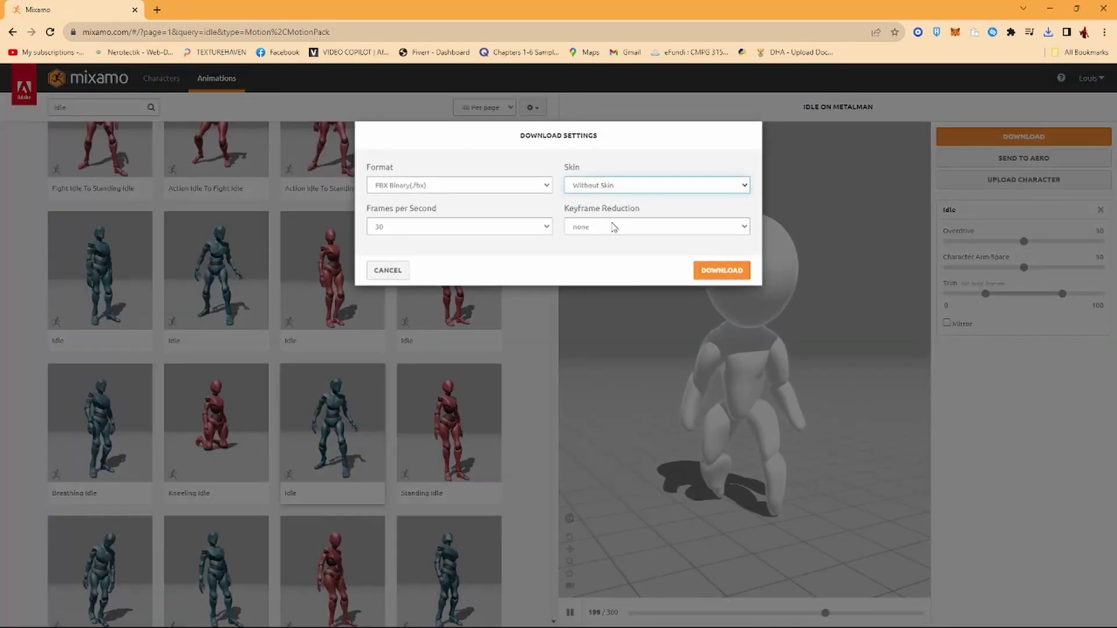
{"action": "left_click", "coordinate": [609, 227]}
{"action": "left_click", "coordinate": [597, 249]}
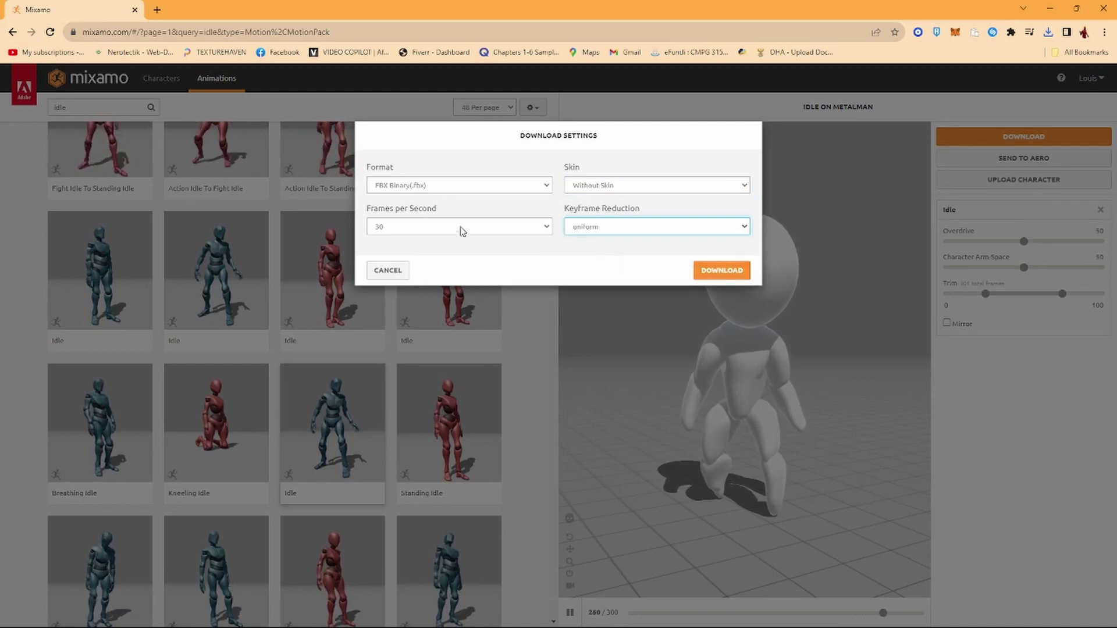
{"action": "left_click", "coordinate": [719, 271]}
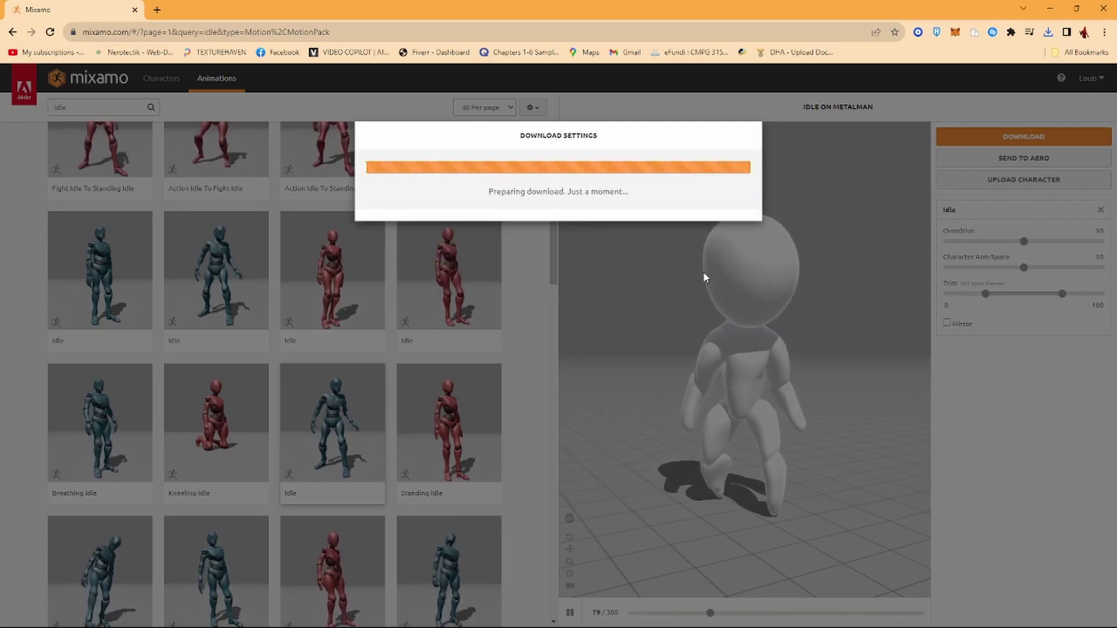
Search the animations for "walk" and try the red Walking animation beside Crouched Walking on the character with In Place enabled
{"action": "type", "text": "walk"}
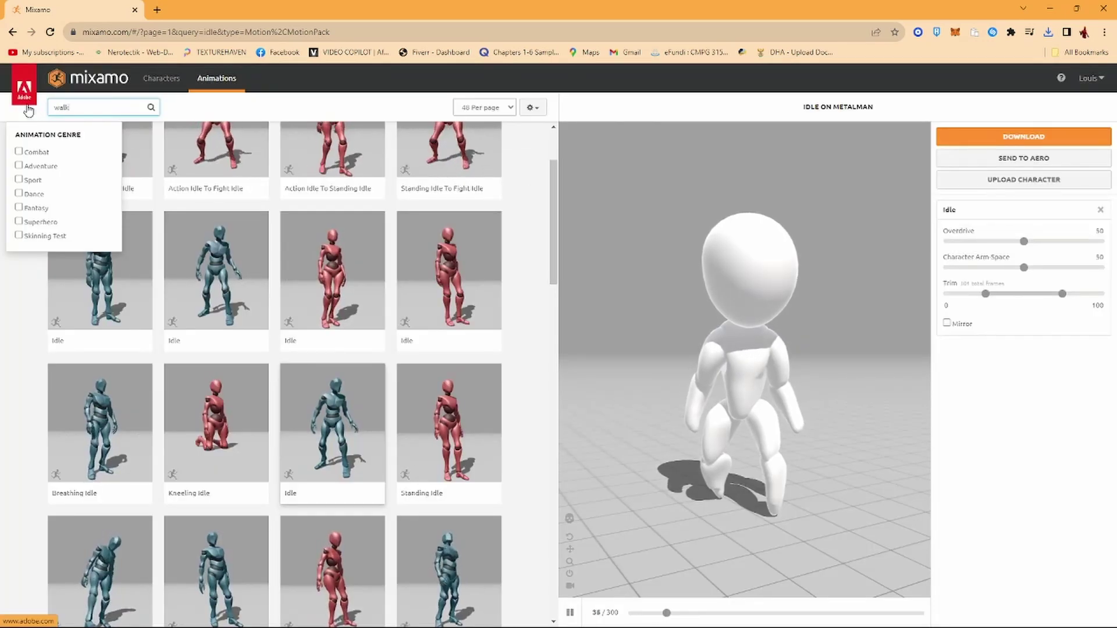
{"action": "key", "text": "Return"}
{"action": "left_click", "coordinate": [195, 115]}
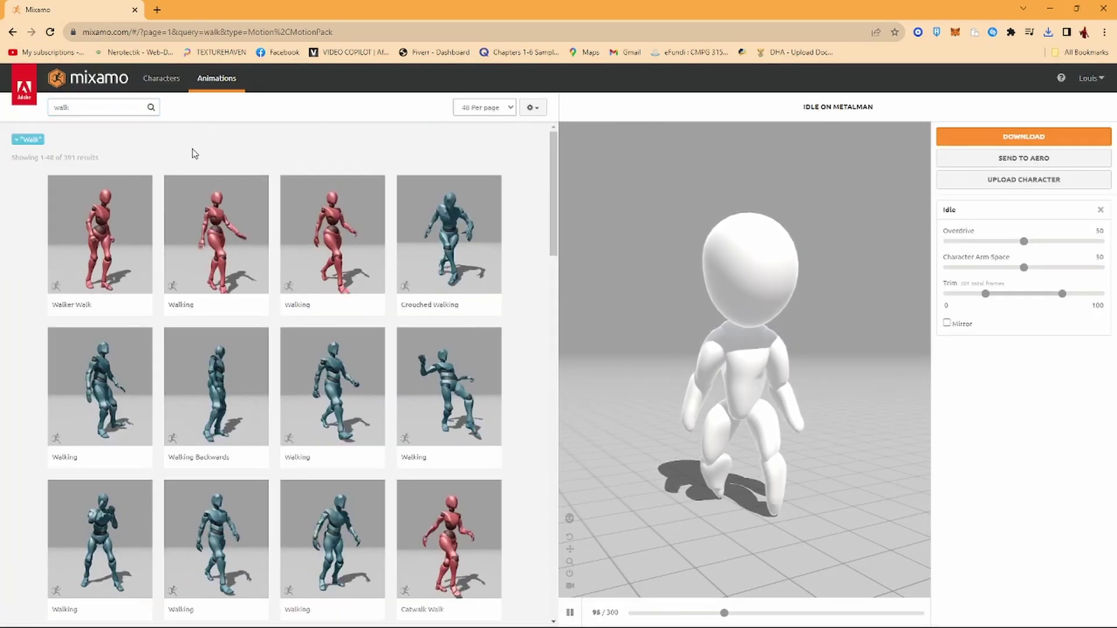
{"action": "left_click", "coordinate": [314, 252]}
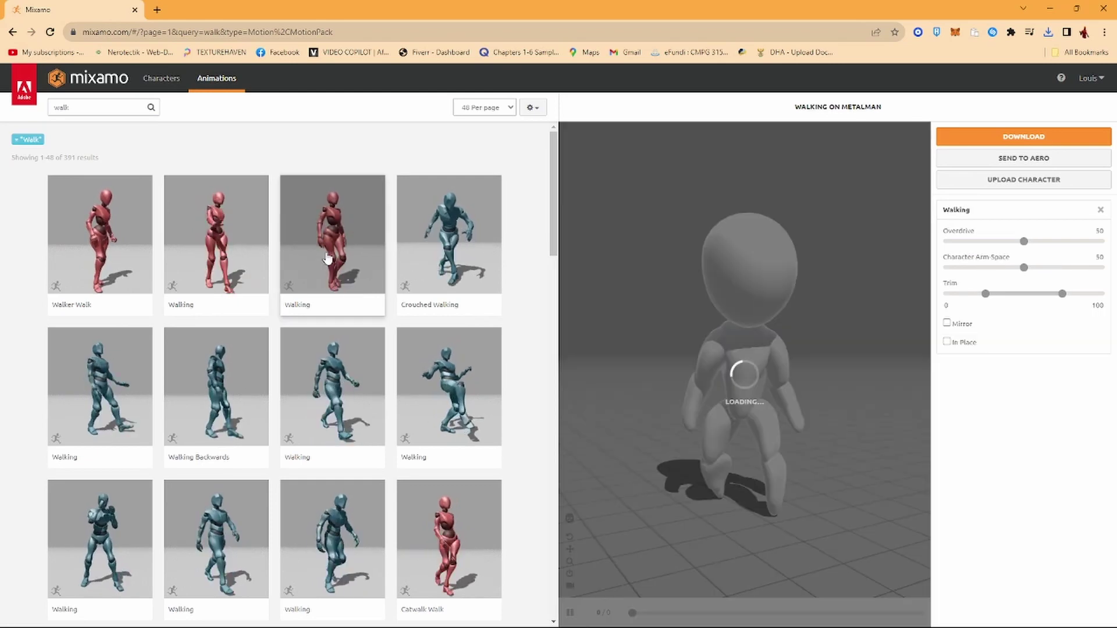
{"action": "left_click", "coordinate": [946, 342]}
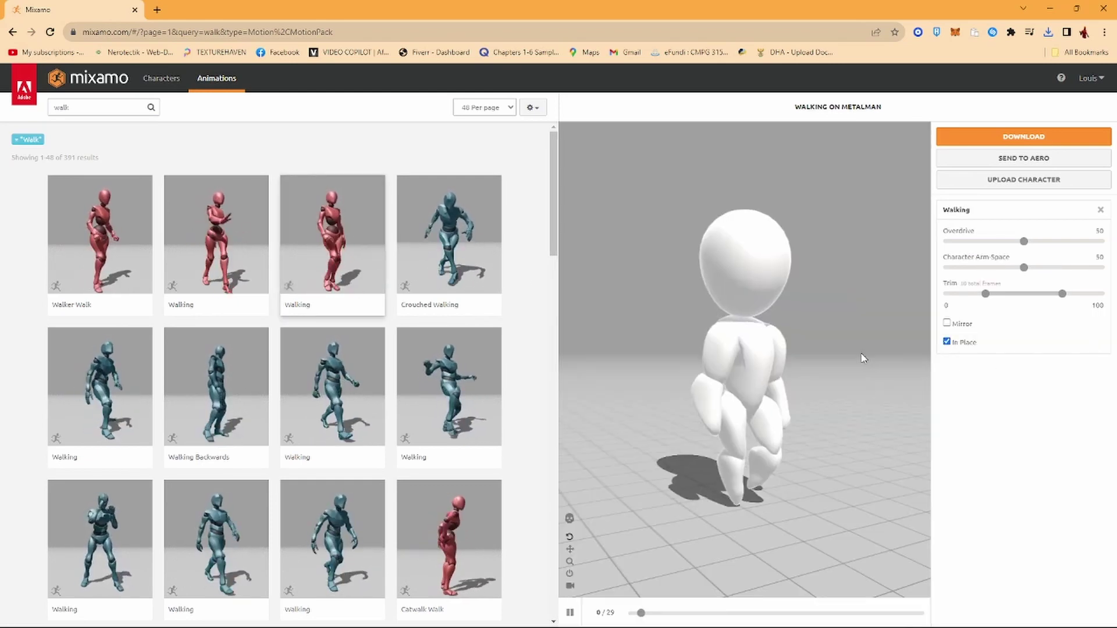
Apply the blue Walking animation in the third row with In Place enabled and download it as FBX Binary without skin
{"action": "scroll", "coordinate": [381, 354], "scroll_direction": "down", "scroll_amount": 2}
{"action": "left_click", "coordinate": [228, 399]}
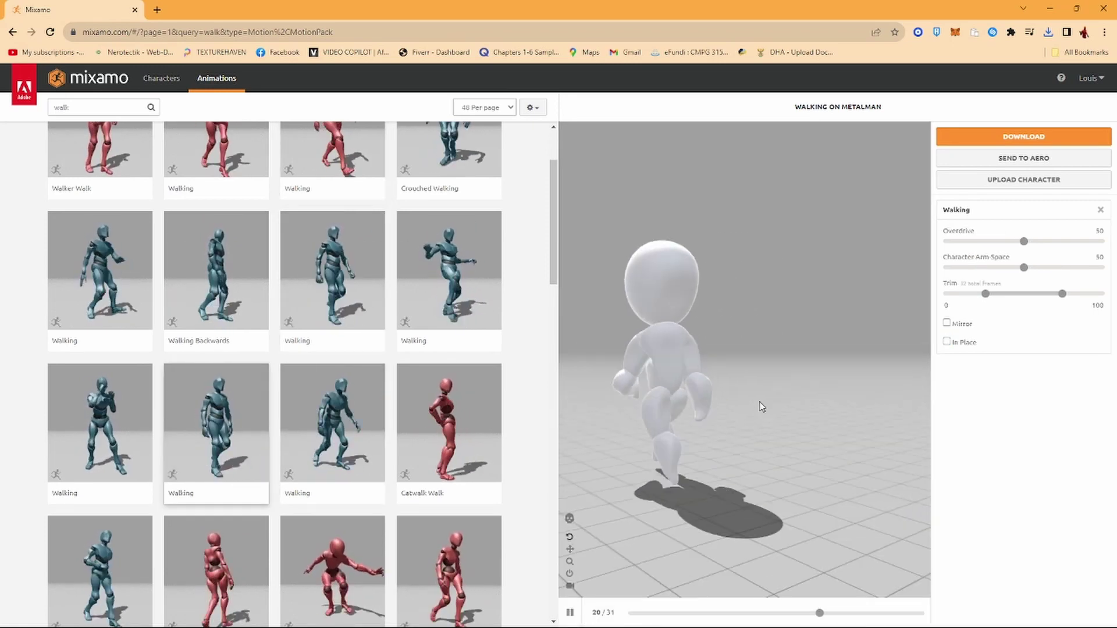
{"action": "left_click", "coordinate": [946, 342]}
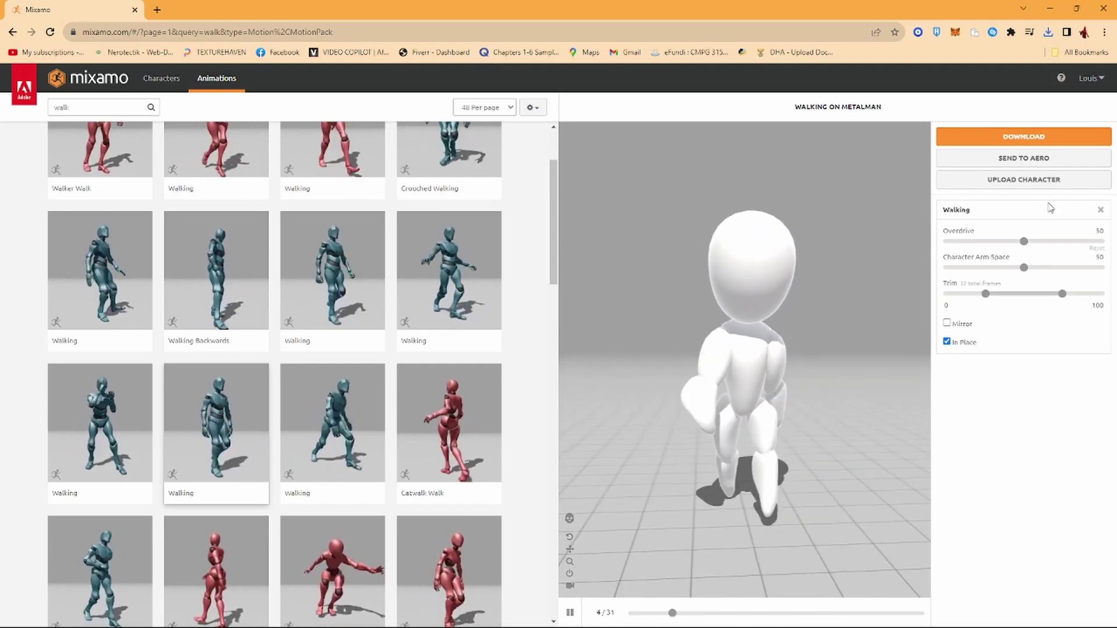
{"action": "left_click", "coordinate": [1051, 138]}
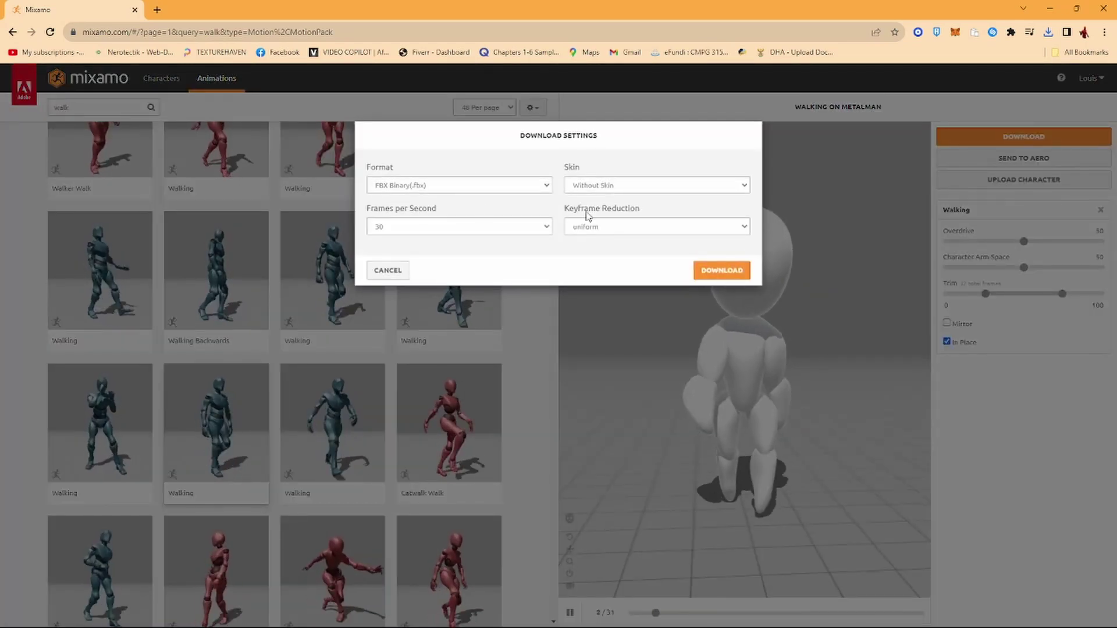
{"action": "left_click", "coordinate": [721, 271]}
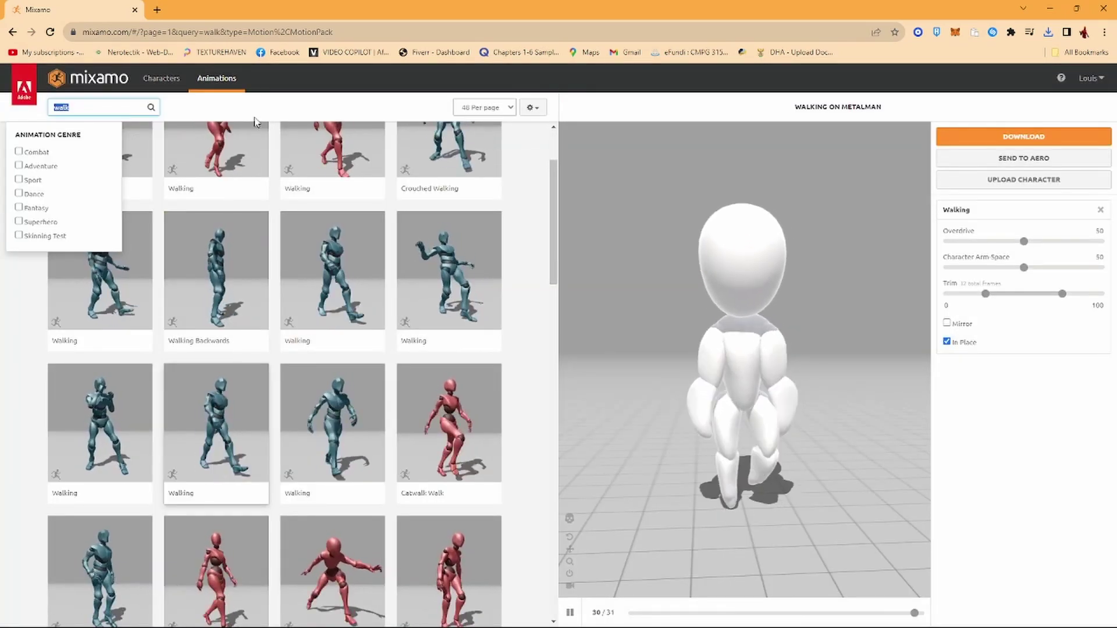
Search the animations for "run" and apply Drunk Run Forward to the character
{"action": "type", "text": "run"}
{"action": "scroll", "coordinate": [339, 358], "scroll_direction": "down", "scroll_amount": 5}
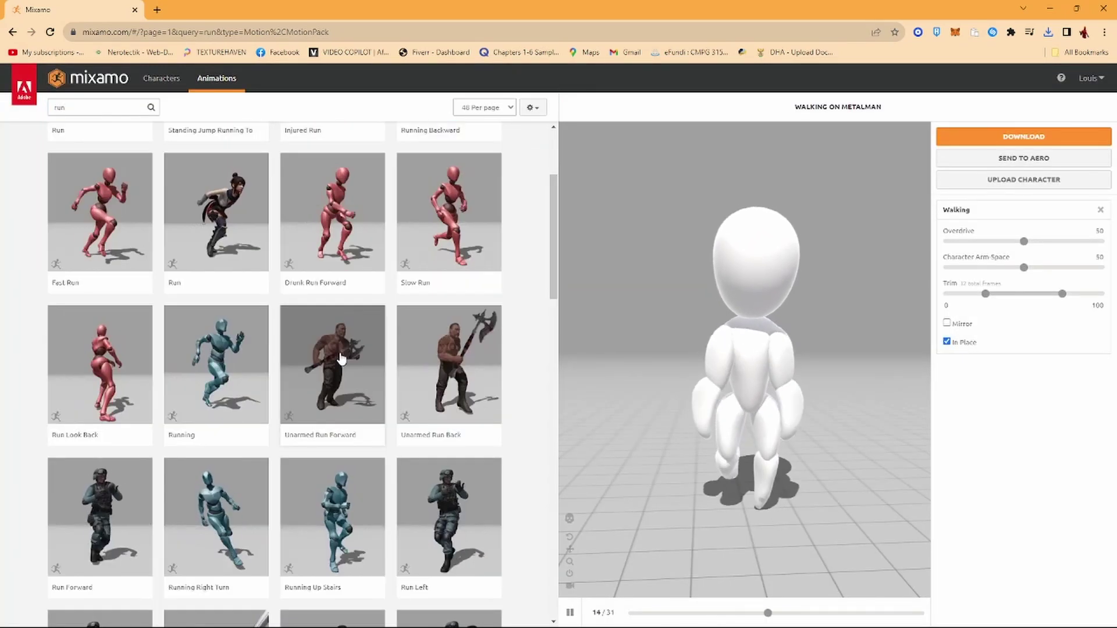
{"action": "scroll", "coordinate": [326, 362], "scroll_direction": "up", "scroll_amount": 5}
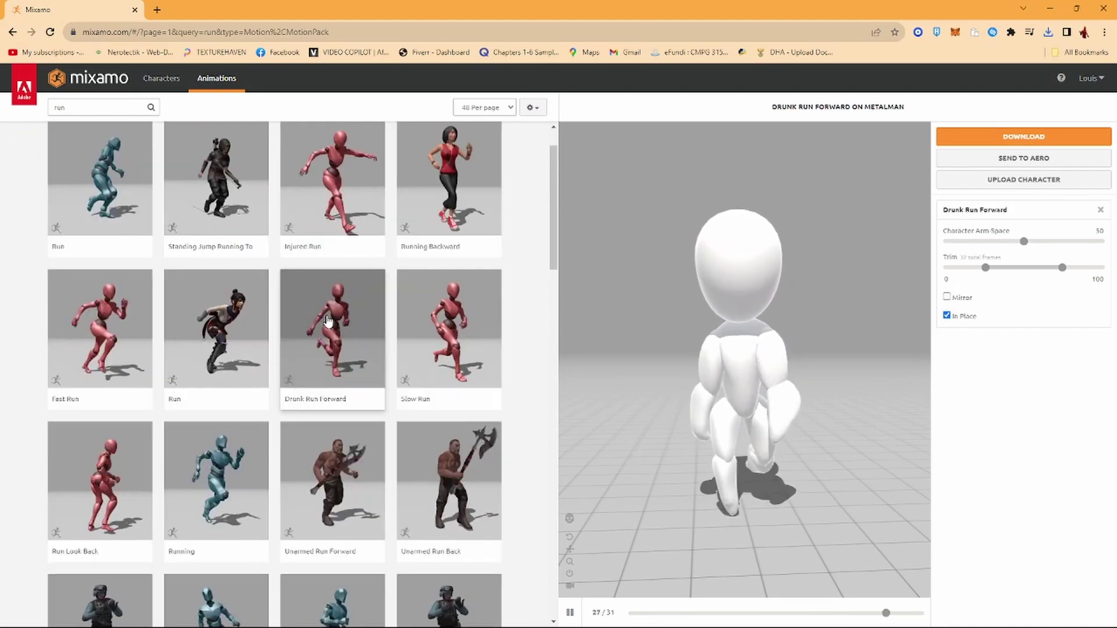
{"action": "scroll", "coordinate": [291, 314], "scroll_direction": "down", "scroll_amount": 1}
{"action": "left_click", "coordinate": [328, 321]}
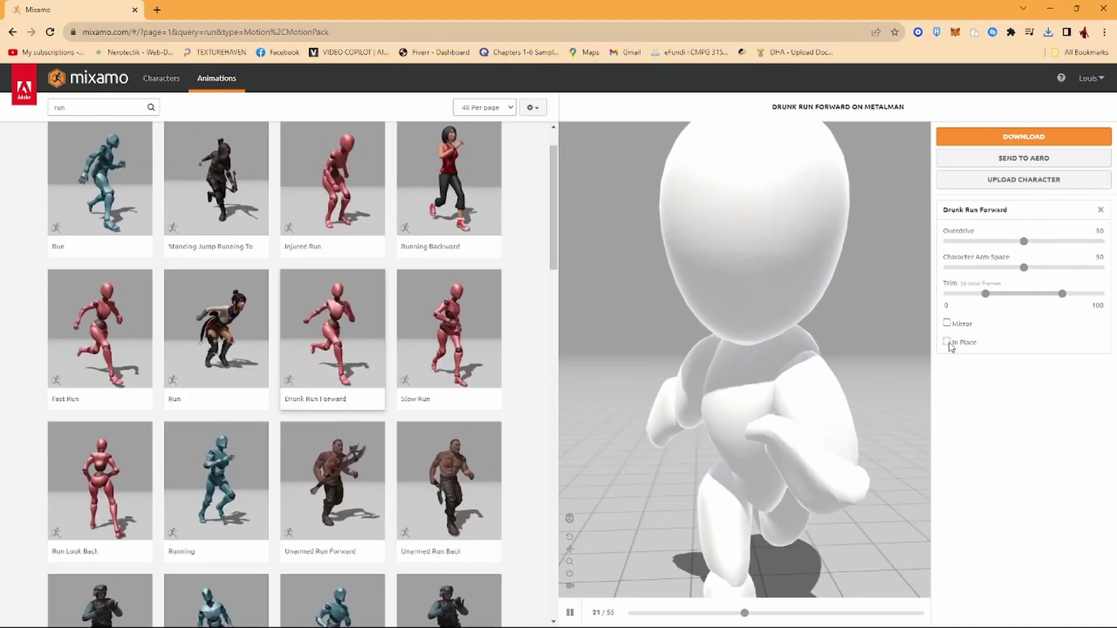
Enable In Place for Drunk Run Forward and download the animation with the existing download settings
{"action": "left_click", "coordinate": [946, 342]}
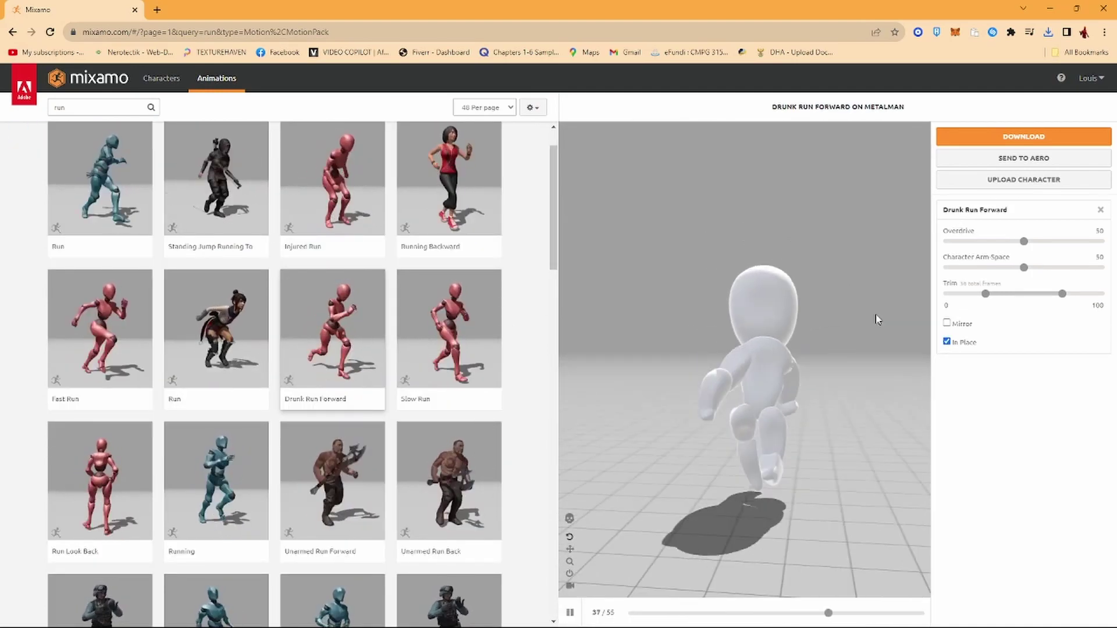
{"action": "left_click_drag", "start_coordinate": [871, 324], "coordinate": [892, 329]}
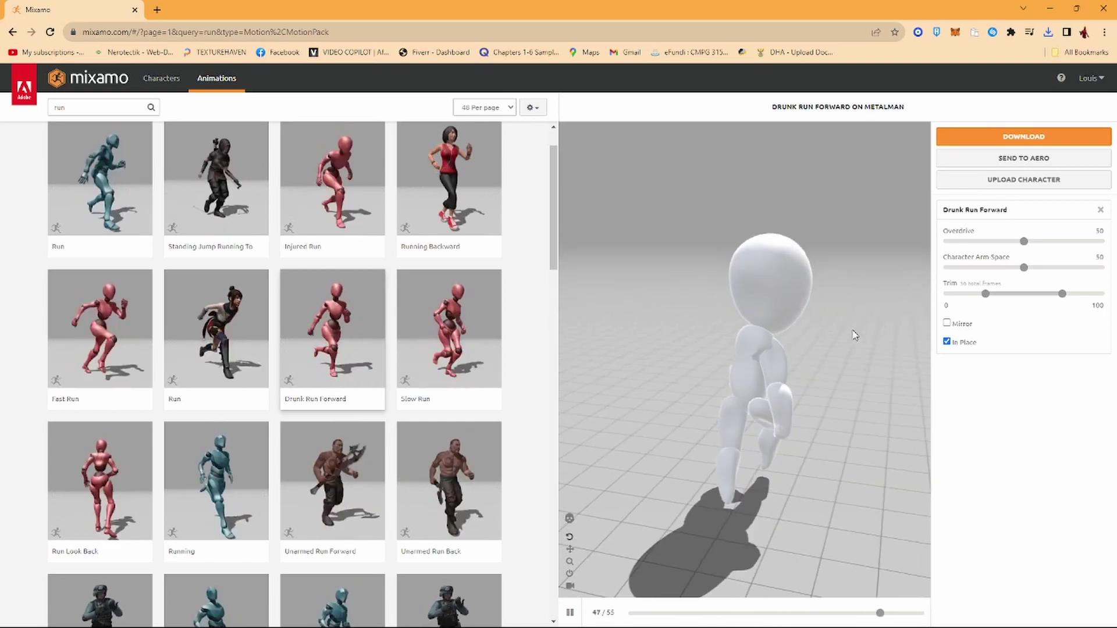
{"action": "left_click", "coordinate": [963, 137]}
{"action": "left_click", "coordinate": [721, 270]}
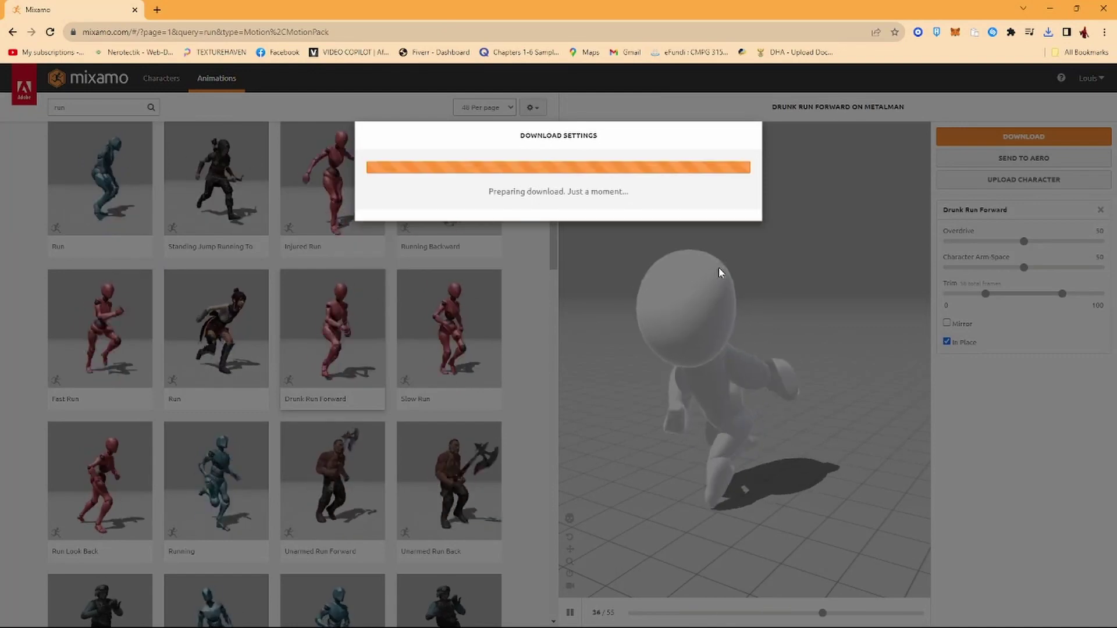
Search the animations for "jump" and preview Jumping Up on the character
{"action": "type", "text": "jum"}
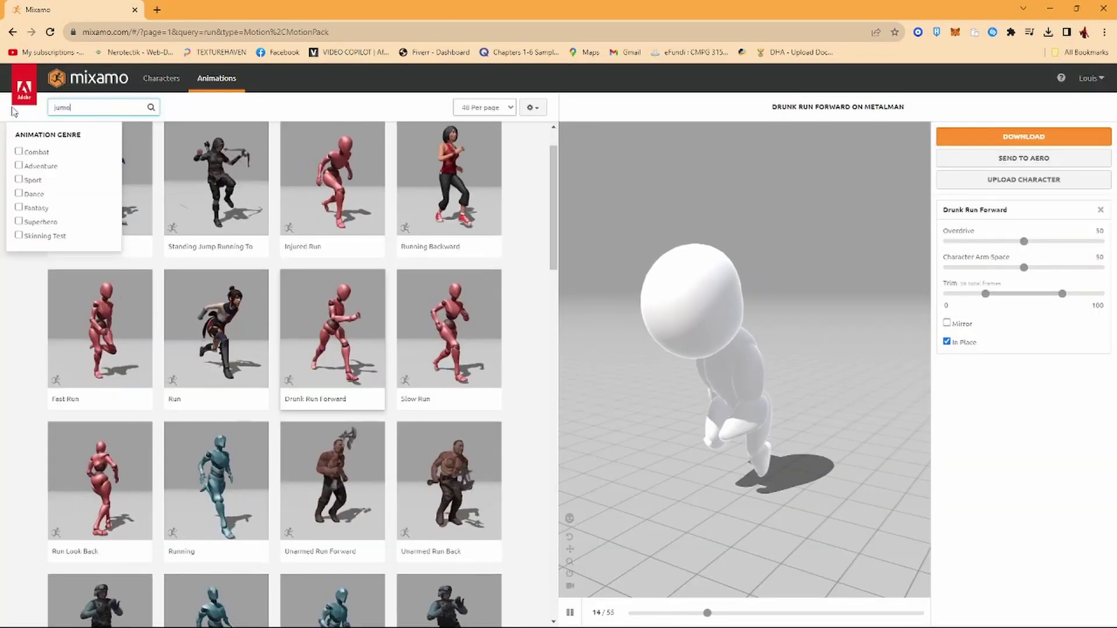
{"action": "type", "text": "p"}
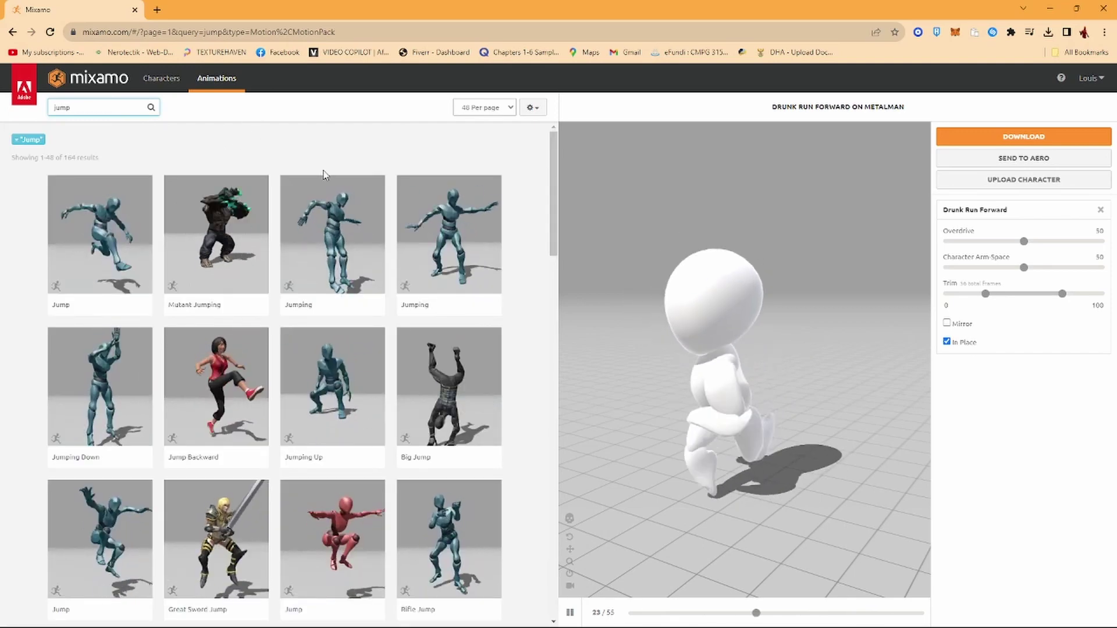
{"action": "left_click", "coordinate": [330, 377]}
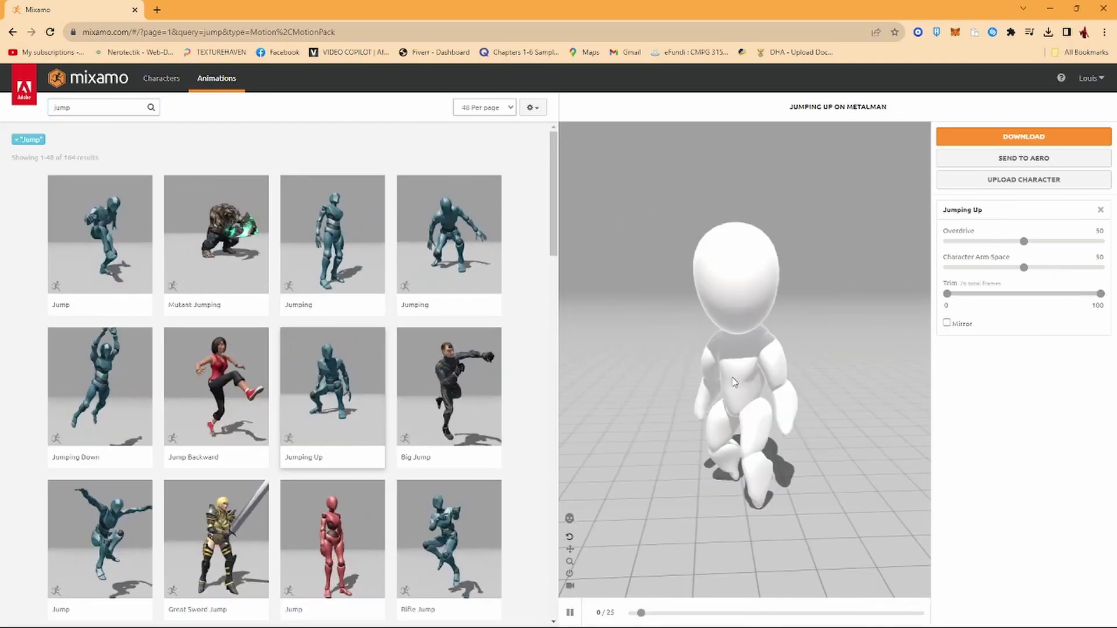
Apply the blue Jumping animation above Big Jump and download it as FBX Binary without skin, with uniform keyframe reduction
{"action": "left_click", "coordinate": [425, 260]}
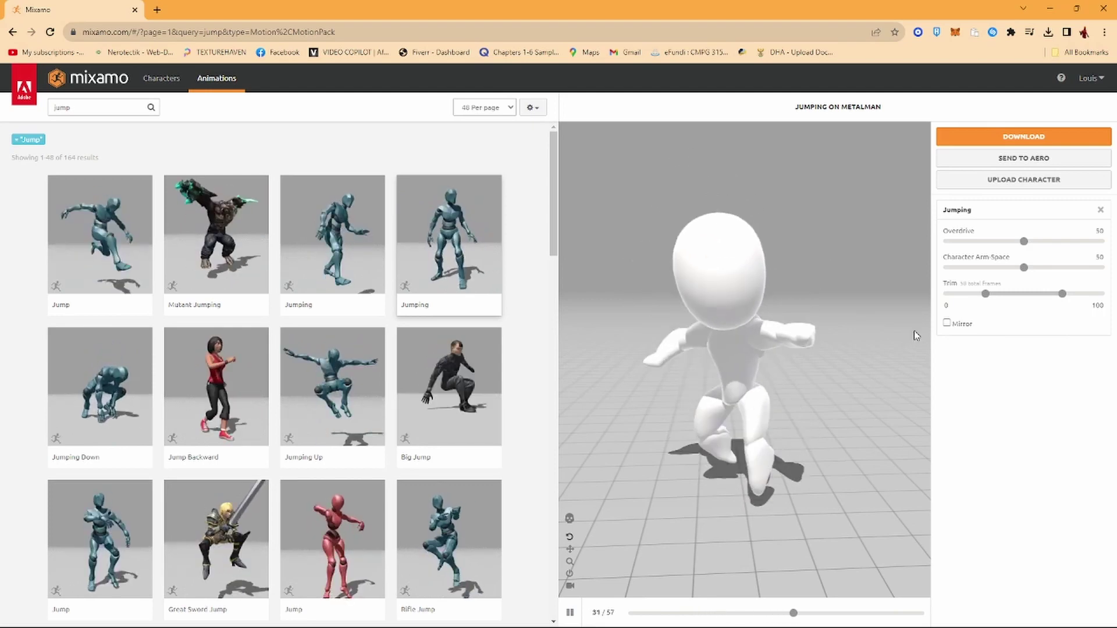
{"action": "left_click", "coordinate": [1046, 138]}
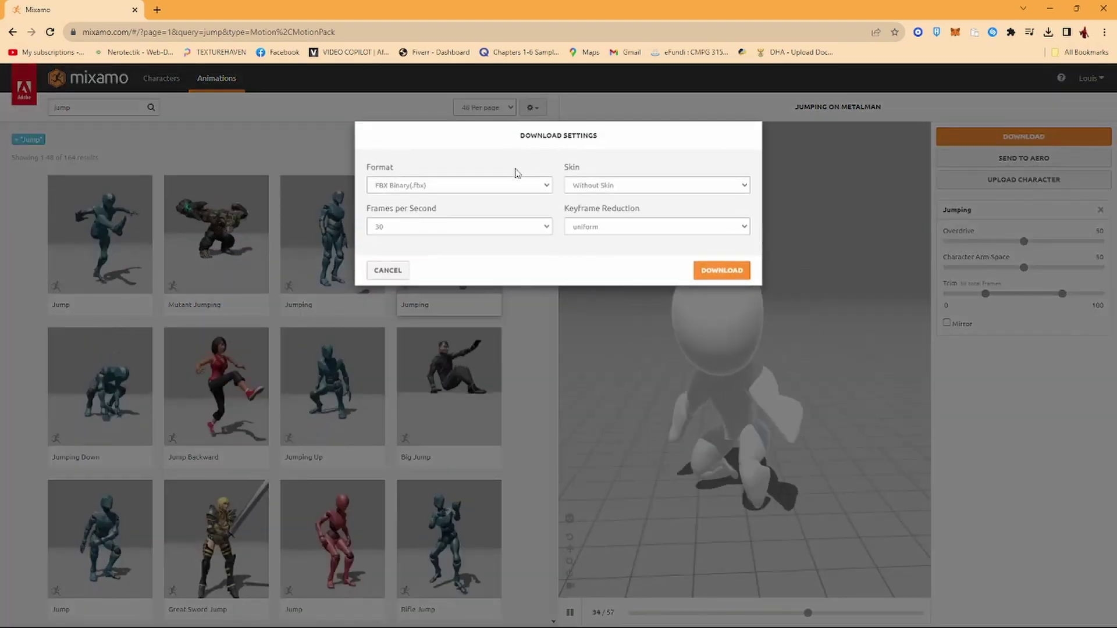
{"action": "left_click", "coordinate": [722, 270]}
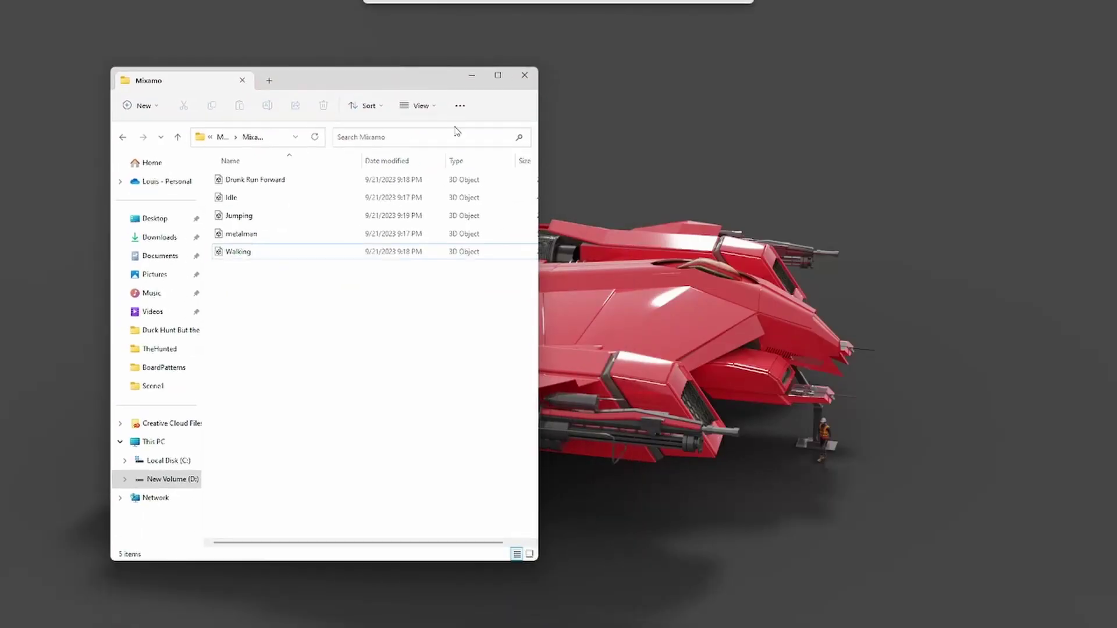
Switch to the MetalMan project in Unreal Engine and expand the Selected GameMode classes in the world settings
{"action": "left_click", "coordinate": [744, 408]}
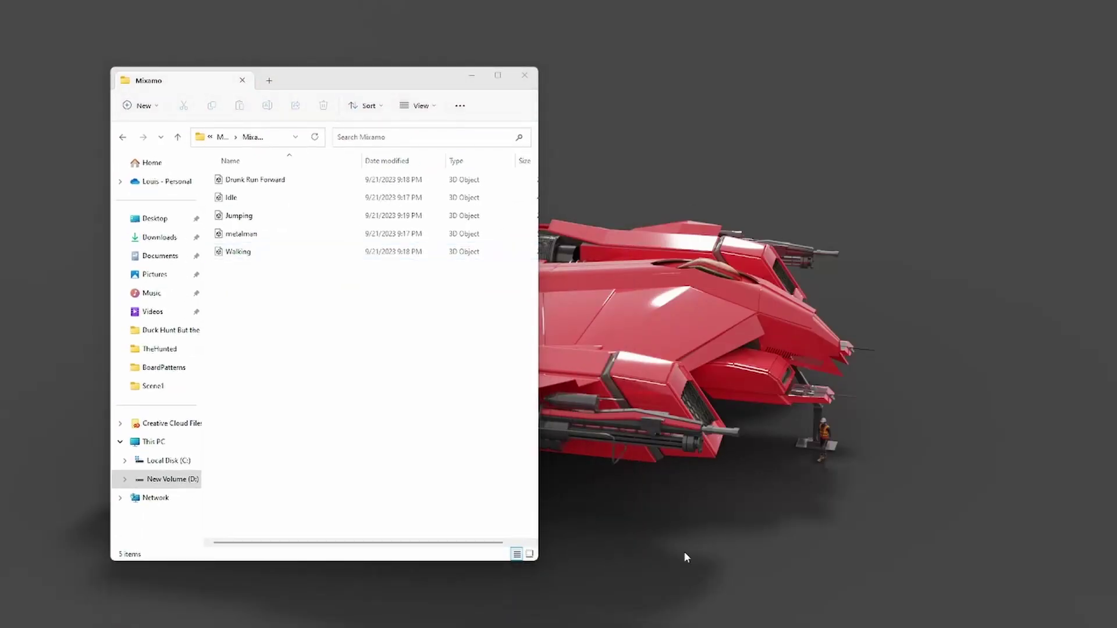
{"action": "mouse_move", "coordinate": [662, 615]}
{"action": "left_click", "coordinate": [713, 614]}
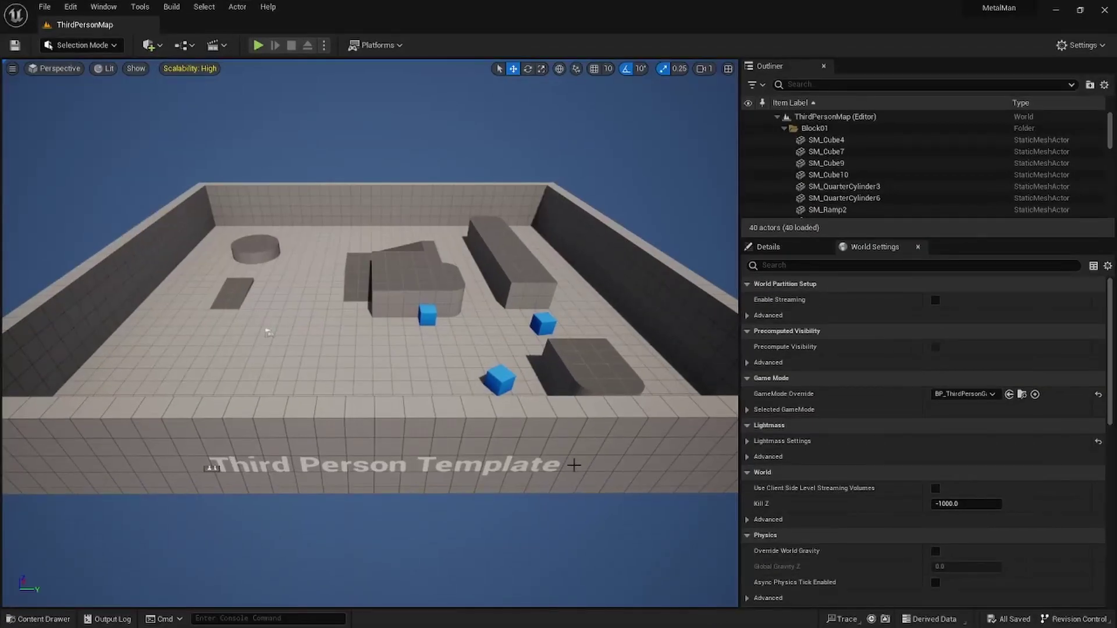
{"action": "scroll", "coordinate": [355, 349], "scroll_direction": "down", "scroll_amount": 1}
{"action": "right_click_drag", "start_coordinate": [354, 349], "coordinate": [364, 309]}
{"action": "key", "text": "w"}
{"action": "key", "text": "a"}
{"action": "key", "text": "w"}
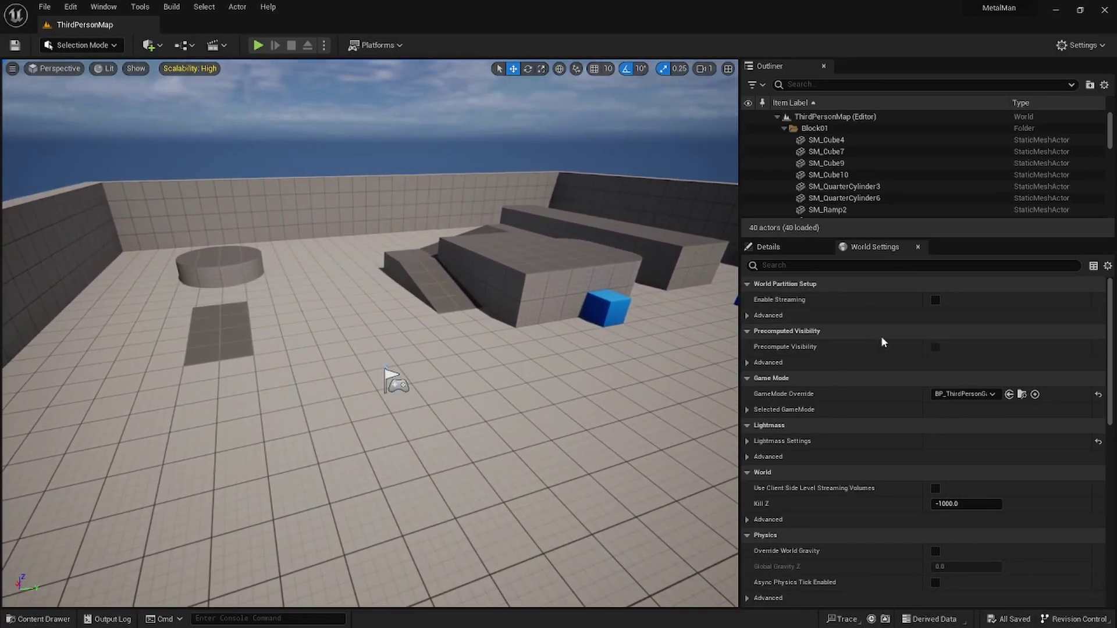
{"action": "left_click", "coordinate": [751, 410]}
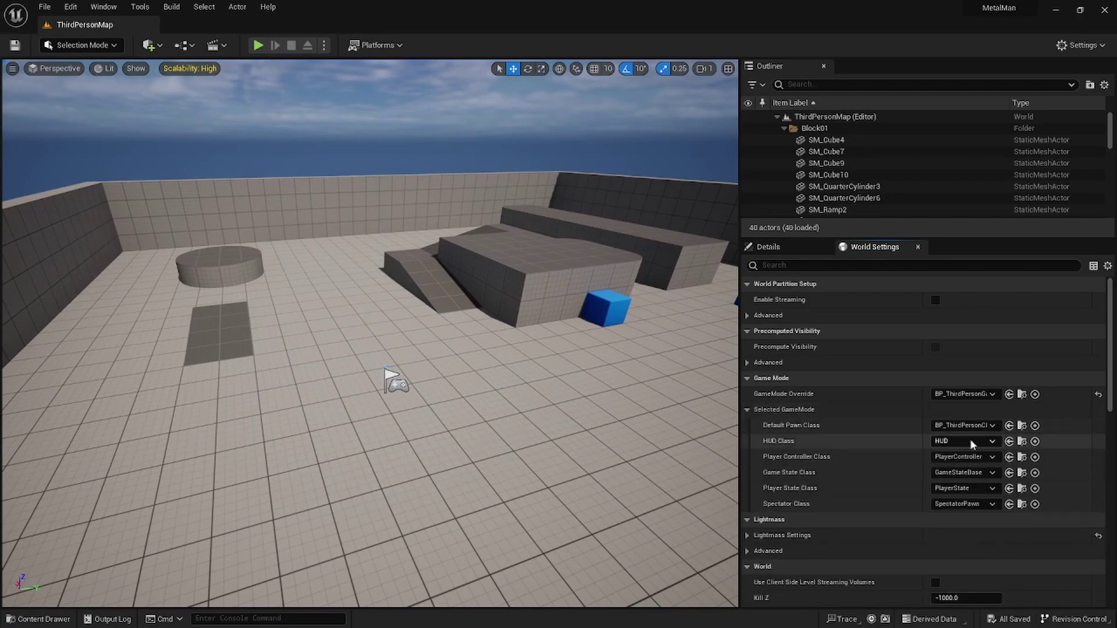
Play-test the third-person level with the default mannequin, including a jump, and stop the session
{"action": "left_click", "coordinate": [258, 46]}
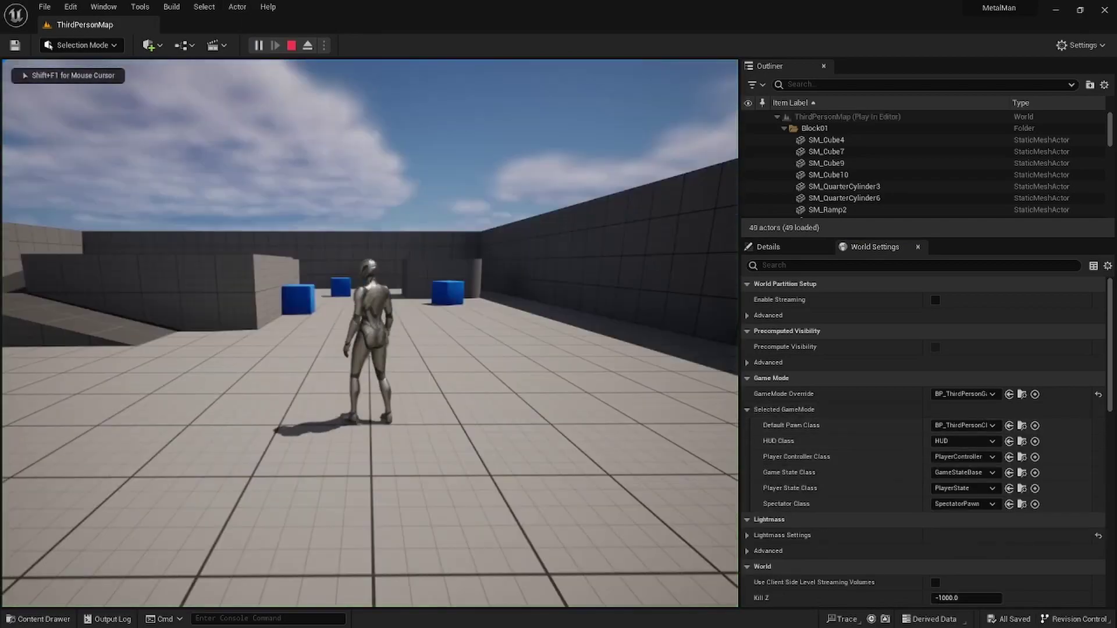
{"action": "key", "text": "space"}
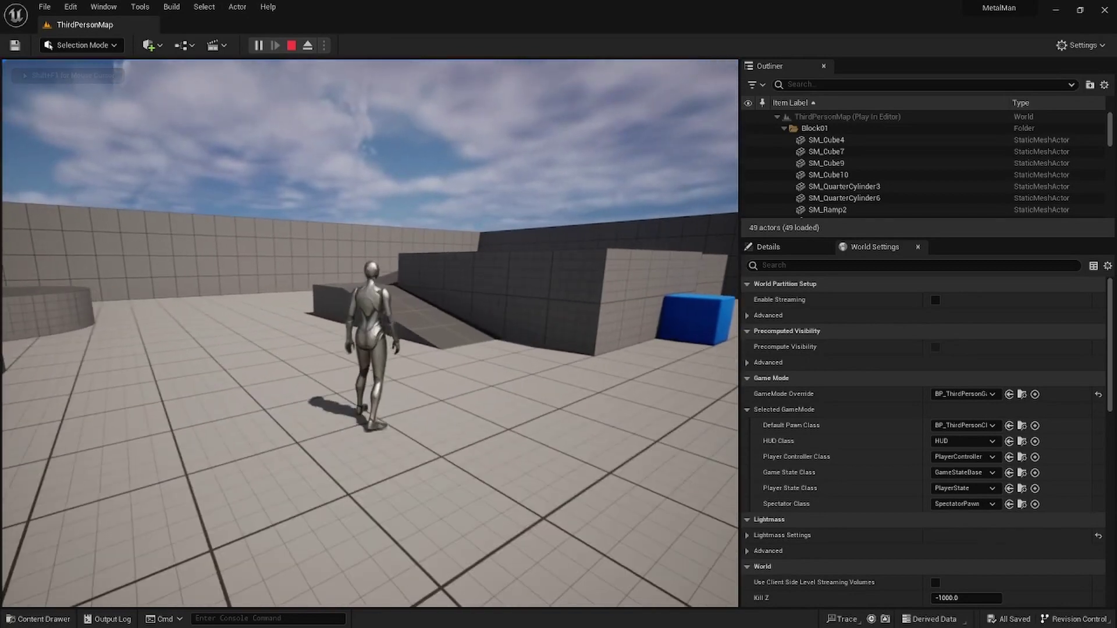
{"action": "key", "text": "Escape"}
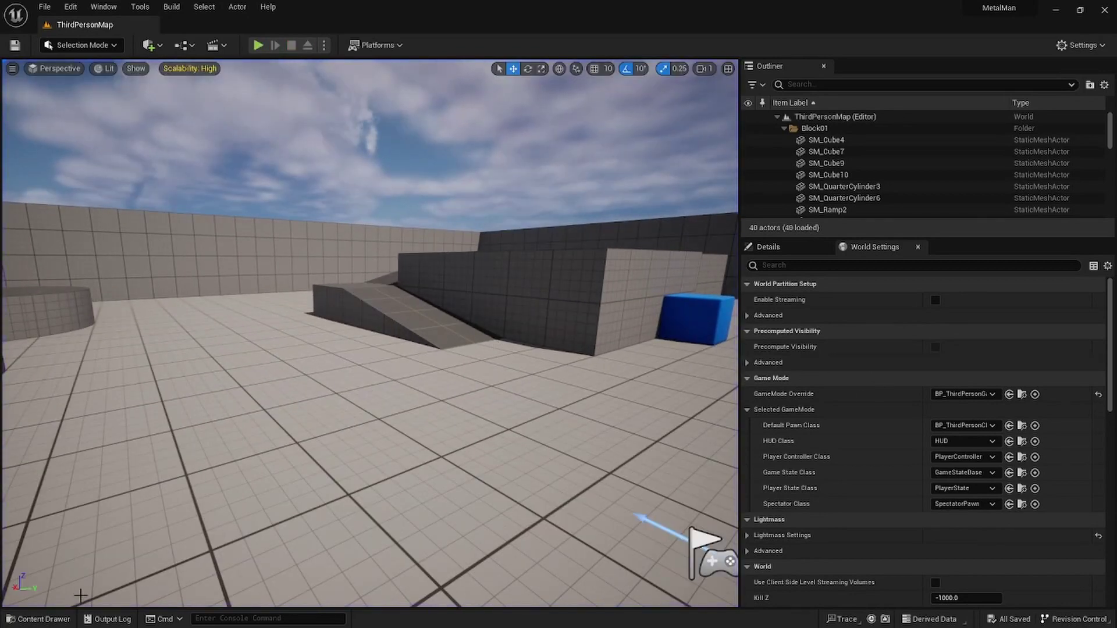
Create a folder named MetalMan in the project's Content folder and open it
{"action": "left_click", "coordinate": [40, 619]}
{"action": "left_click", "coordinate": [49, 348]}
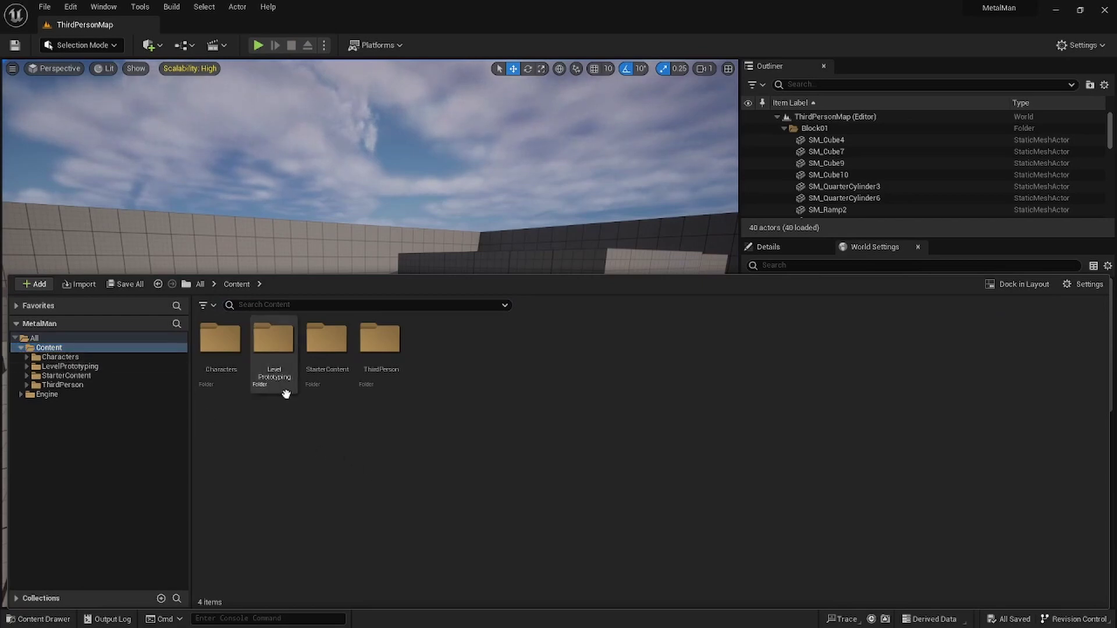
{"action": "right_click", "coordinate": [361, 421]}
{"action": "left_click", "coordinate": [407, 262]}
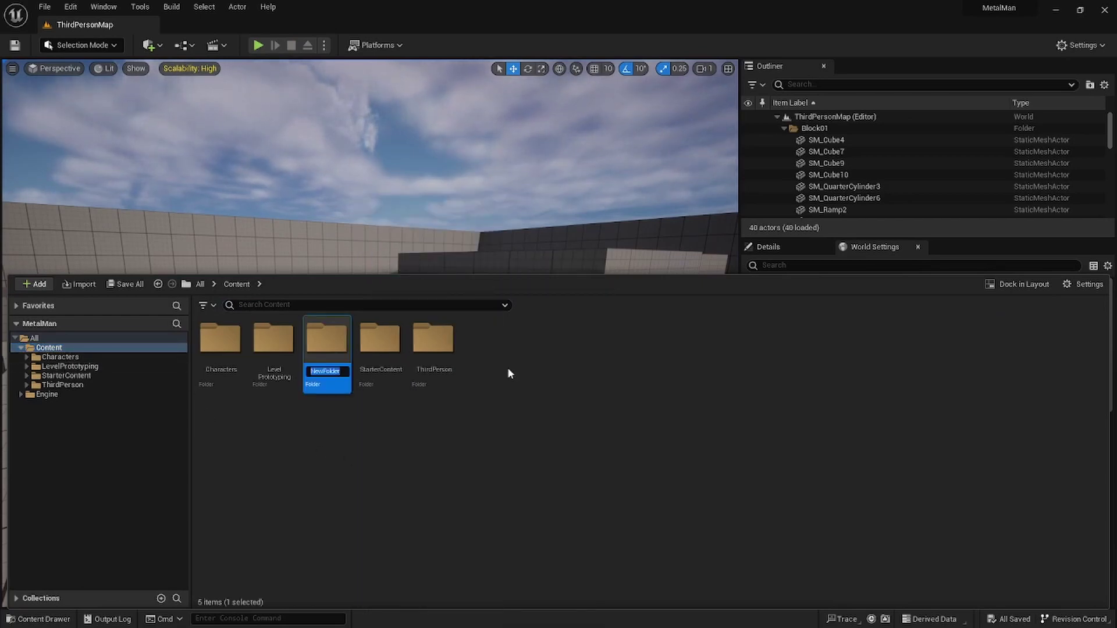
{"action": "type", "text": "MetalMan"}
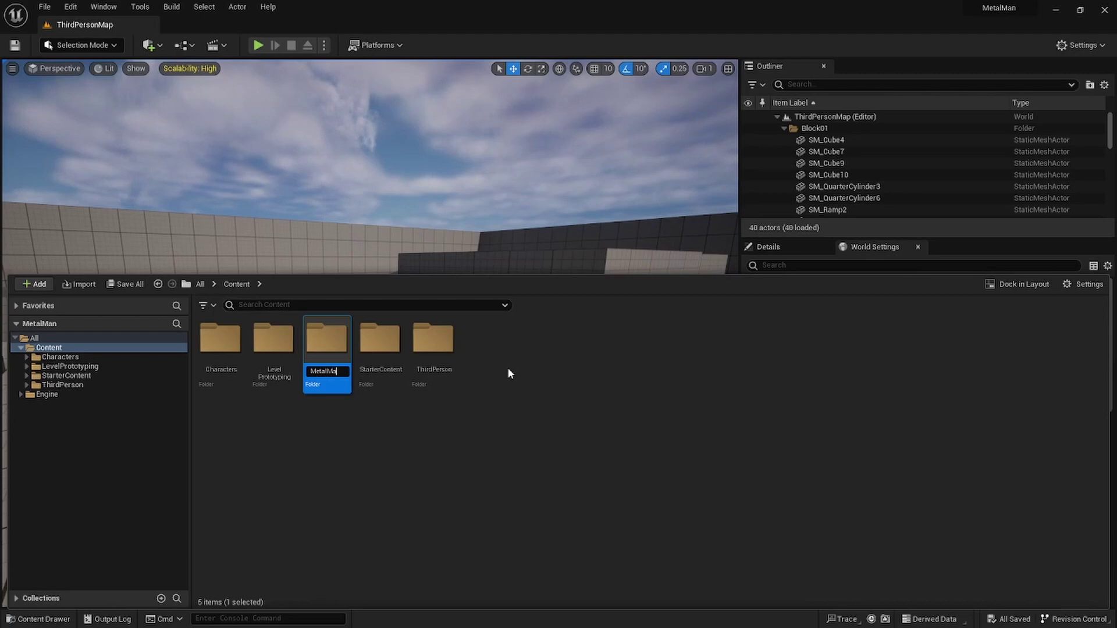
{"action": "key", "text": "Return"}
{"action": "double_click", "coordinate": [332, 341]}
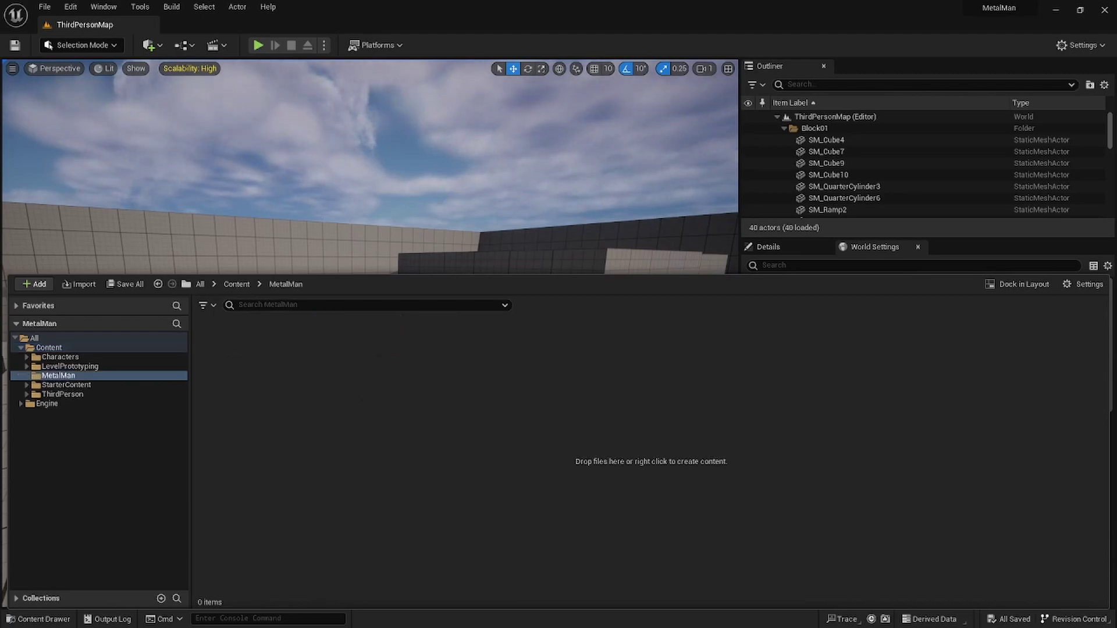
Import the metalman FBX from the Mixamo folder into MetalMan as a skeletal mesh with the default options, then dismiss the message log
{"action": "key", "text": "alt+Tab"}
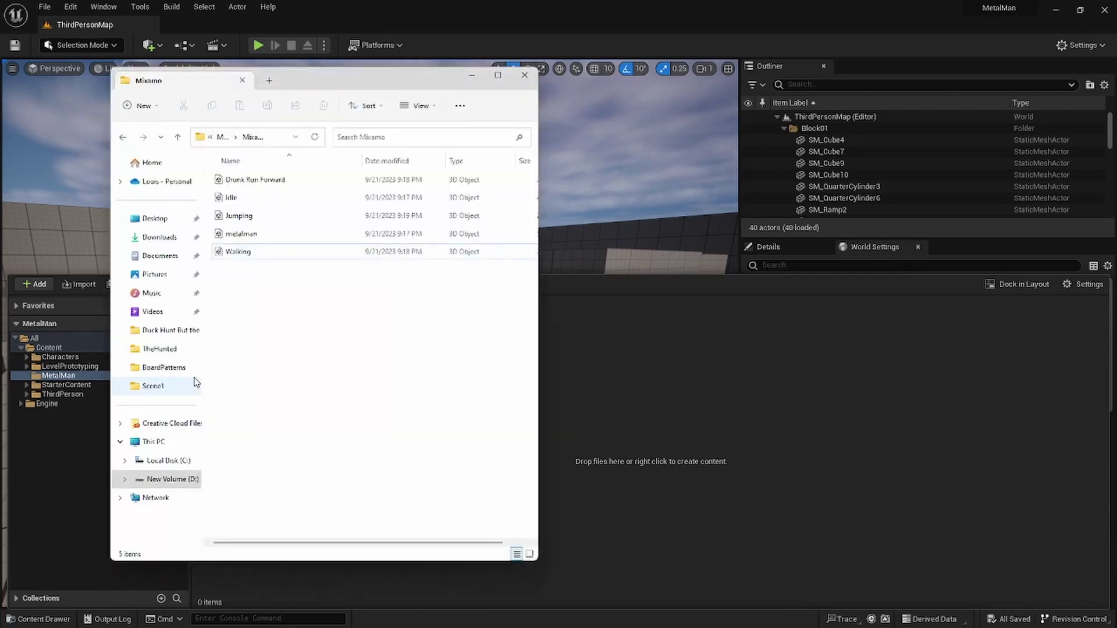
{"action": "left_click_drag", "start_coordinate": [264, 233], "coordinate": [619, 420]}
{"action": "left_click", "coordinate": [472, 75]}
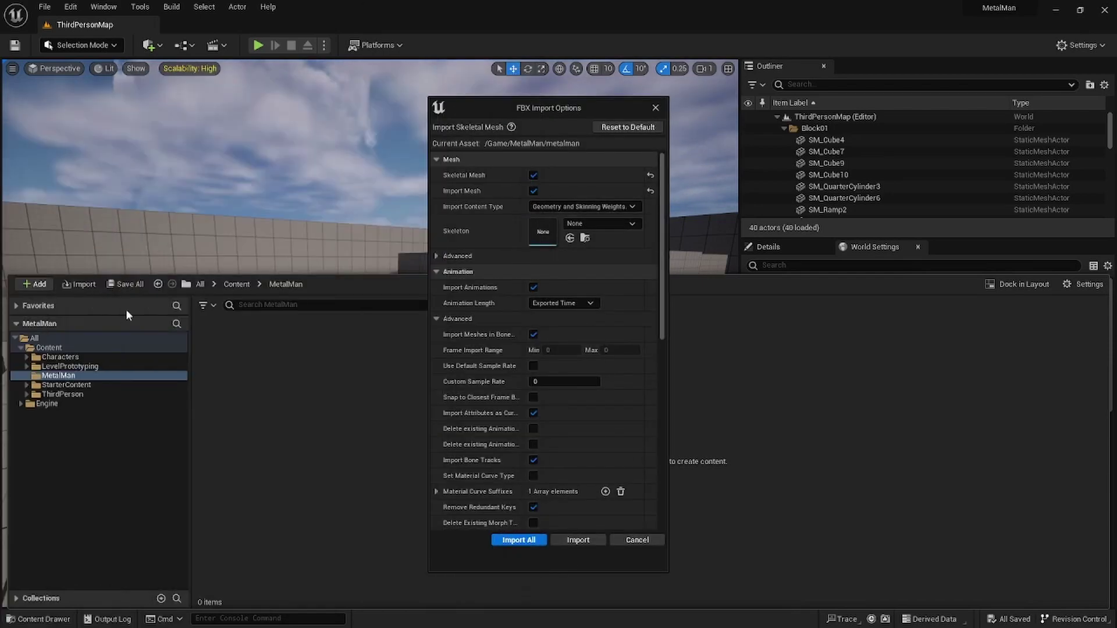
{"action": "left_click", "coordinate": [516, 541]}
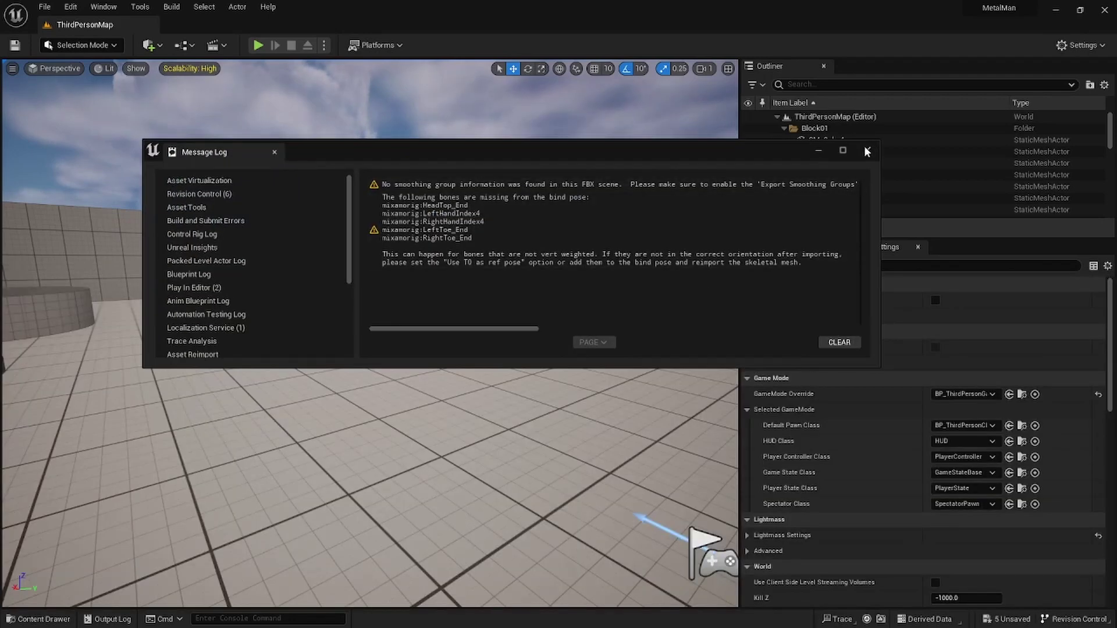
{"action": "left_click", "coordinate": [866, 152]}
Open the imported Material_002 and feed its Metallic input with a Constant of 1, placing the node below the Param node
{"action": "left_click", "coordinate": [44, 619]}
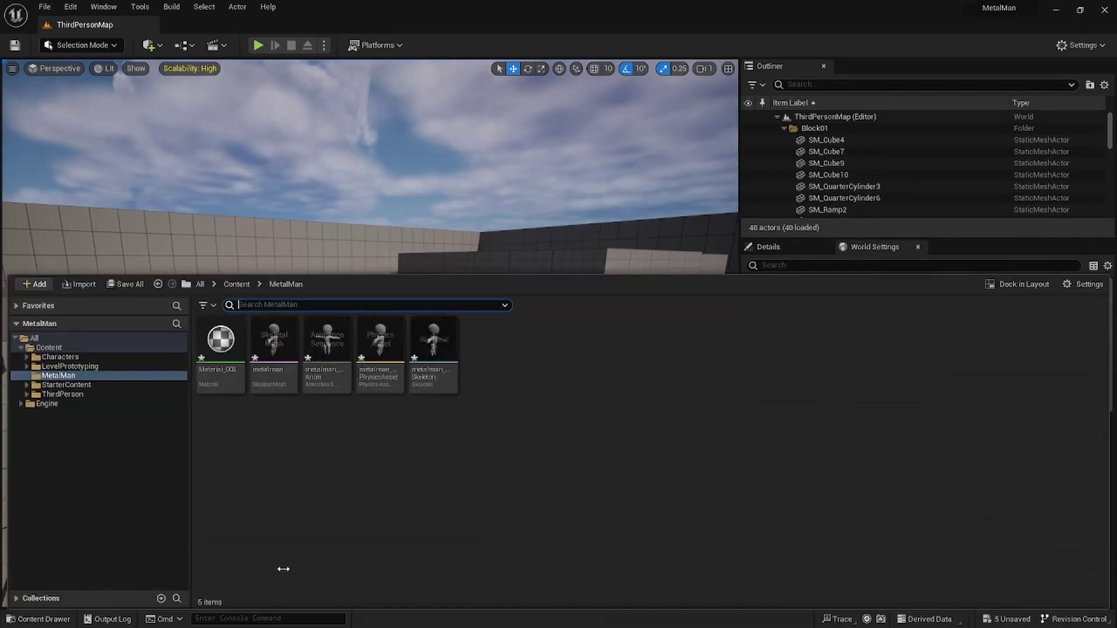
{"action": "double_click", "coordinate": [233, 348]}
{"action": "left_click", "coordinate": [929, 123]}
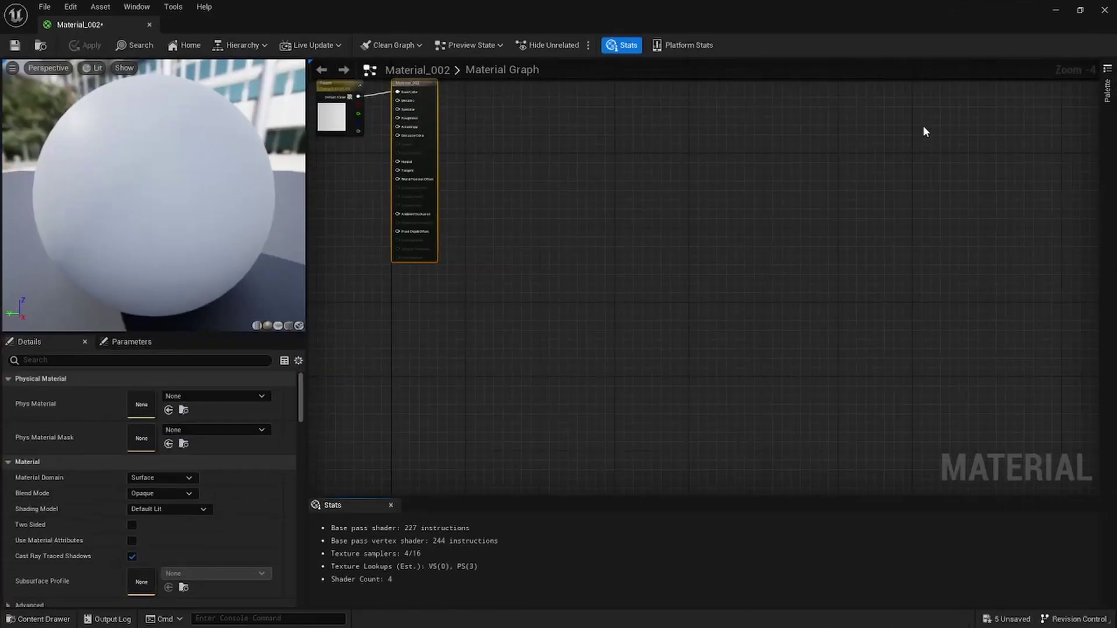
{"action": "key", "text": "Home"}
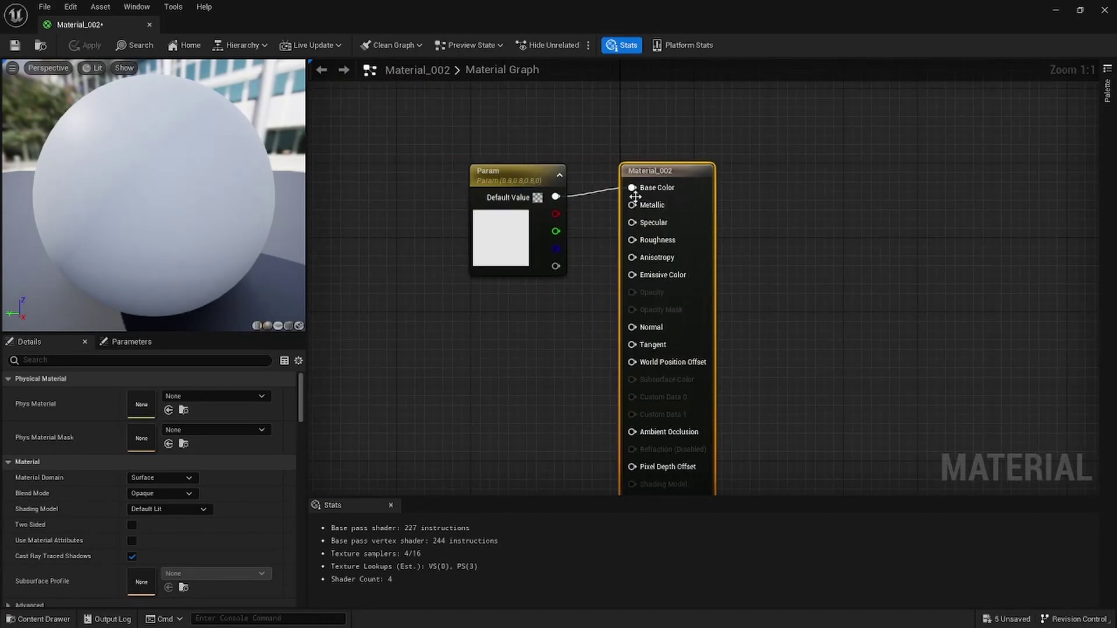
{"action": "left_click_drag", "start_coordinate": [601, 264], "coordinate": [518, 357]}
{"action": "type", "text": "const"}
{"action": "key", "text": "Return"}
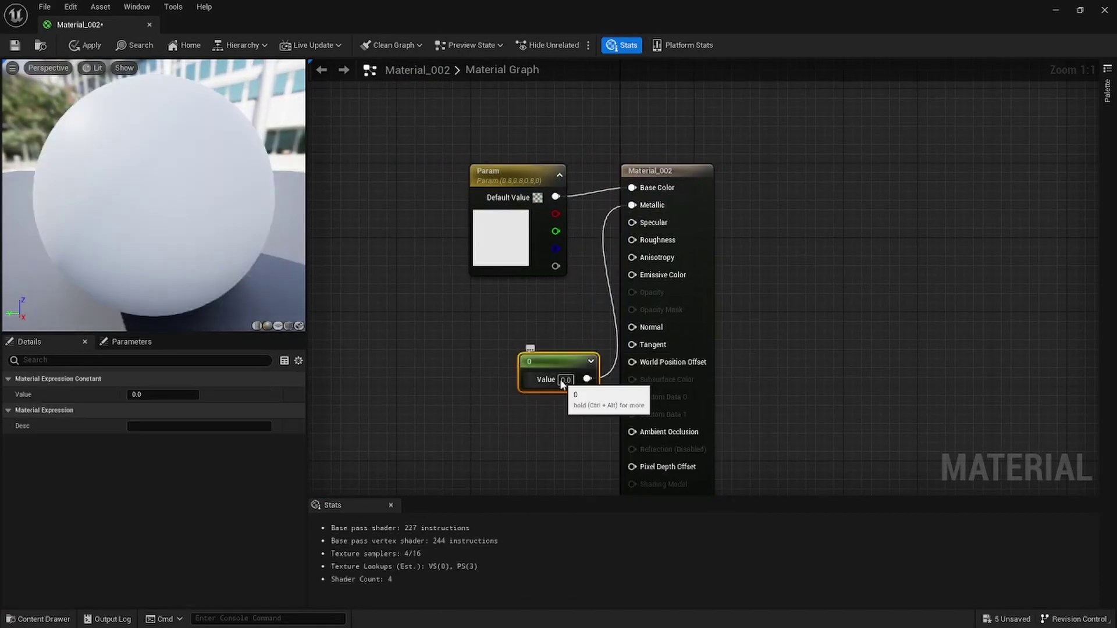
{"action": "type", "text": "1"}
{"action": "left_click", "coordinate": [515, 359]}
{"action": "left_click_drag", "start_coordinate": [545, 364], "coordinate": [460, 312]}
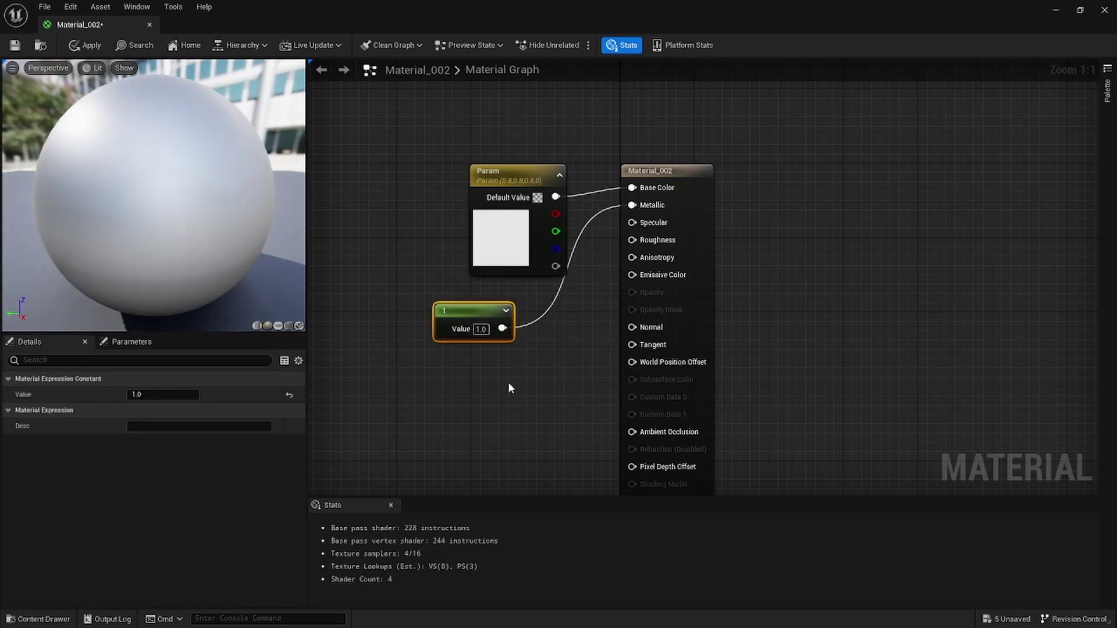
Duplicate the Metallic constant, connect the copy to the Roughness input and set its value to 0.1
{"action": "key", "text": "ctrl+d"}
{"action": "left_click_drag", "start_coordinate": [533, 385], "coordinate": [463, 378]}
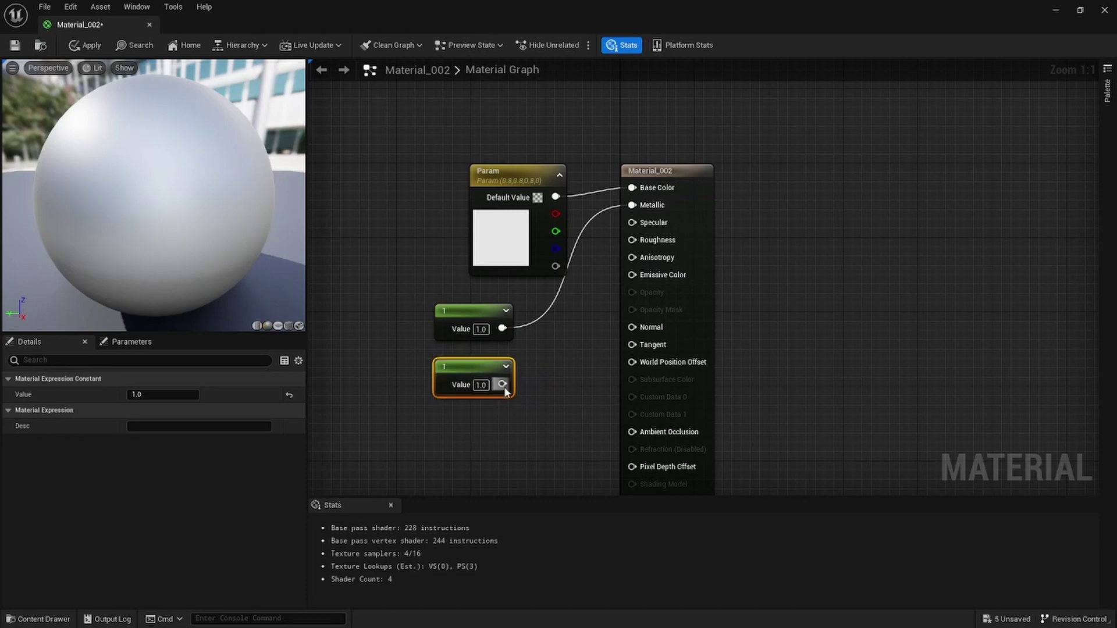
{"action": "left_click_drag", "start_coordinate": [636, 242], "coordinate": [633, 240]}
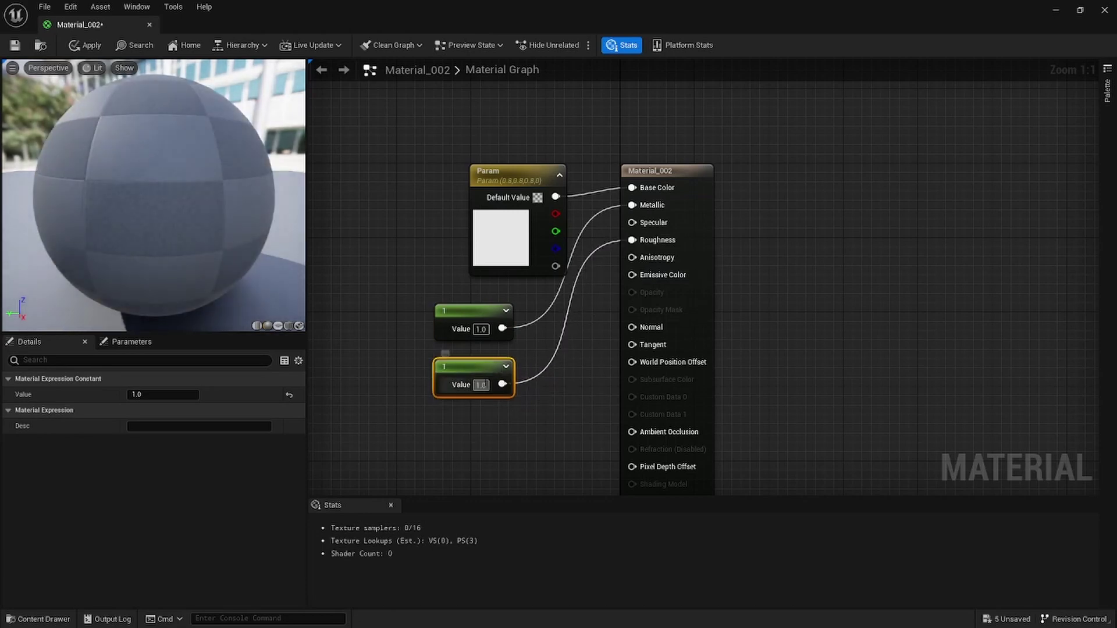
{"action": "type", "text": "1"}
{"action": "key", "text": "Return"}
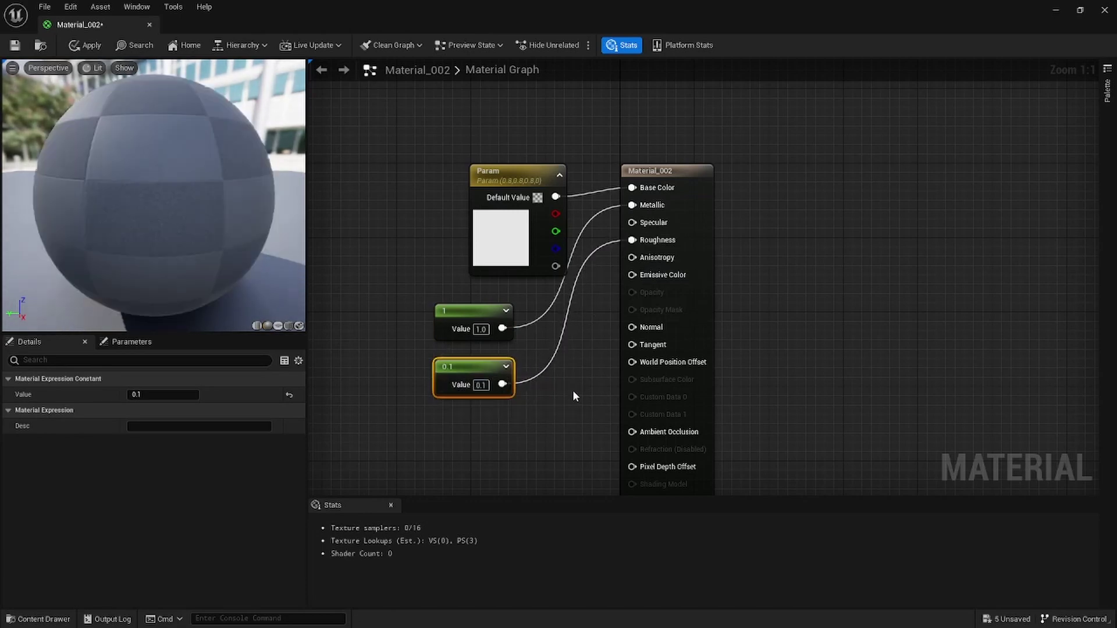
{"action": "left_click", "coordinate": [572, 390]}
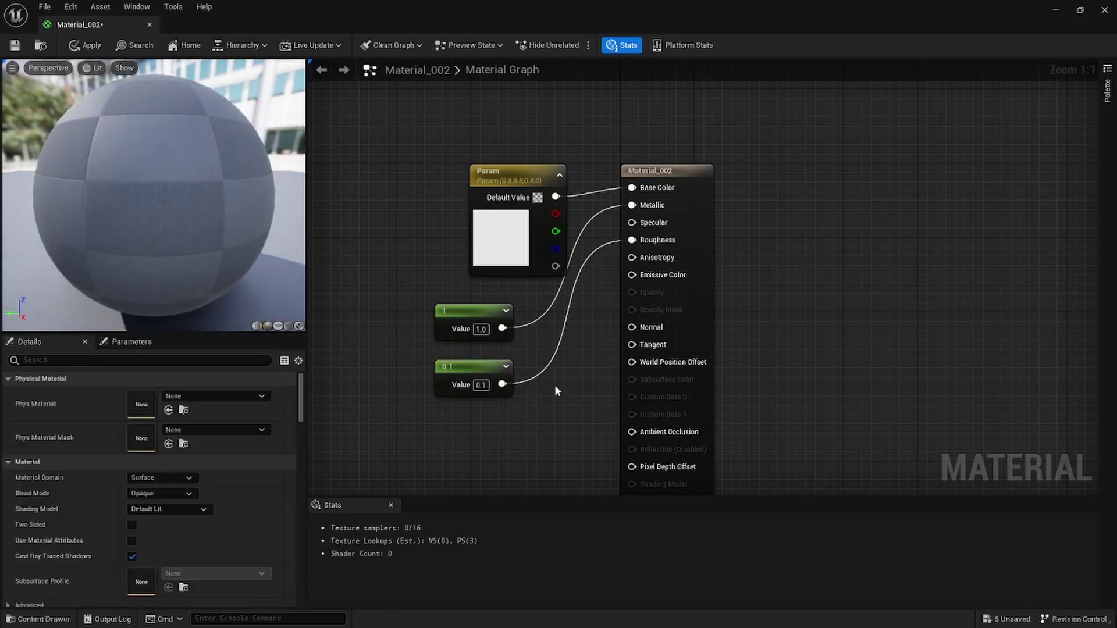
Apply the changes to Material_002, save it and return to the level editor
{"action": "left_click", "coordinate": [84, 51]}
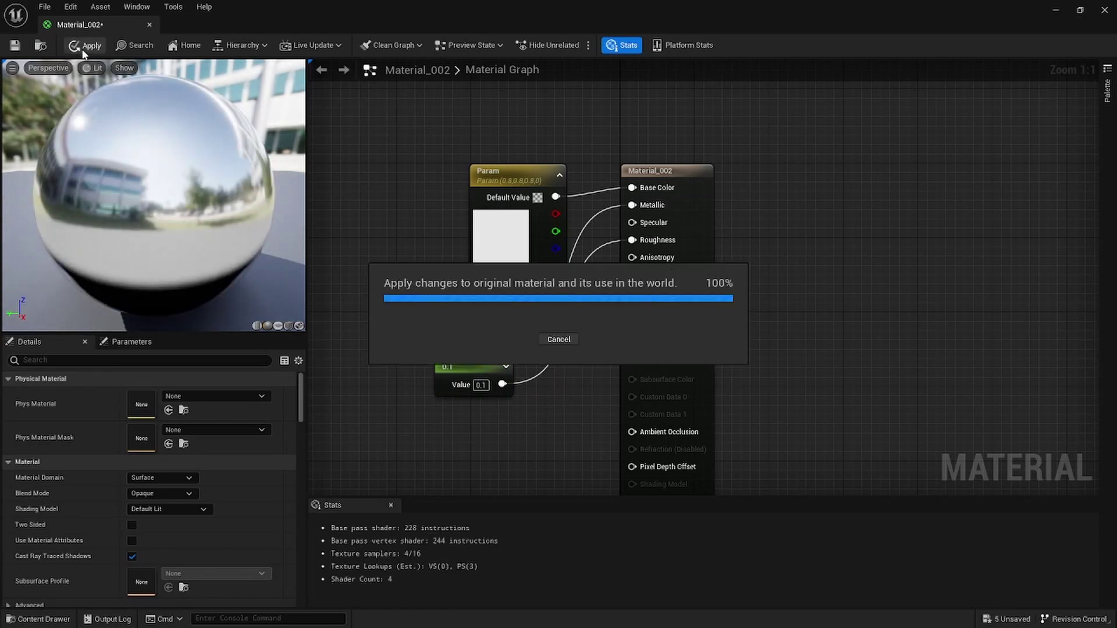
{"action": "left_click", "coordinate": [15, 46]}
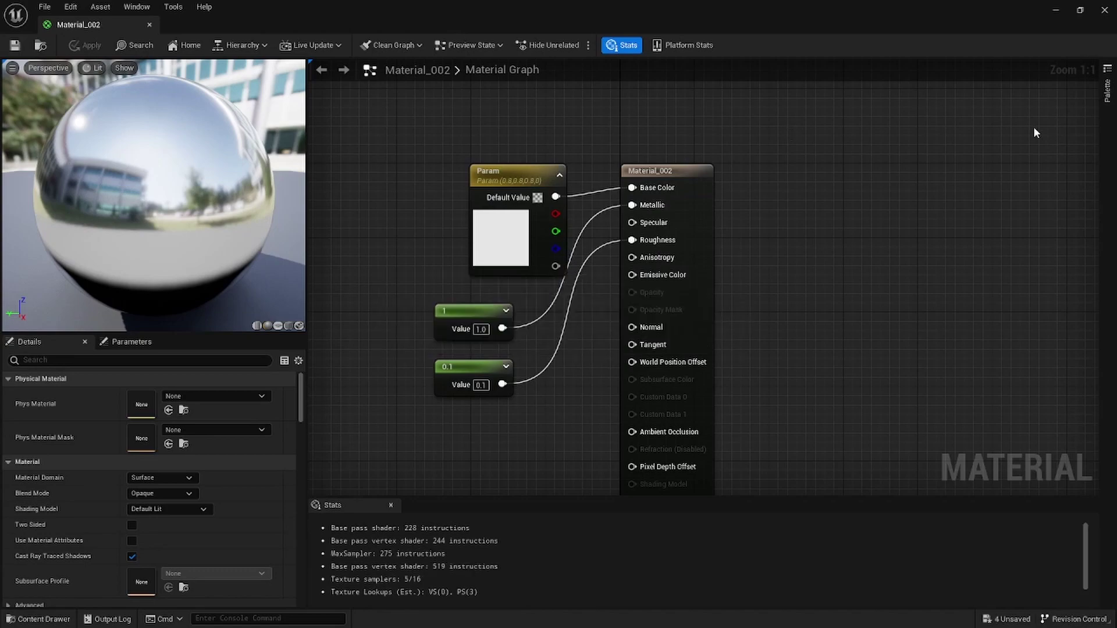
{"action": "left_click", "coordinate": [1056, 10]}
Create a subfolder named Animations inside the MetalMan folder and open it
{"action": "left_click", "coordinate": [39, 619]}
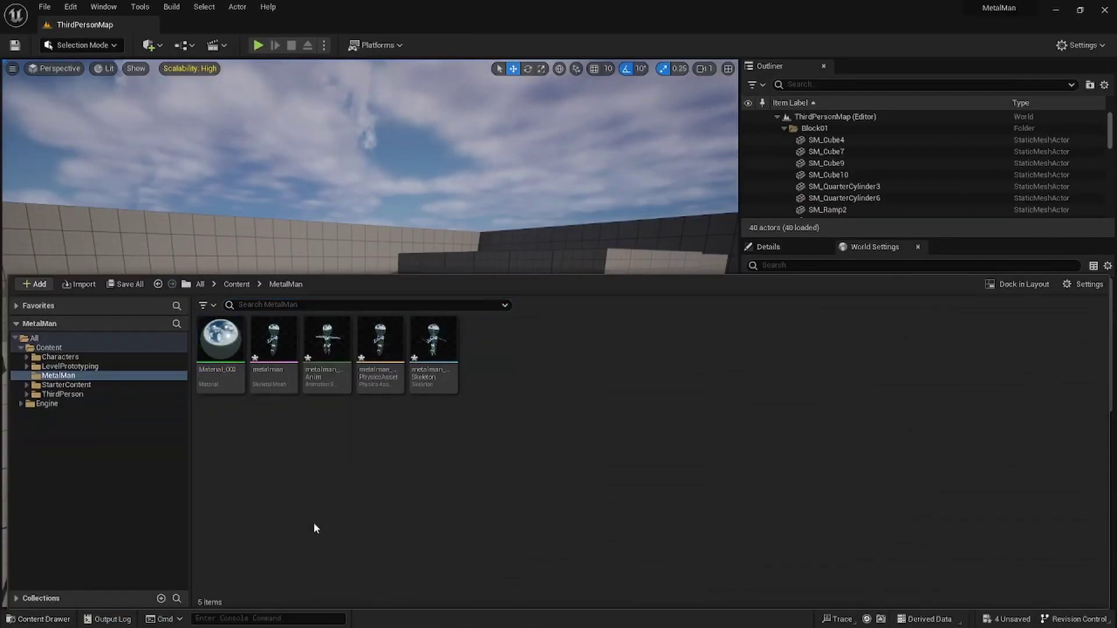
{"action": "right_click", "coordinate": [347, 419]}
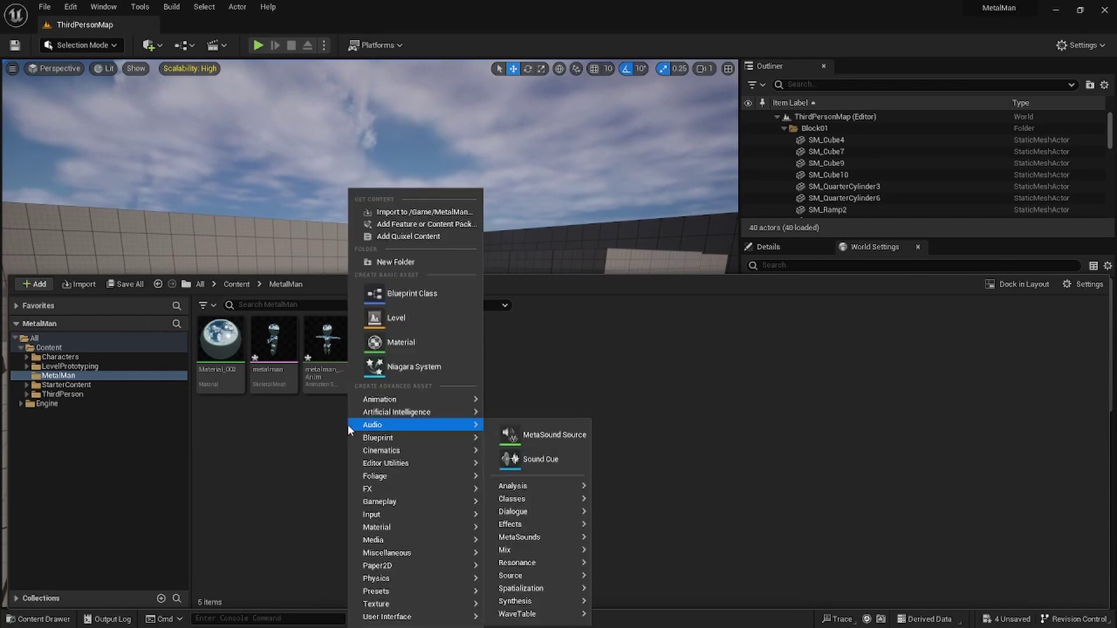
{"action": "left_click", "coordinate": [391, 263]}
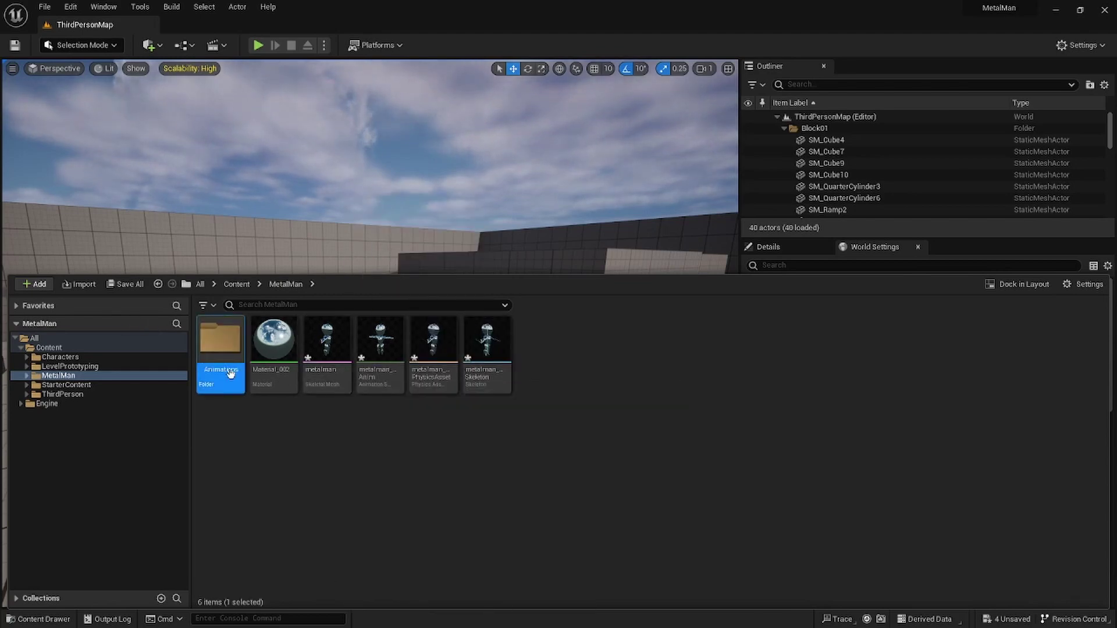
{"action": "double_click", "coordinate": [227, 352]}
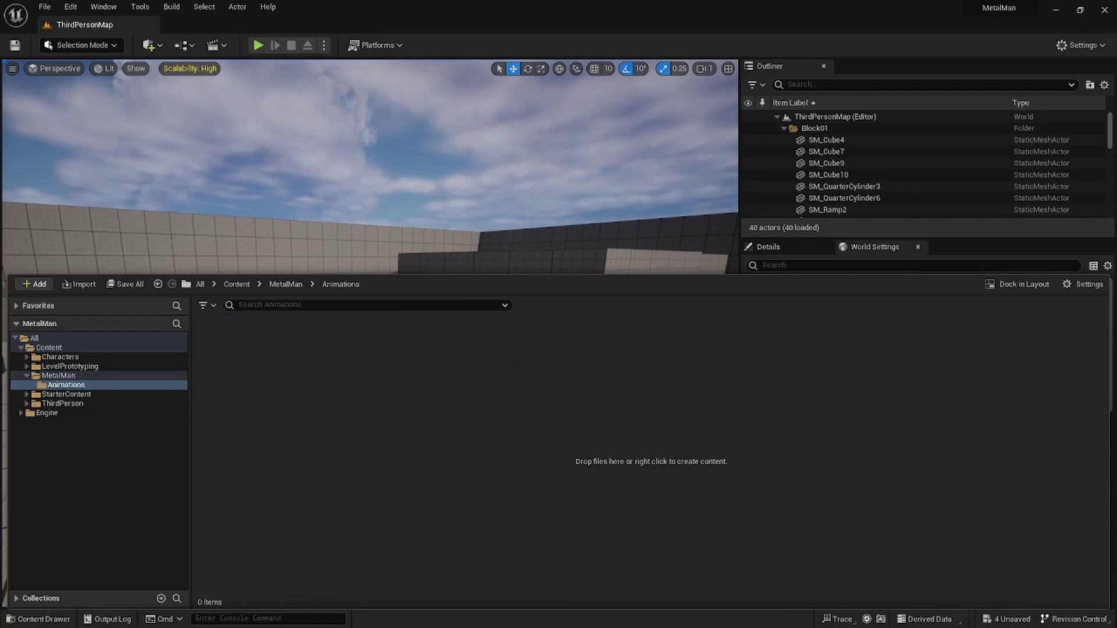
Import the Drunk Run Forward, Idle, Jumping and Walking FBX files into the Animations folder, all using metalman_Skeleton
{"action": "left_click_drag", "start_coordinate": [0, 192], "coordinate": [789, 137]}
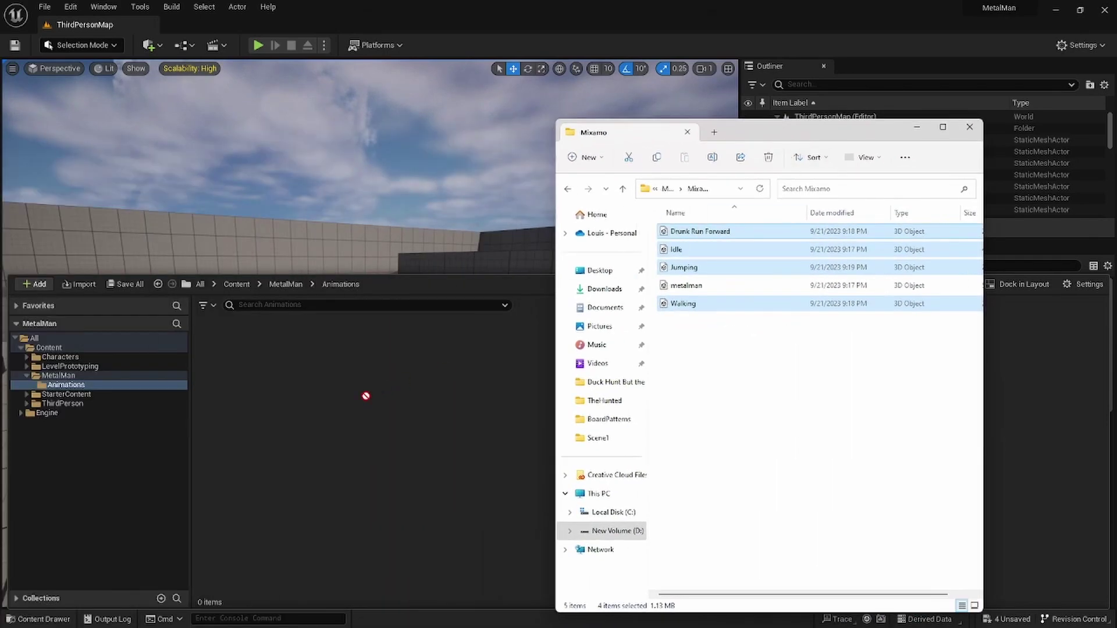
{"action": "left_click_drag", "start_coordinate": [363, 400], "coordinate": [362, 400]}
{"action": "left_click", "coordinate": [916, 129]}
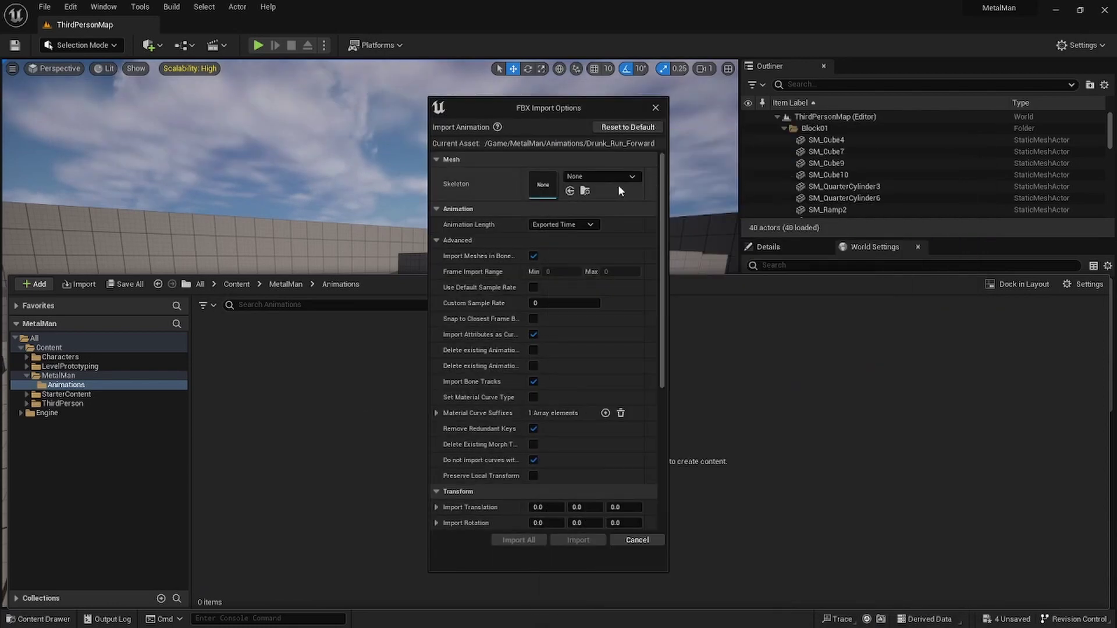
{"action": "left_click", "coordinate": [615, 177]}
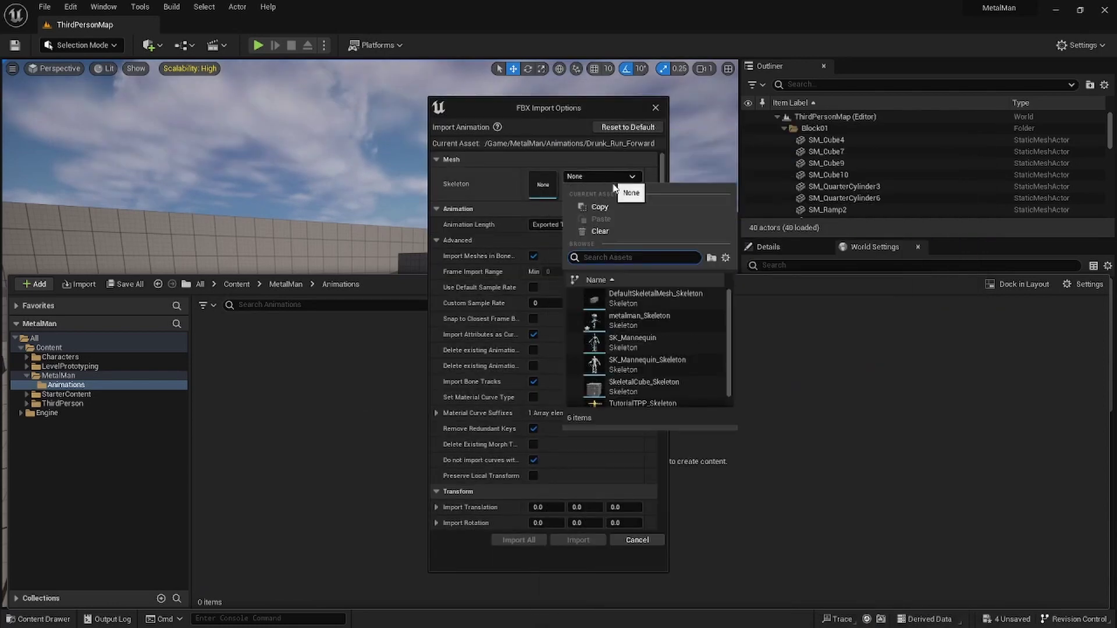
{"action": "left_click", "coordinate": [637, 319]}
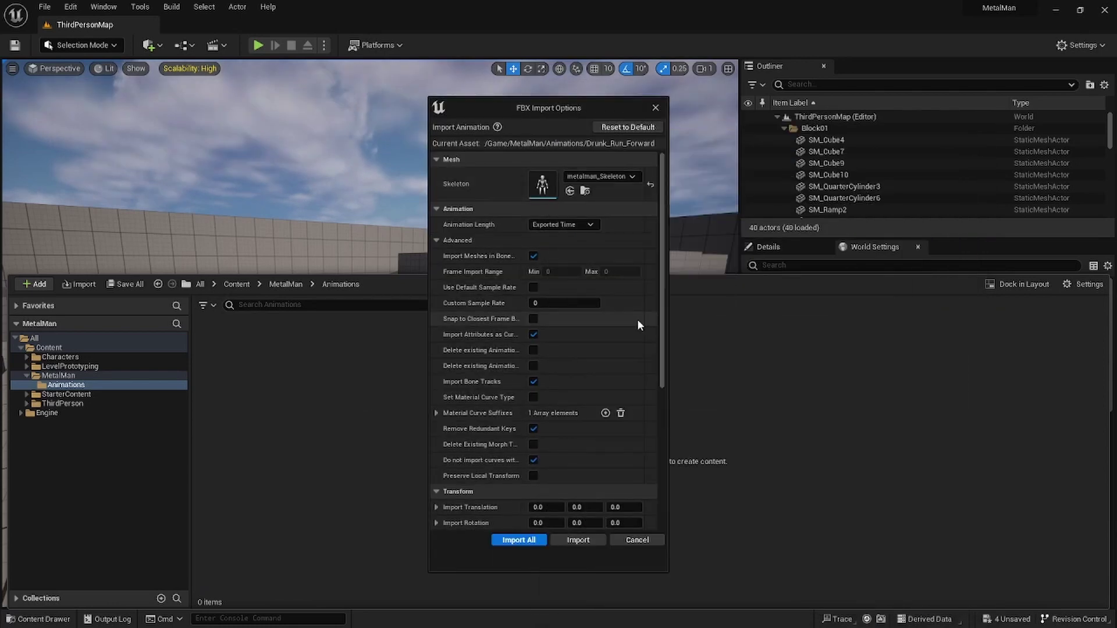
{"action": "left_click", "coordinate": [525, 541]}
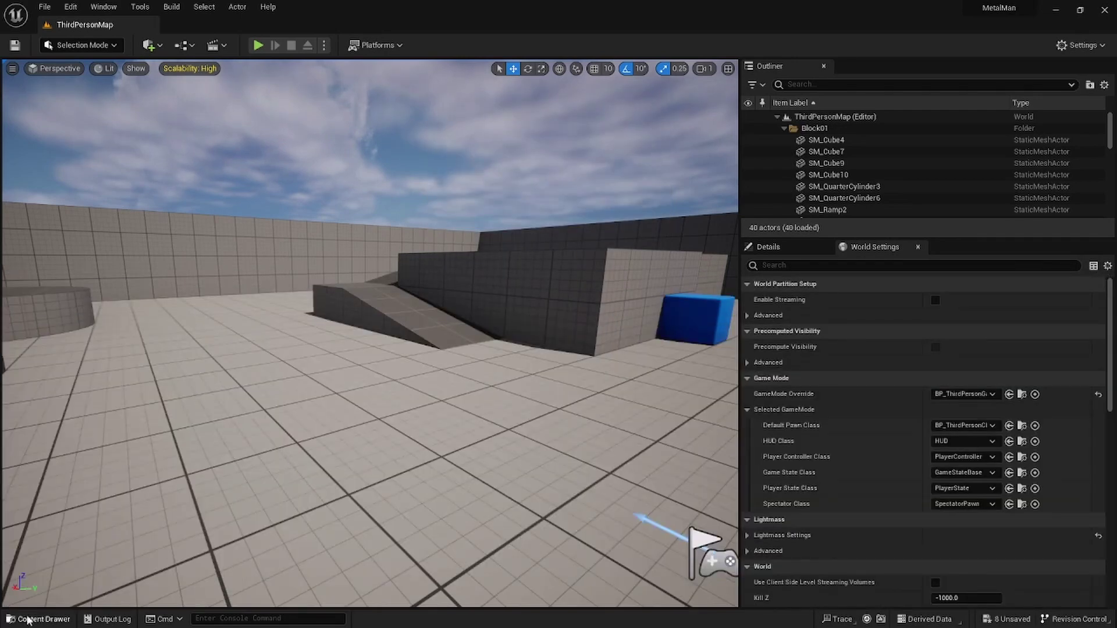
Preview the imported Drunk_Run_Forward animation on the character, then close it and return to the level editor
{"action": "left_click", "coordinate": [35, 619]}
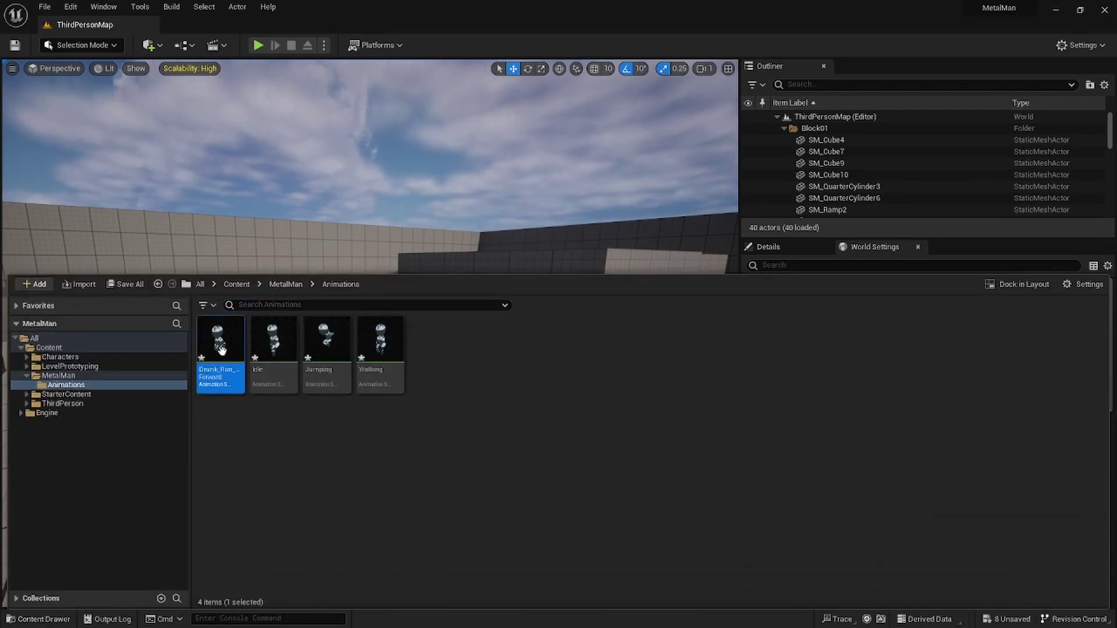
{"action": "double_click", "coordinate": [220, 347]}
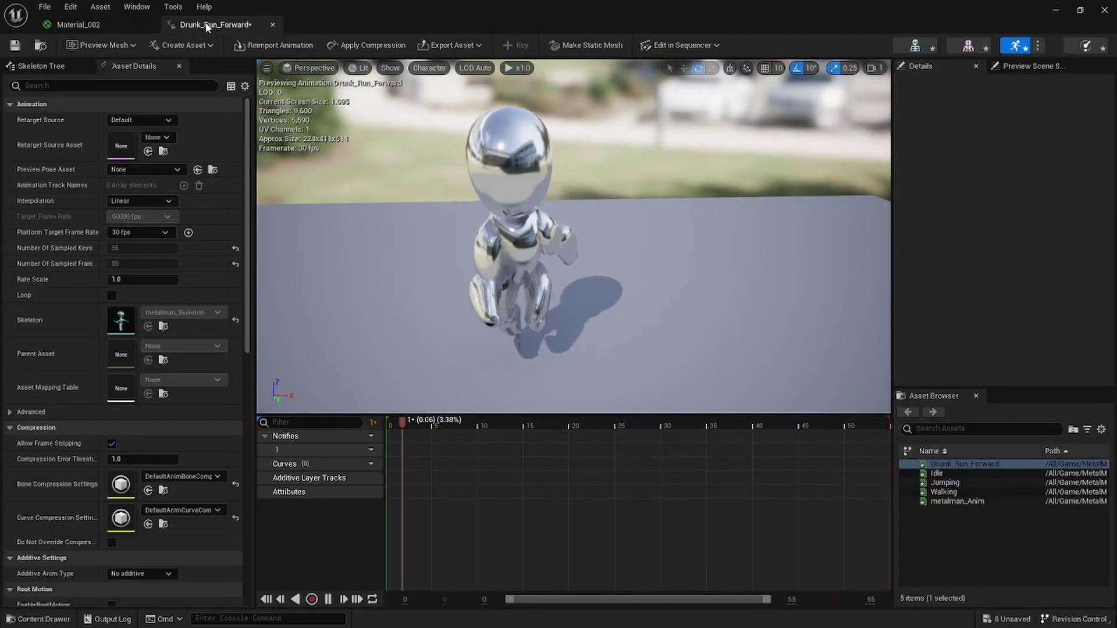
{"action": "left_click", "coordinate": [272, 25]}
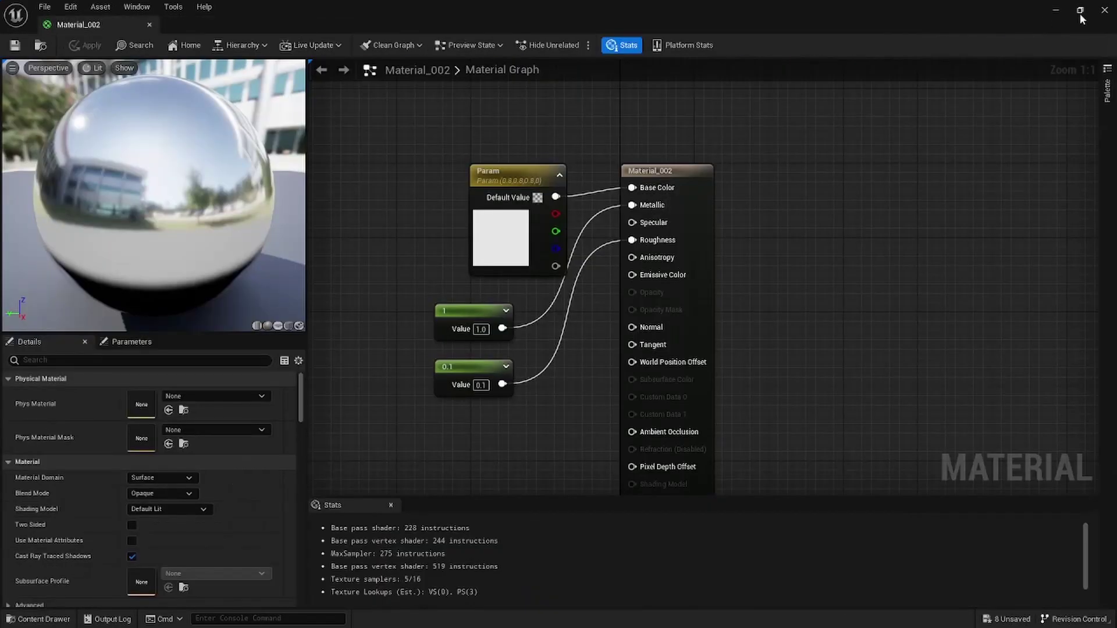
{"action": "left_click", "coordinate": [1057, 11]}
Save all unsaved MetalMan assets and animations in the project
{"action": "left_click", "coordinate": [37, 619]}
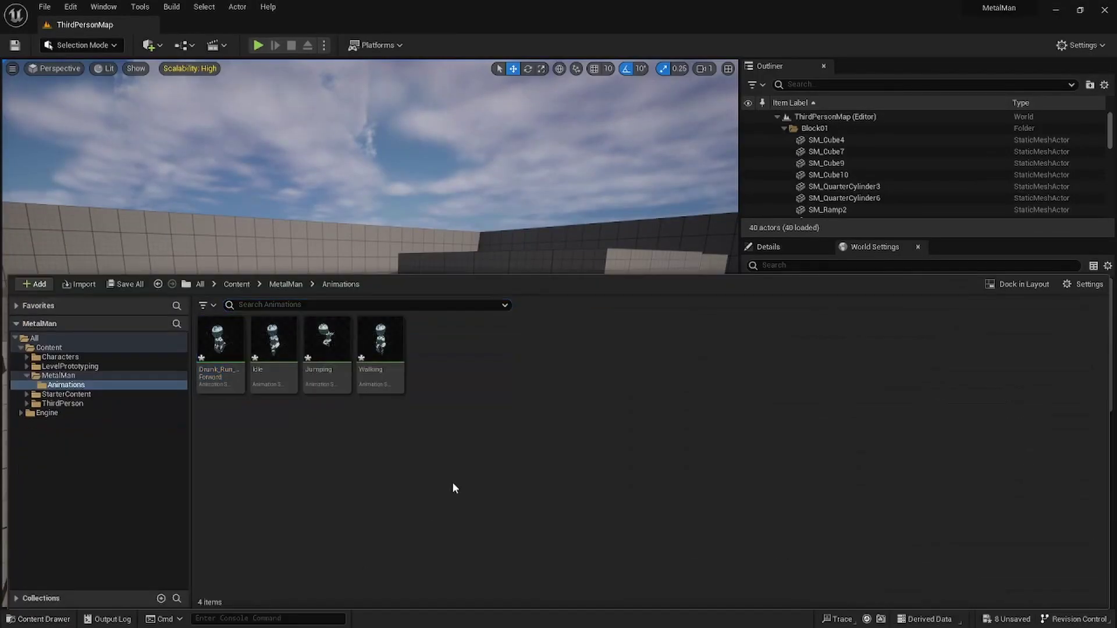
{"action": "left_click", "coordinate": [125, 284]}
{"action": "left_click", "coordinate": [646, 452]}
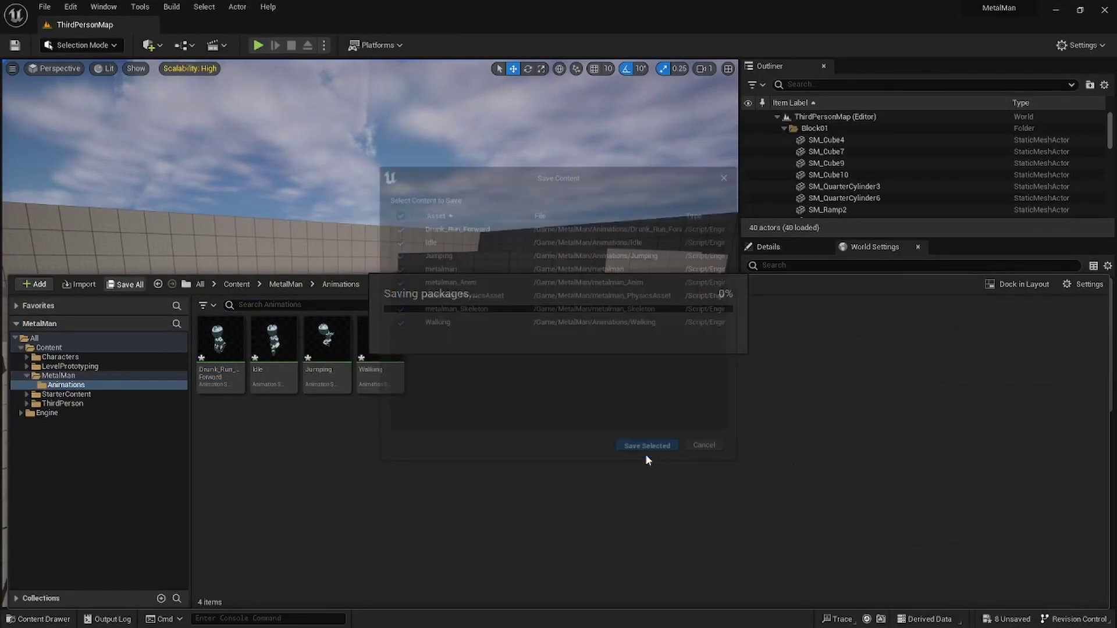
Open the Blueprints folder inside the ThirdPerson content folder
{"action": "left_click", "coordinate": [58, 375]}
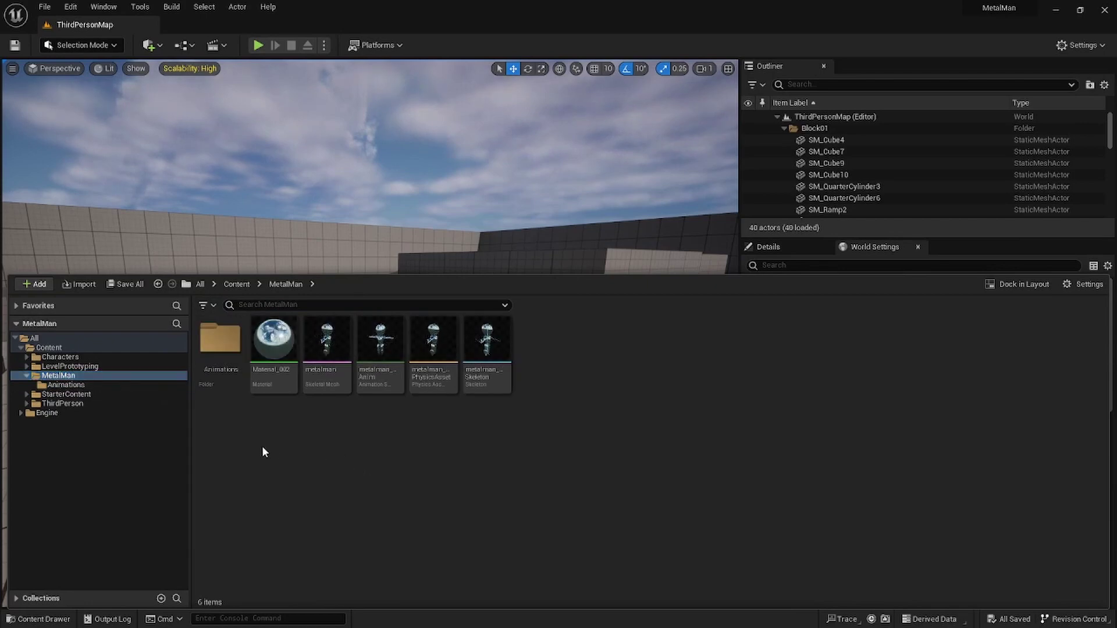
{"action": "left_click", "coordinate": [67, 404]}
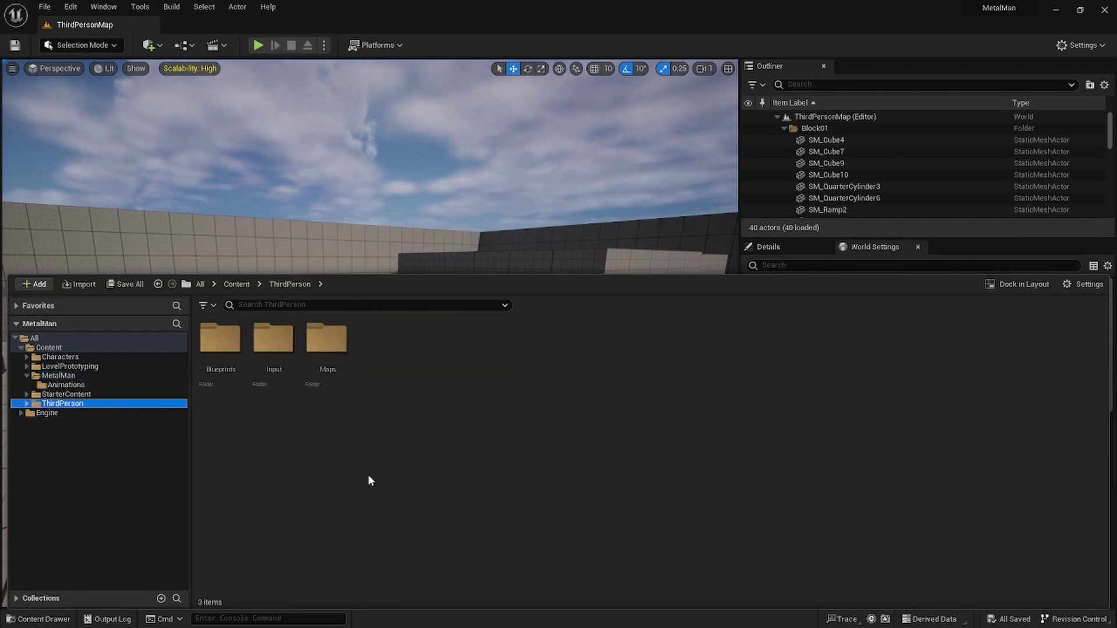
{"action": "double_click", "coordinate": [210, 366]}
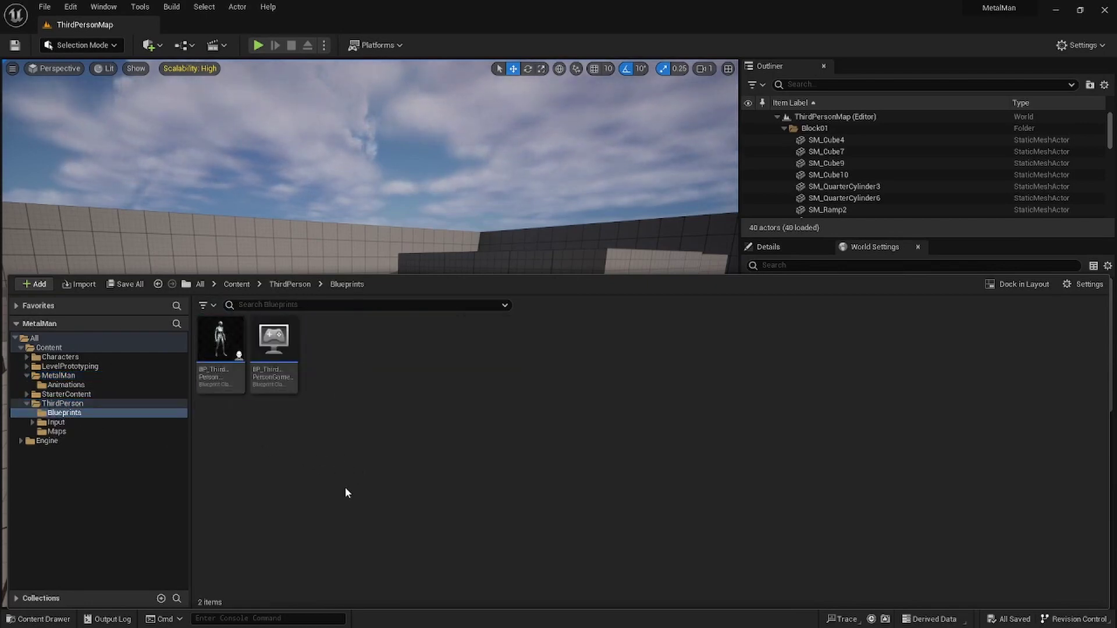
Duplicate the third-person character blueprint in the Blueprints folder and name the copy BP_MetalMan
{"action": "right_click", "coordinate": [227, 368]}
{"action": "left_click", "coordinate": [279, 136]}
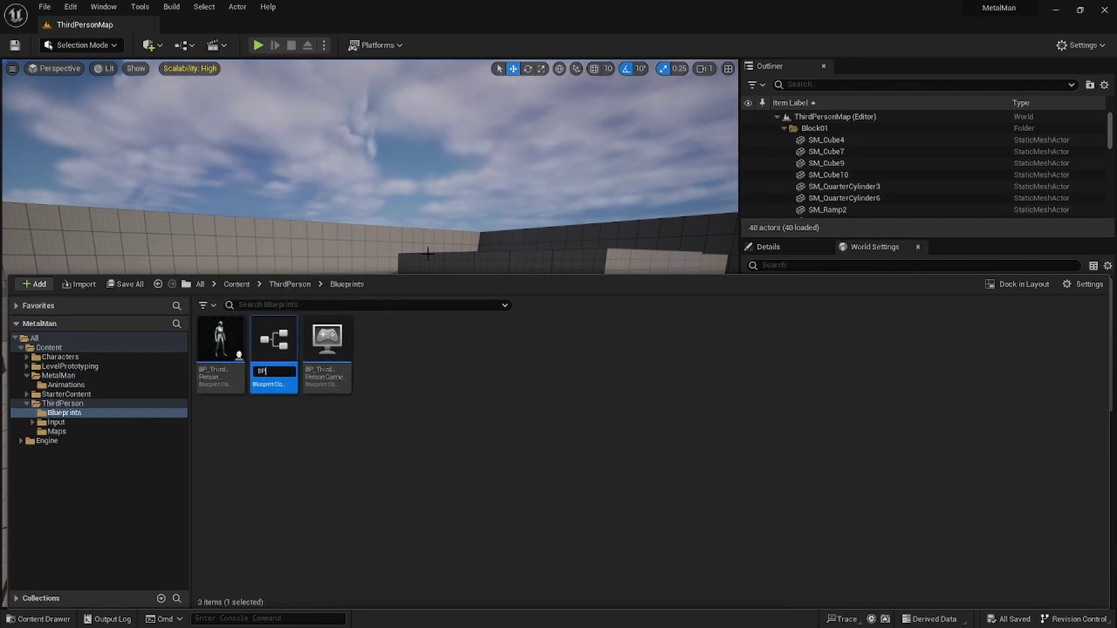
{"action": "type", "text": "BP_M"}
{"action": "key", "text": "BackSpace"}
{"action": "type", "text": "etalMan"}
{"action": "key", "text": "Return"}
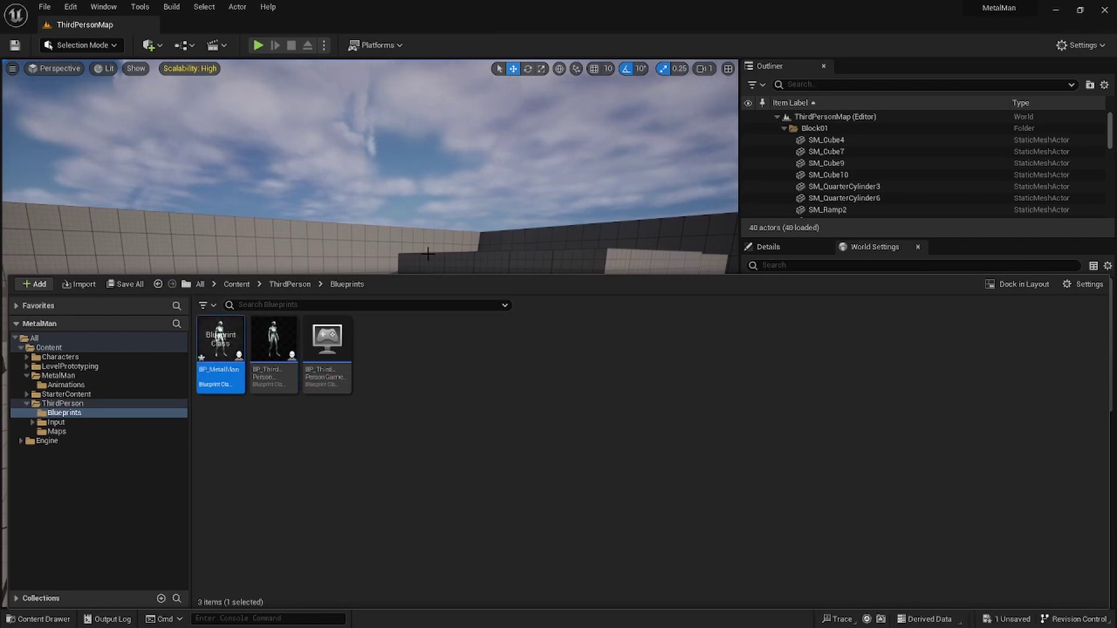
Open BP_MetalMan and assign the metalman skeletal mesh to its character mesh component
{"action": "double_click", "coordinate": [222, 354]}
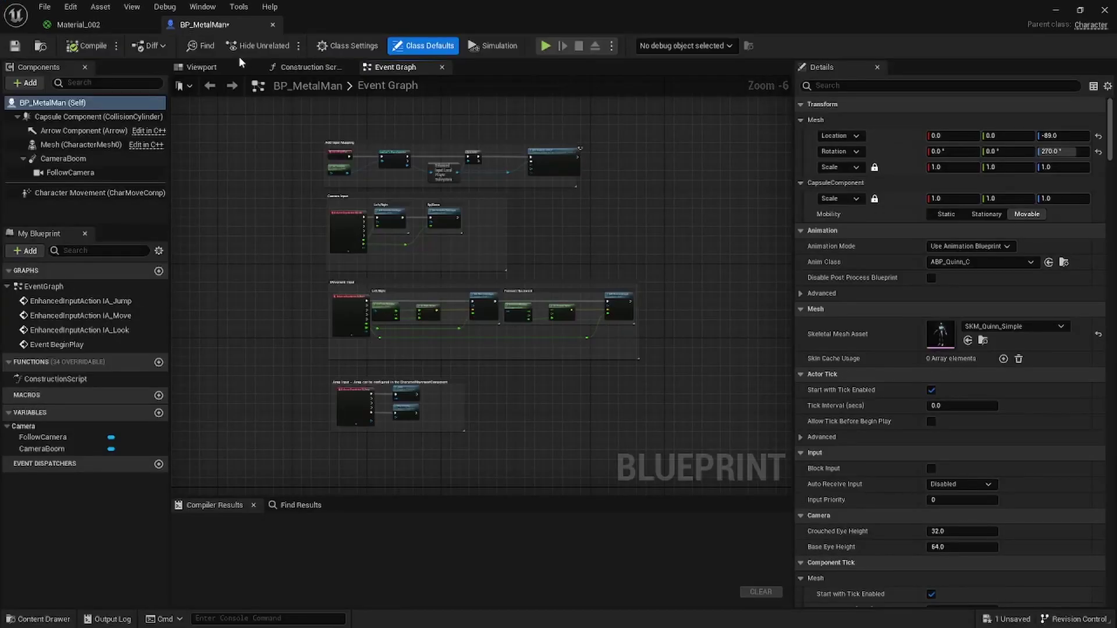
{"action": "left_click", "coordinate": [207, 68]}
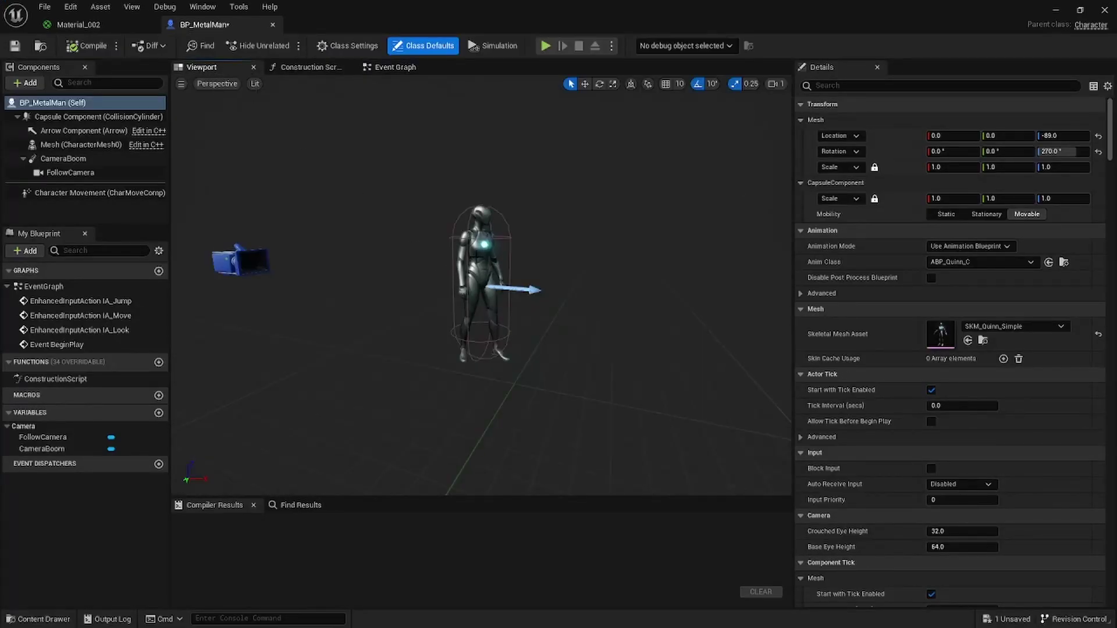
{"action": "left_click", "coordinate": [483, 267]}
{"action": "left_click", "coordinate": [987, 390]}
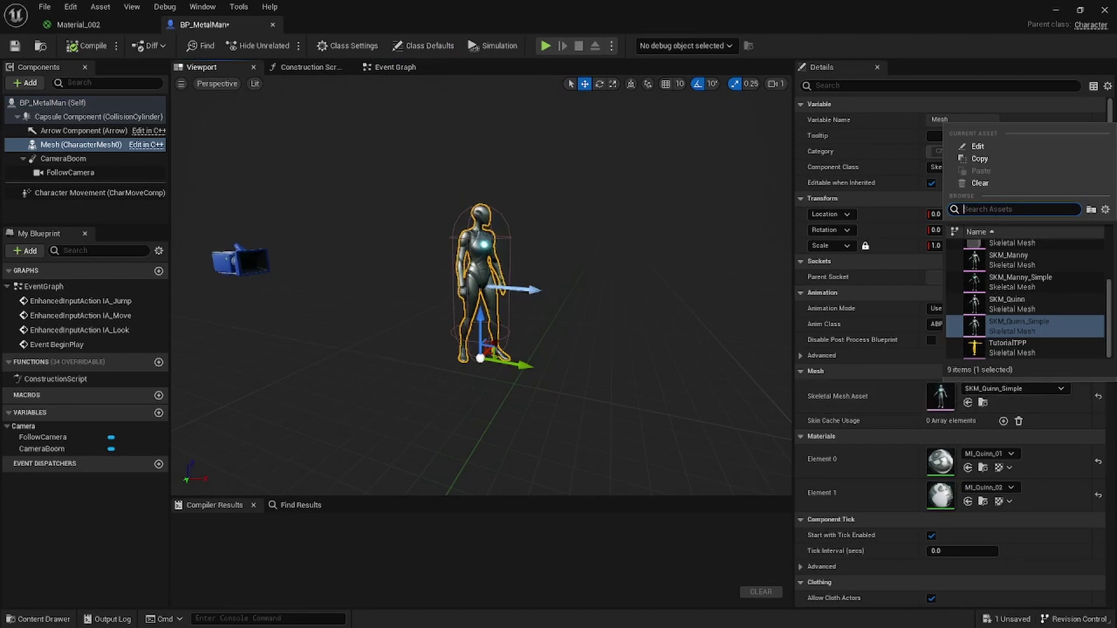
{"action": "type", "text": "metalma"}
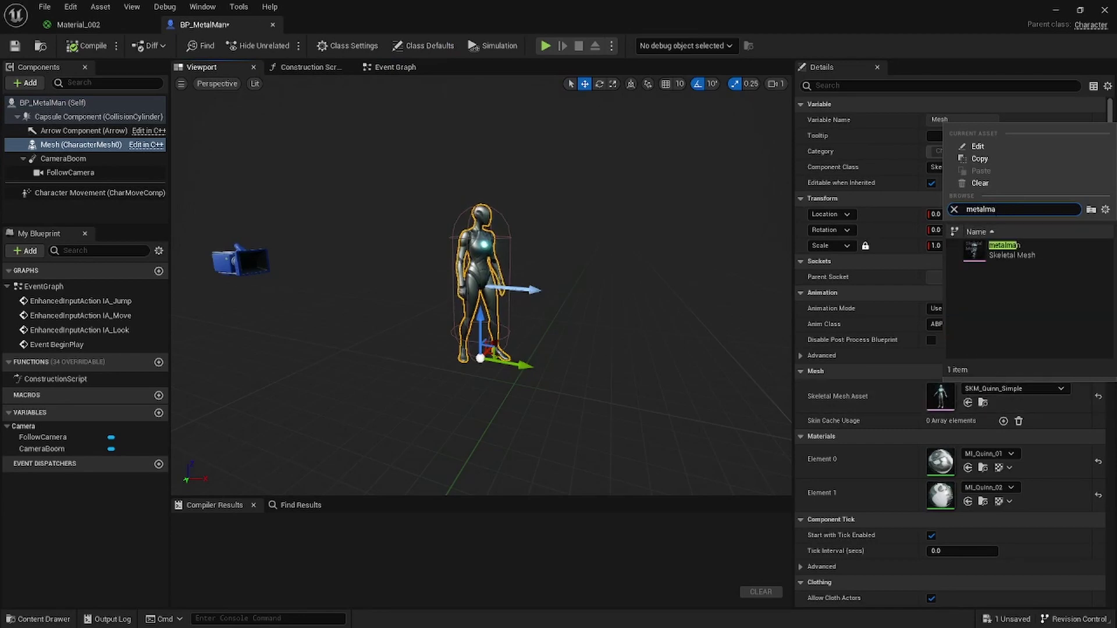
{"action": "left_click", "coordinate": [1010, 246]}
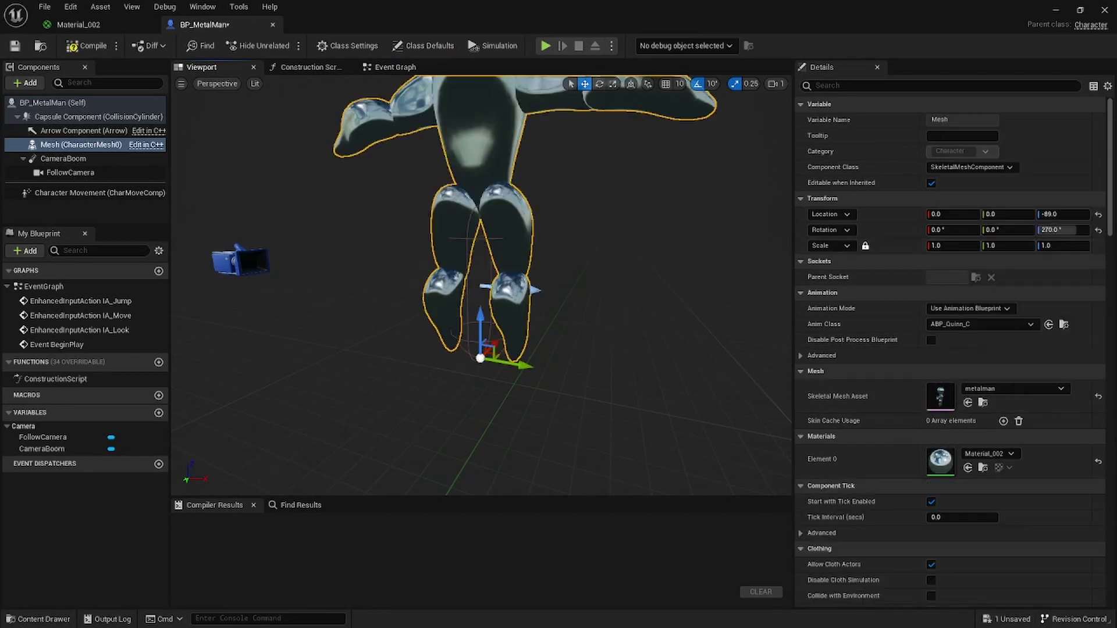
Reset the mesh component's location and rotation to defaults and set its scale to 0.3 on all axes
{"action": "right_click_drag", "start_coordinate": [482, 285], "coordinate": [407, 326]}
{"action": "scroll", "coordinate": [481, 285], "scroll_direction": "up", "scroll_amount": 3}
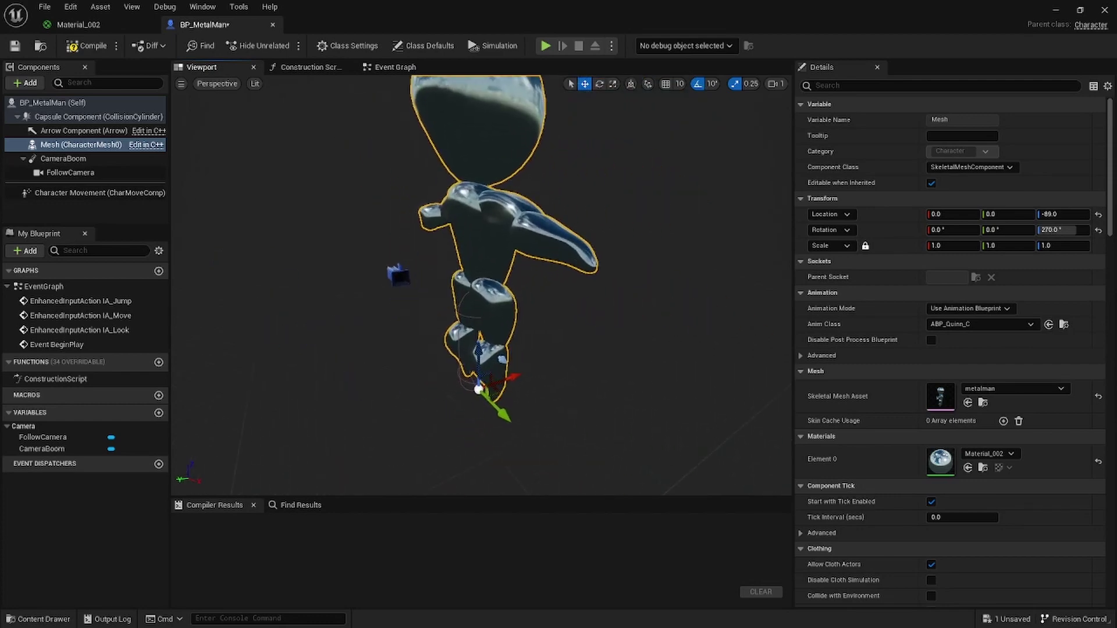
{"action": "left_click", "coordinate": [1098, 214]}
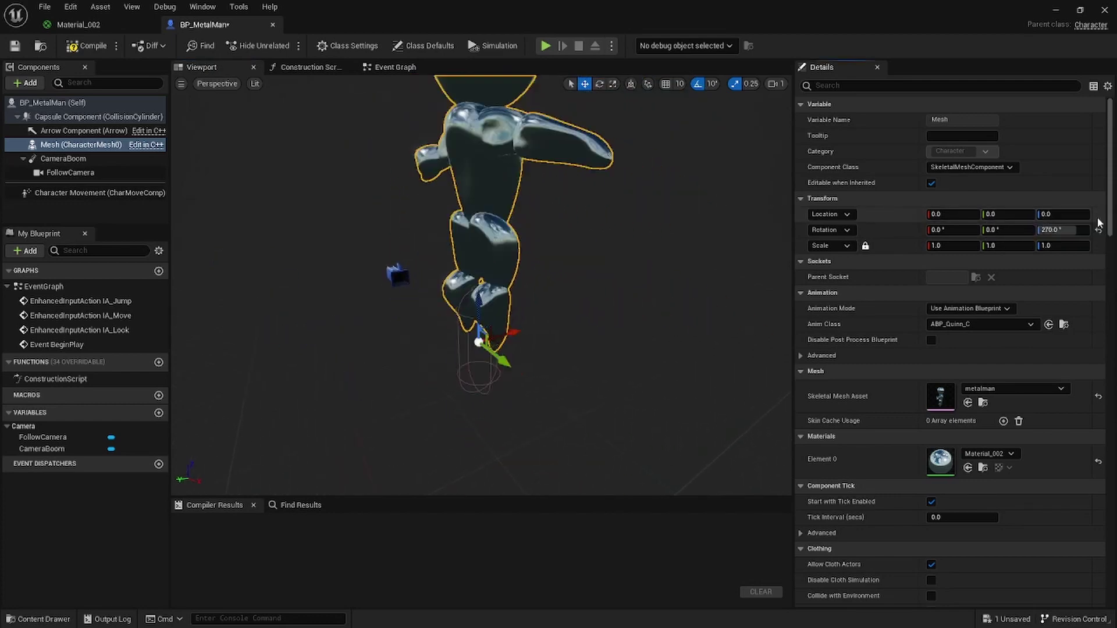
{"action": "left_click", "coordinate": [1098, 231]}
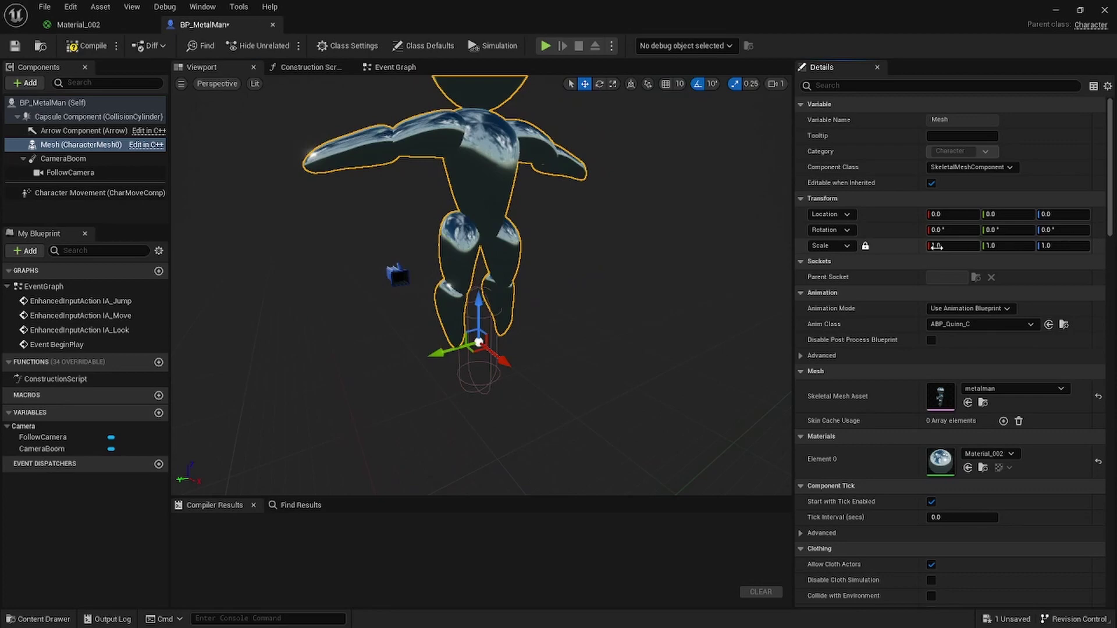
{"action": "type", "text": "0.3"}
{"action": "key", "text": "Return"}
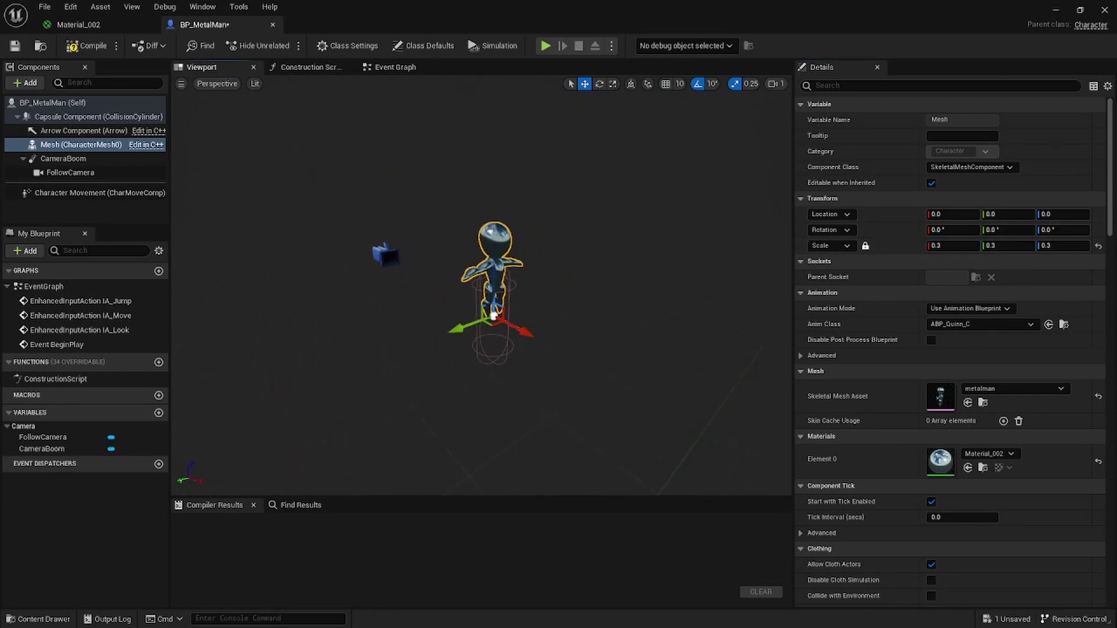
Lower the mesh inside the capsule to about Z -86.7, then compile and save BP_MetalMan
{"action": "right_click_drag", "start_coordinate": [481, 285], "coordinate": [582, 250]}
{"action": "left_click_drag", "start_coordinate": [413, 260], "coordinate": [436, 379]}
{"action": "left_click", "coordinate": [86, 46]}
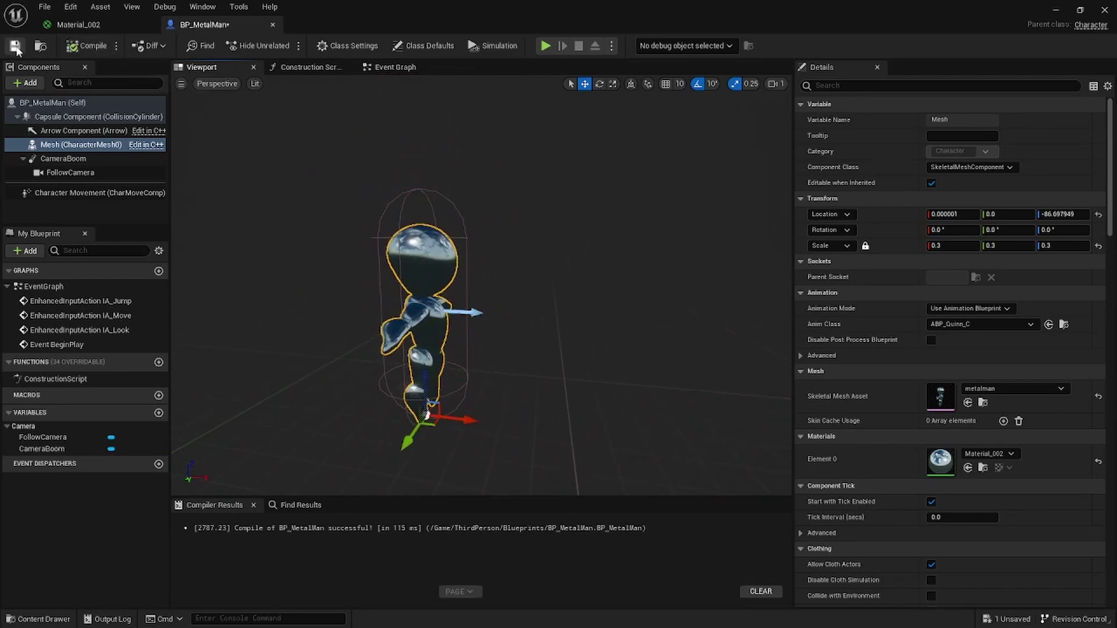
Set the level's Default Pawn Class to BP_MetalMan and play-test the level briefly
{"action": "left_click_drag", "start_coordinate": [540, 3], "coordinate": [529, 36]}
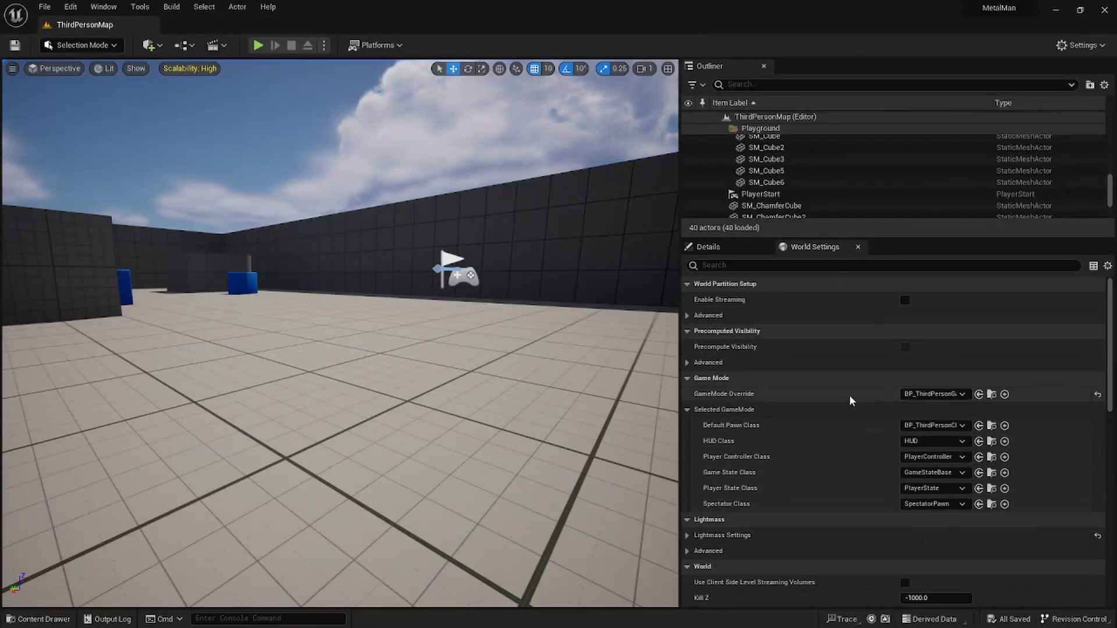
{"action": "left_click", "coordinate": [933, 425]}
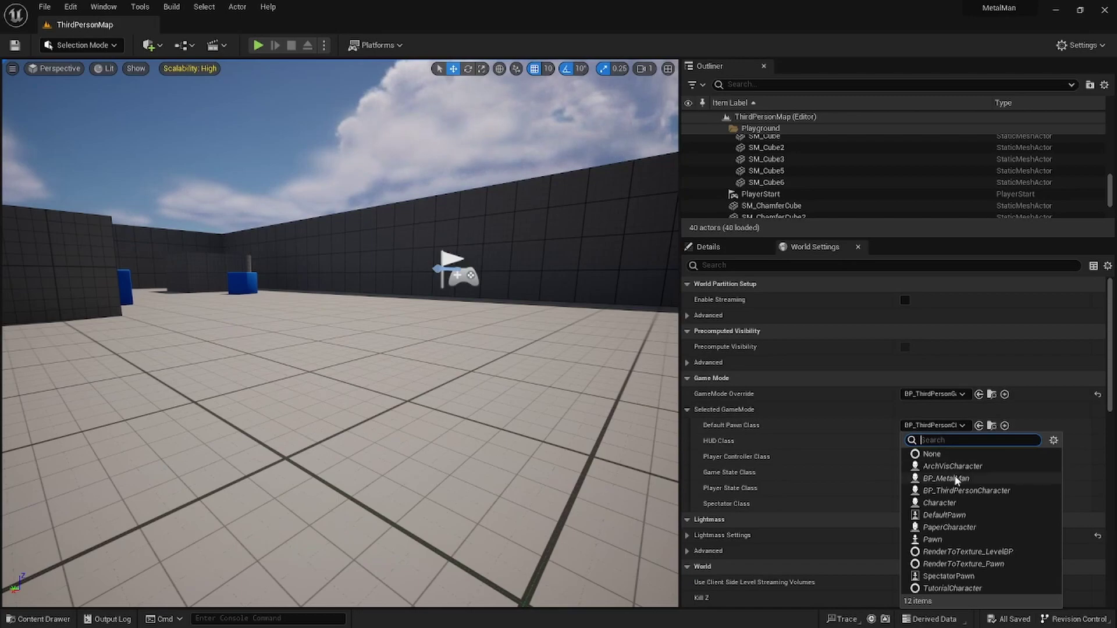
{"action": "left_click", "coordinate": [946, 478]}
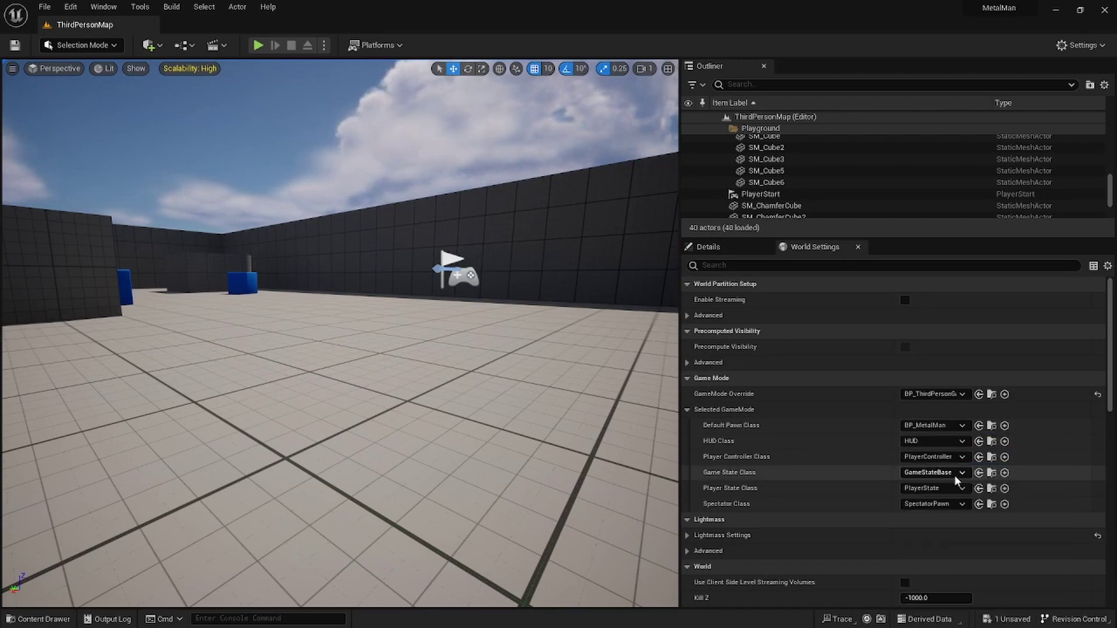
{"action": "left_click", "coordinate": [258, 46]}
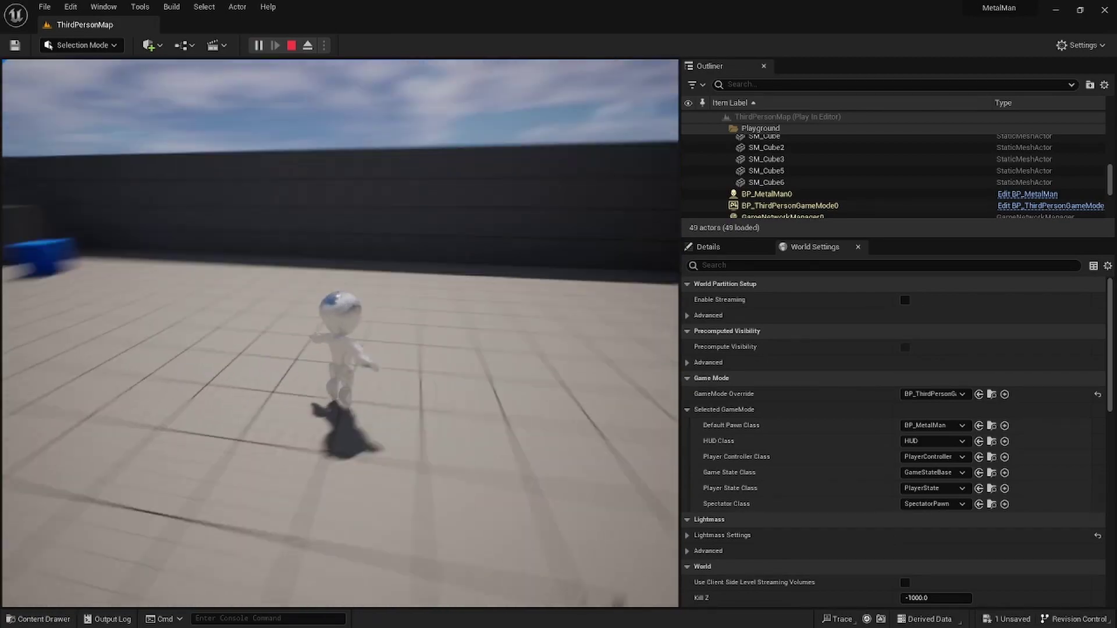
{"action": "key", "text": "Escape"}
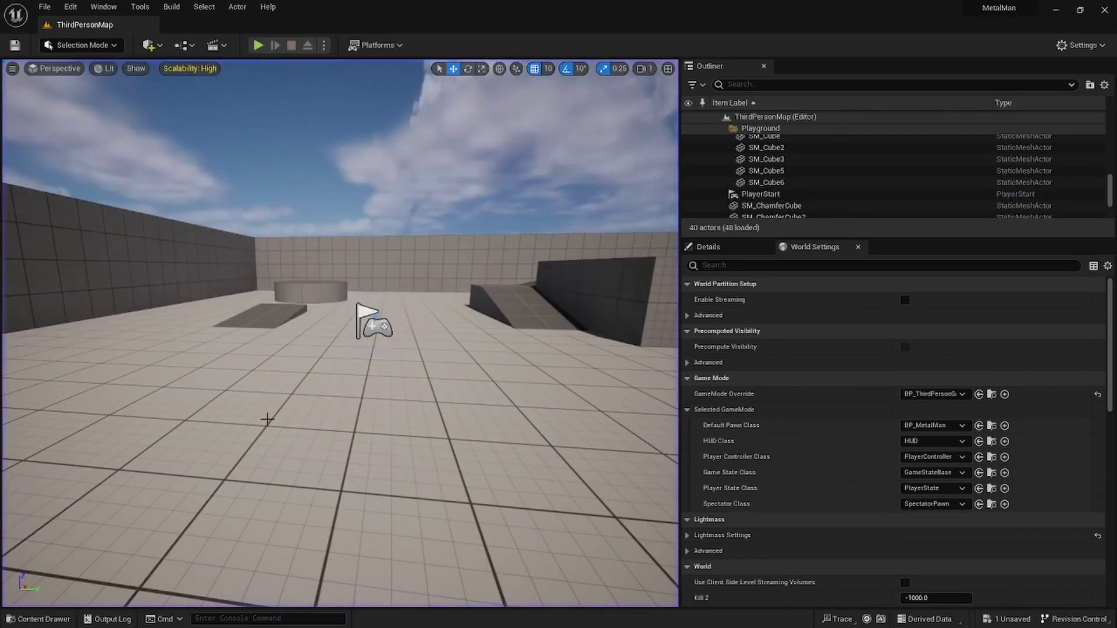
Create an Anim Blueprint named ABP_MetalMan from the metalman skeletal mesh in the MetalMan folder
{"action": "left_click", "coordinate": [43, 619]}
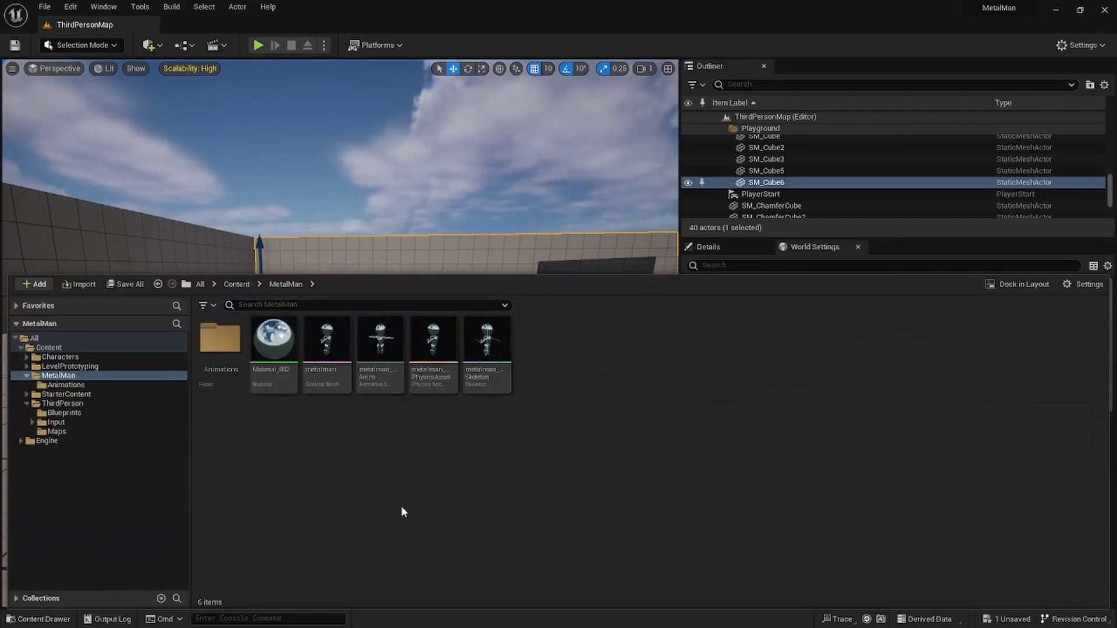
{"action": "right_click", "coordinate": [321, 347]}
{"action": "mouse_move", "coordinate": [381, 271]}
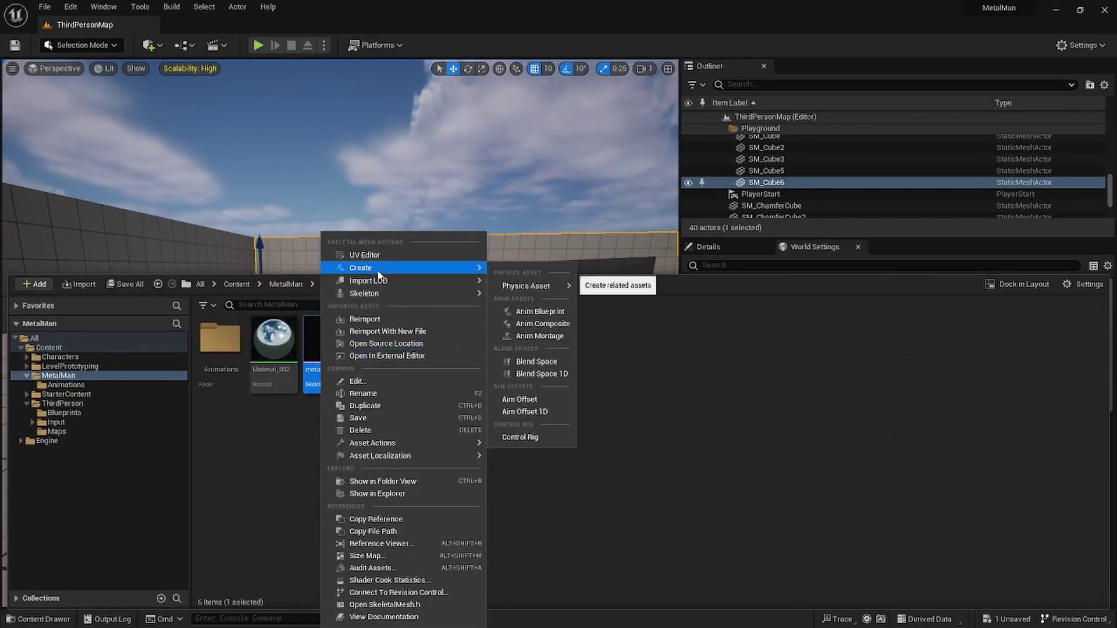
{"action": "left_click", "coordinate": [540, 312]}
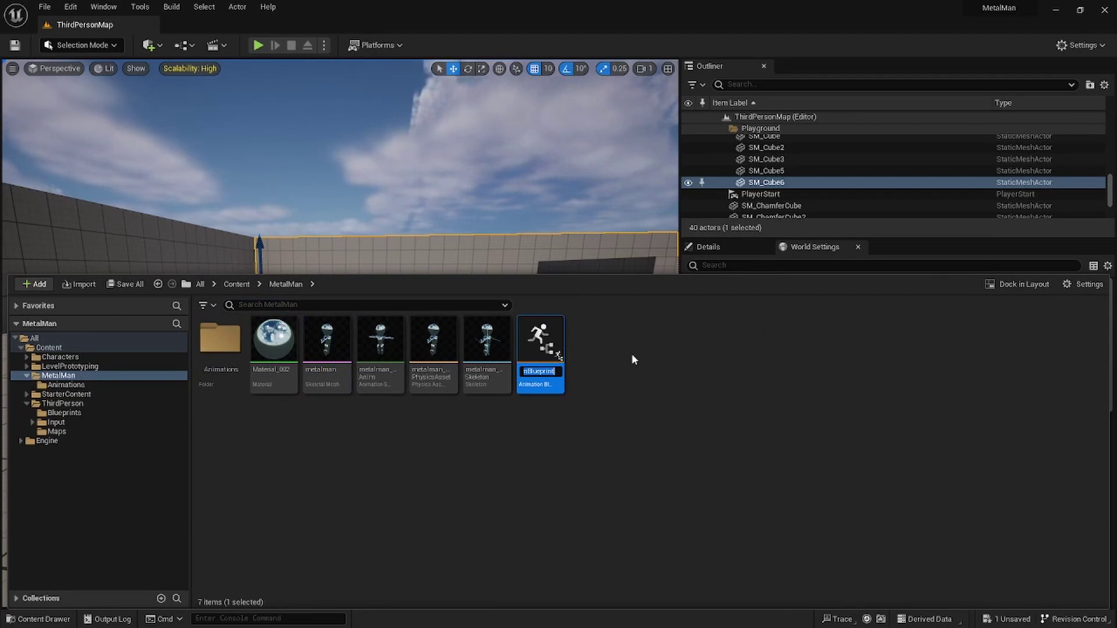
{"action": "type", "text": "ABP_"}
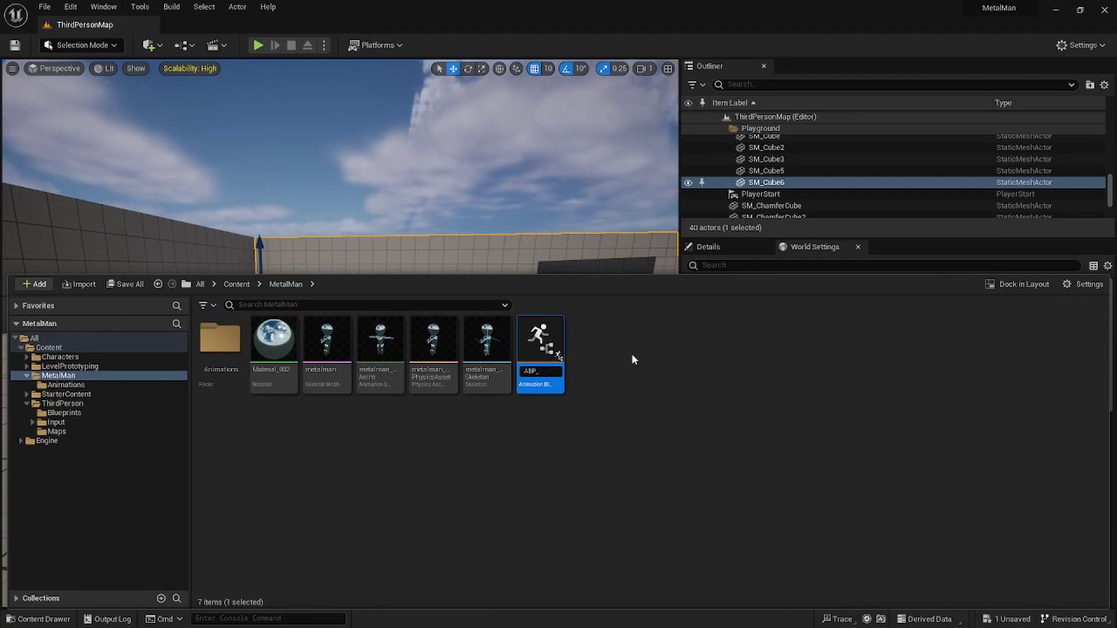
{"action": "type", "text": "MetalMan"}
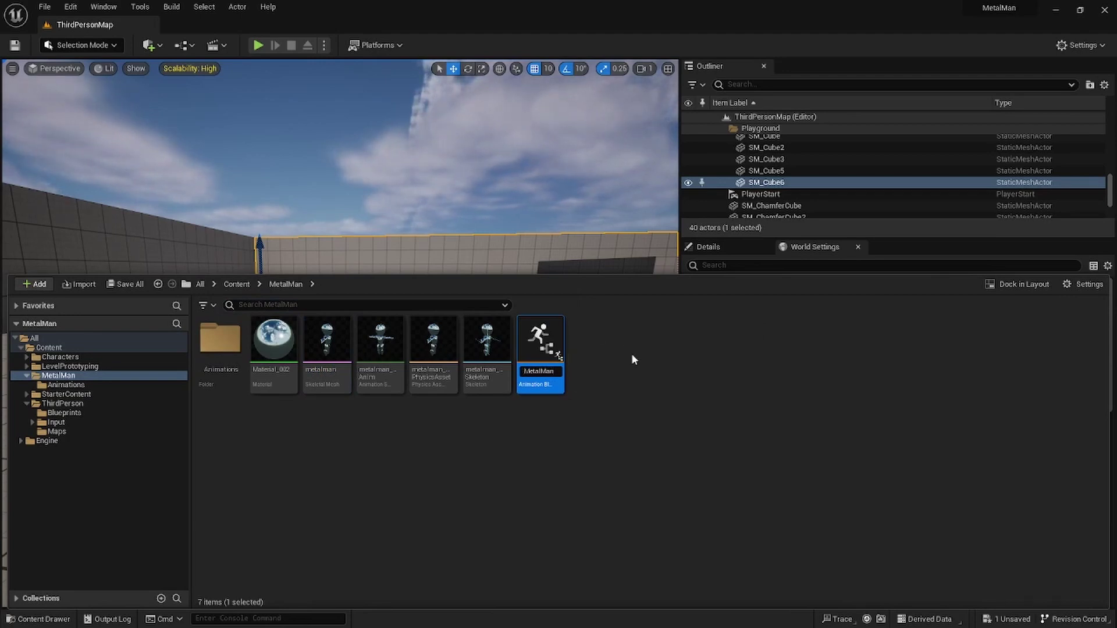
{"action": "key", "text": "Return"}
{"action": "left_click", "coordinate": [592, 415]}
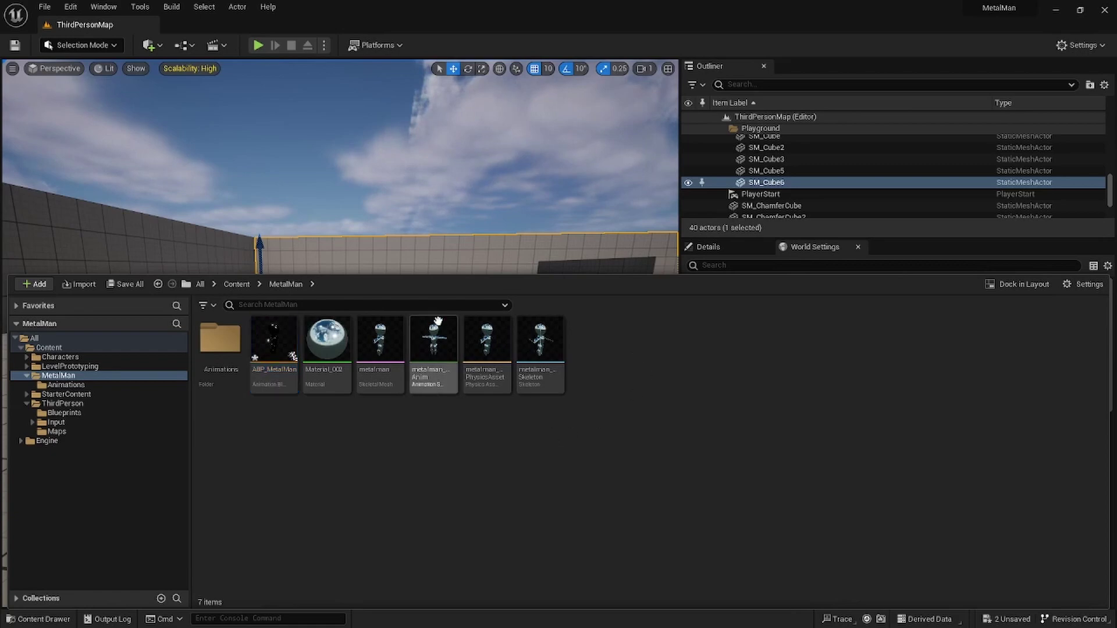
Create a Blend Space named BS_MetalMan from the metalman skeletal mesh
{"action": "right_click", "coordinate": [367, 346]}
{"action": "mouse_move", "coordinate": [442, 267]}
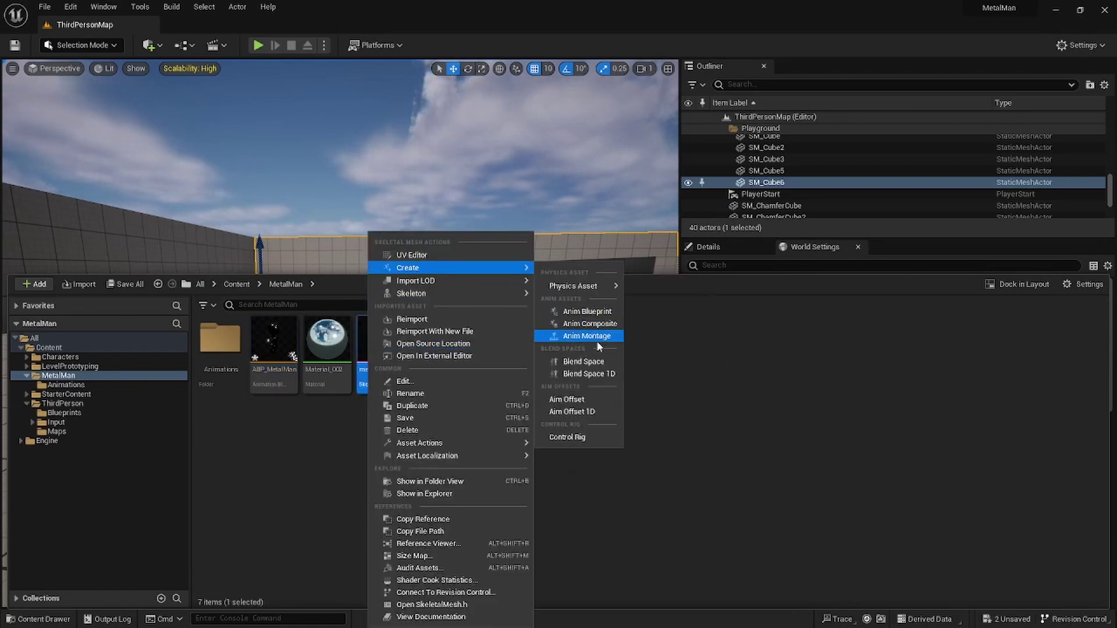
{"action": "left_click", "coordinate": [589, 361]}
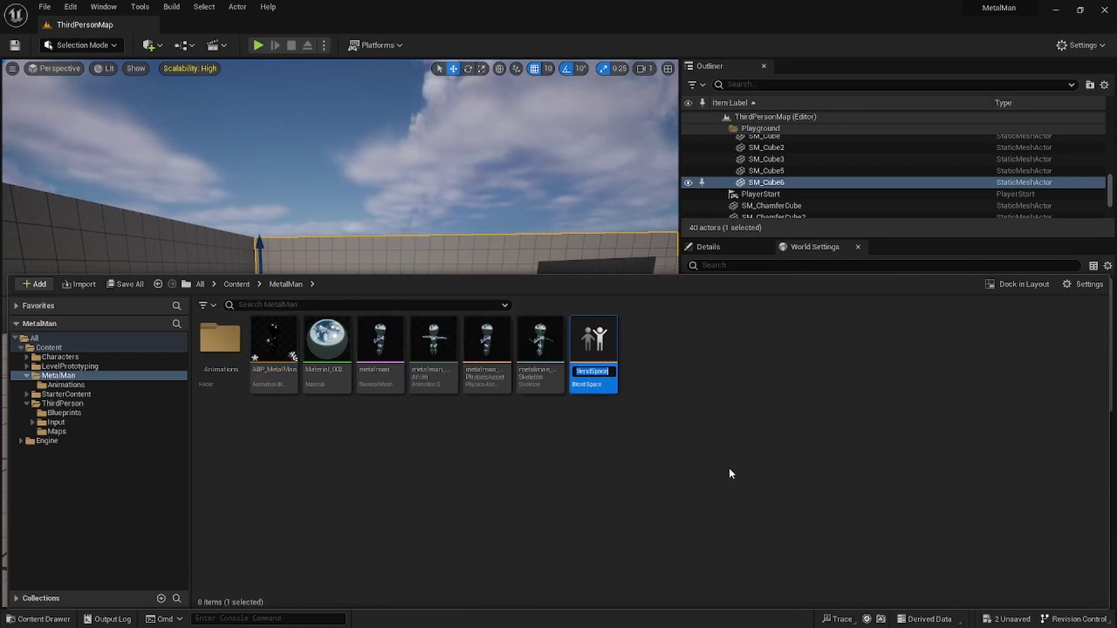
{"action": "type", "text": "BS"}
{"action": "type", "text": "_MetalMan"}
{"action": "key", "text": "Return"}
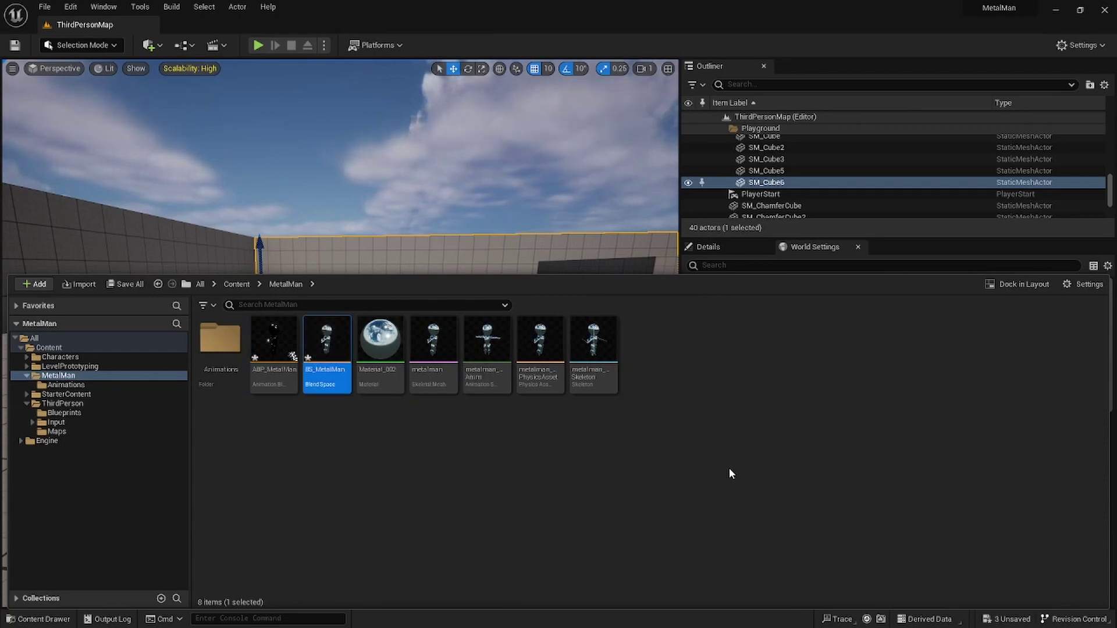
{"action": "left_click", "coordinate": [724, 464]}
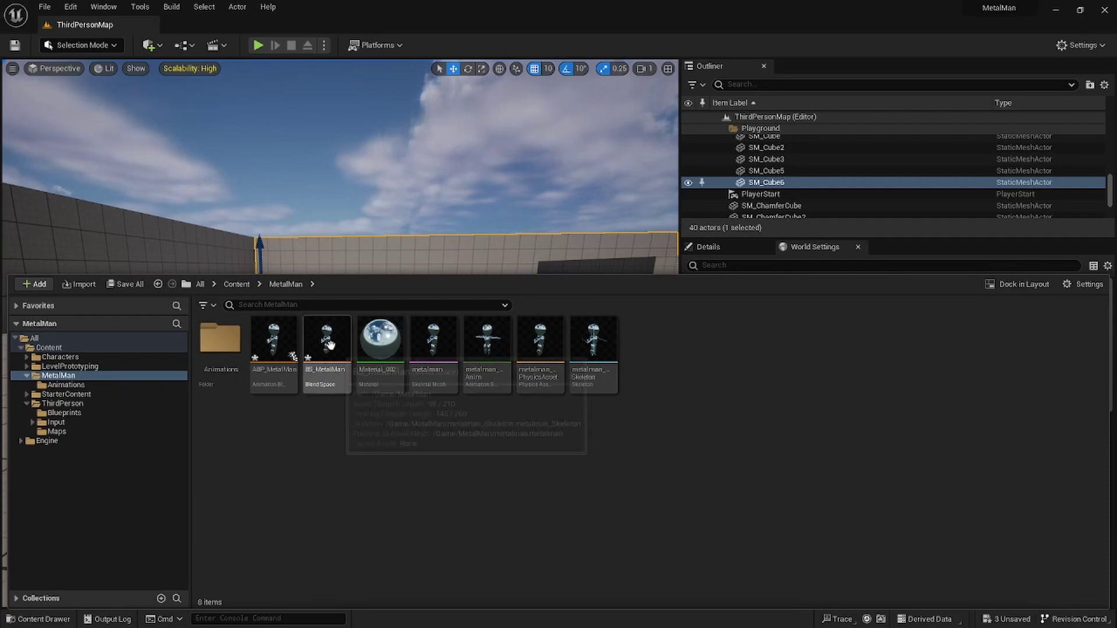
Open BS_MetalMan, name its horizontal axis Direction, and set that axis's range from -180 to 180
{"action": "key", "text": "ctrl+space"}
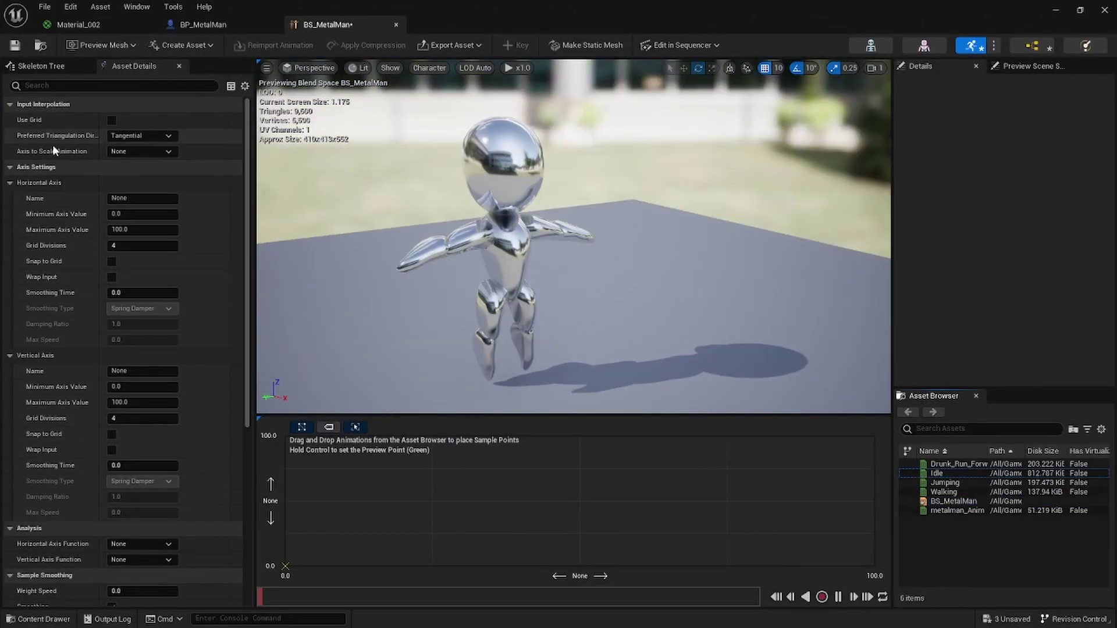
{"action": "left_click", "coordinate": [142, 198]}
{"action": "key", "text": "ctrl+a"}
{"action": "type", "text": "Direction"}
{"action": "key", "text": "Return"}
{"action": "left_click", "coordinate": [140, 214]}
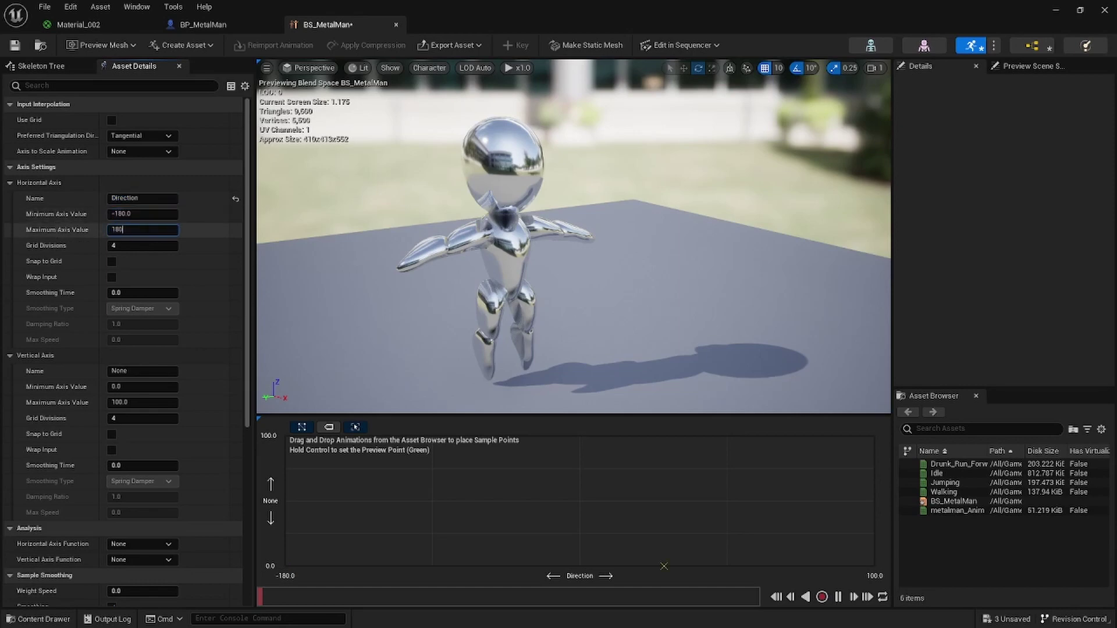
{"action": "key", "text": "Return"}
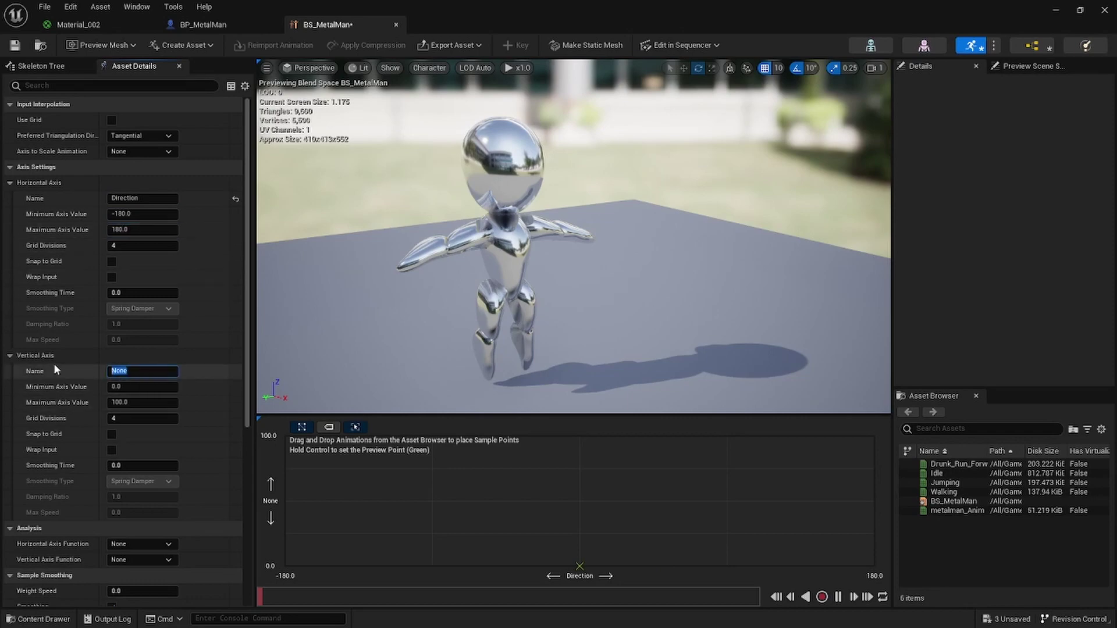
Name the vertical axis Speed and set its maximum value to 600
{"action": "type", "text": "Speed"}
{"action": "key", "text": "Return"}
{"action": "left_click", "coordinate": [127, 395]}
{"action": "type", "text": "500"}
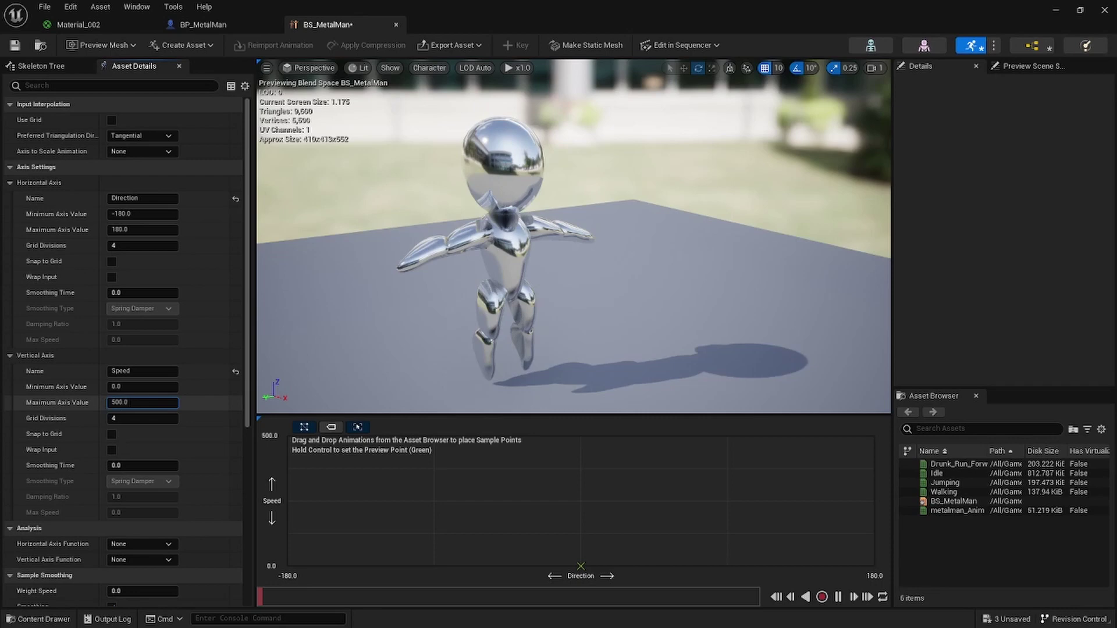
{"action": "key", "text": "Return"}
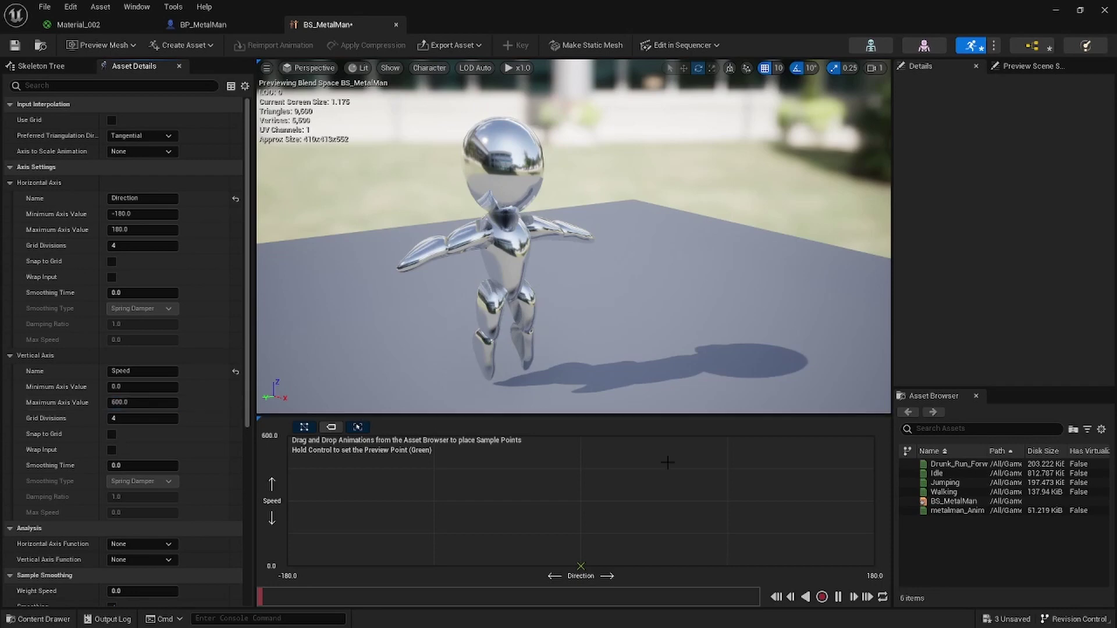
Place the Idle animation as a sample point at Direction 0 and Speed 0 in the blend space graph
{"action": "left_click", "coordinate": [943, 550]}
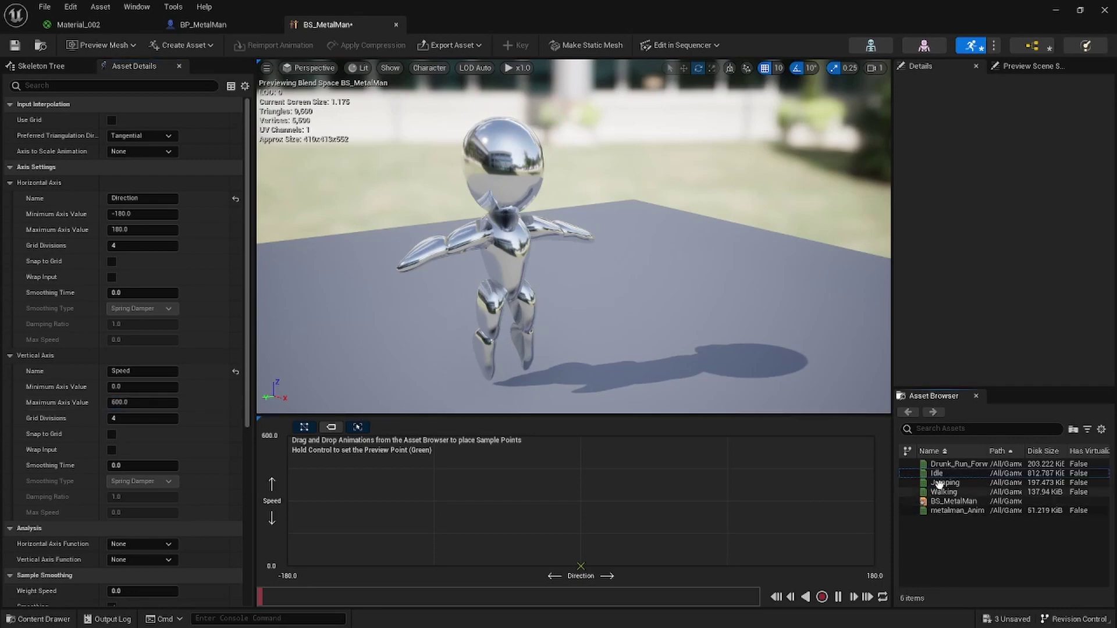
{"action": "left_click_drag", "start_coordinate": [938, 473], "coordinate": [576, 562]}
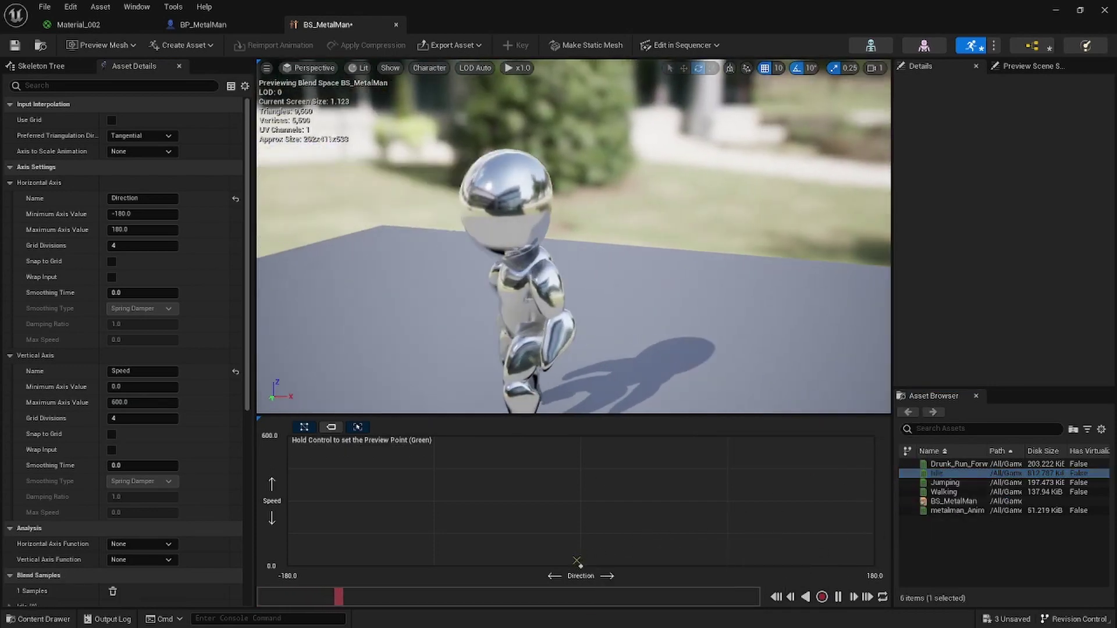
{"action": "left_click", "coordinate": [995, 553]}
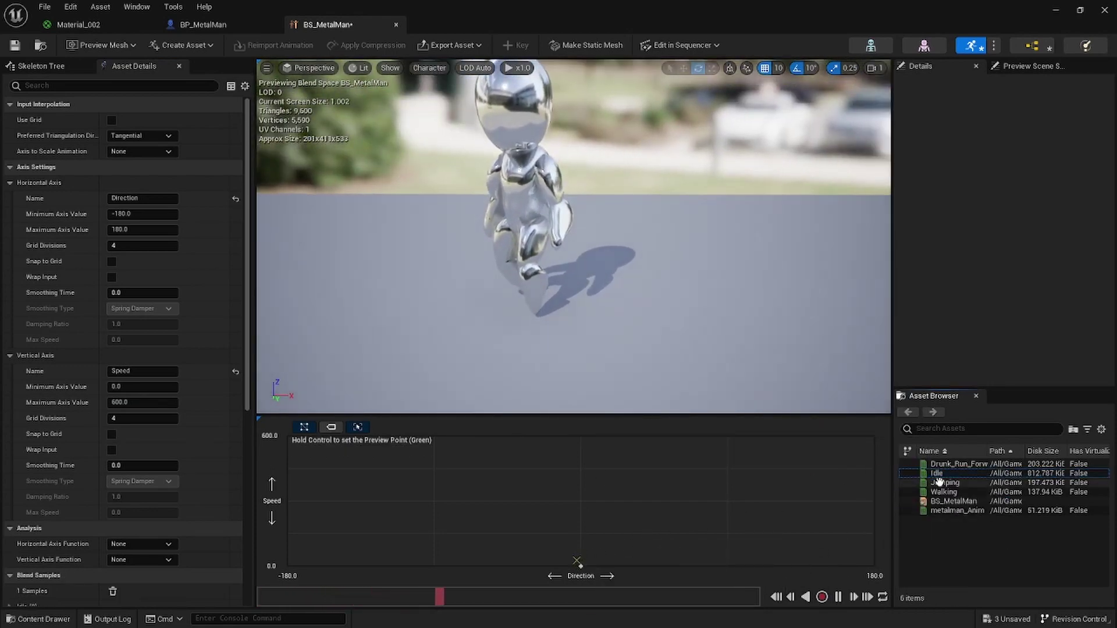
Add Walking at Direction 0, Speed about 150 and the drunk run animation at Direction 0, Speed 600, and save and close the blend space
{"action": "left_click_drag", "start_coordinate": [944, 493], "coordinate": [581, 532]}
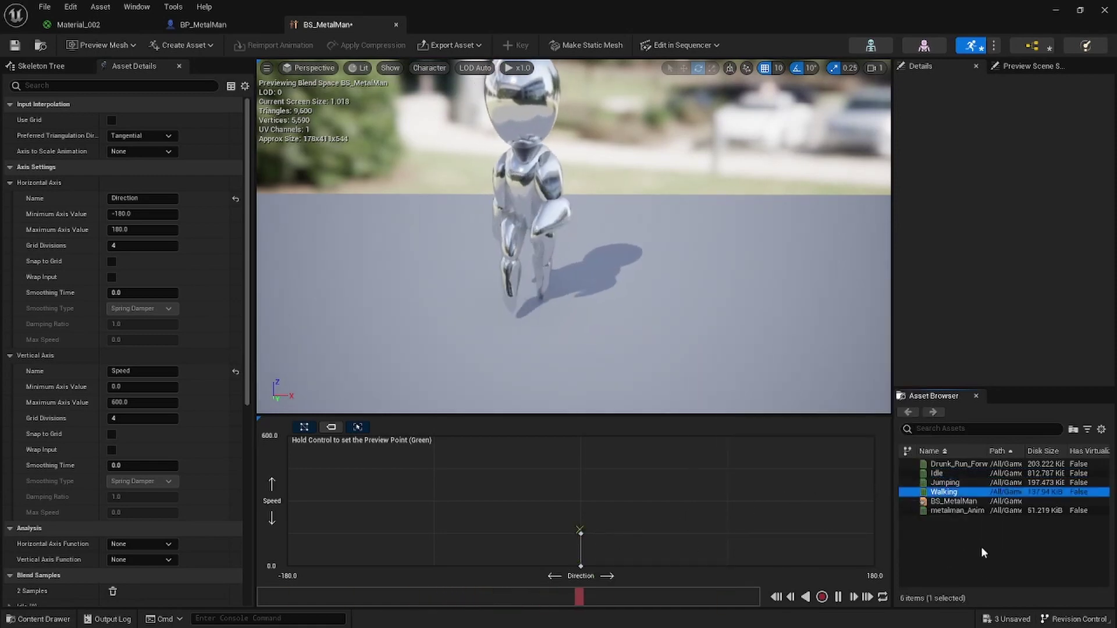
{"action": "left_click_drag", "start_coordinate": [943, 465], "coordinate": [582, 437]}
{"action": "key", "text": "ctrl"}
{"action": "left_click_drag", "start_coordinate": [596, 349], "coordinate": [716, 349], "text": "alt"}
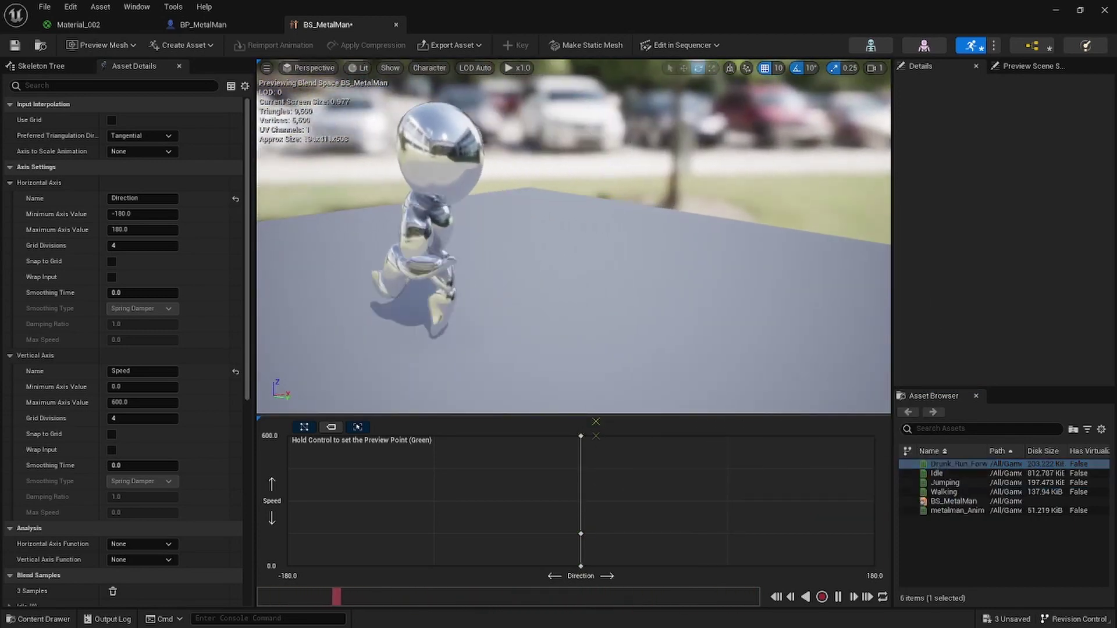
{"action": "key", "text": "ctrl+s"}
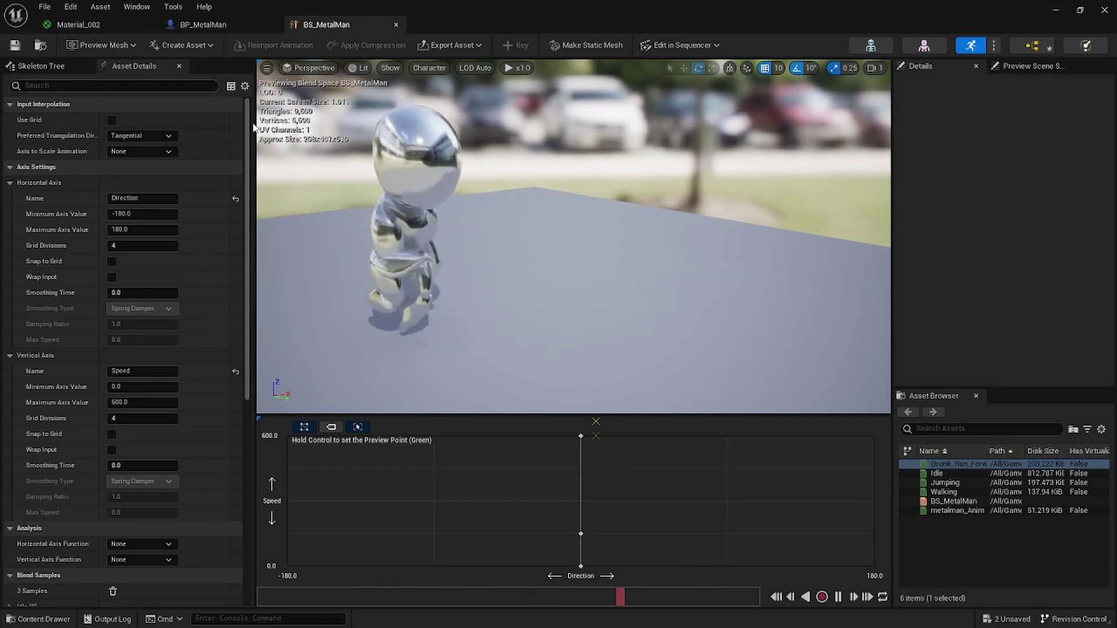
{"action": "left_click", "coordinate": [395, 25]}
Open ABP_MetalMan from the MetalMan folder and add a State Machine node to its AnimGraph
{"action": "left_click", "coordinate": [40, 619]}
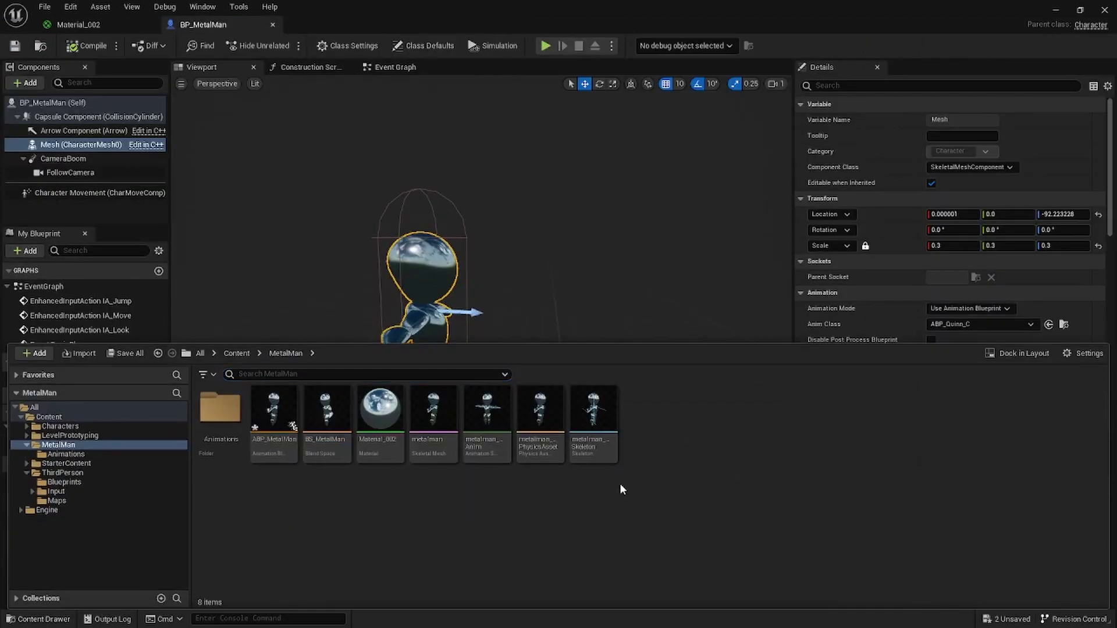
{"action": "double_click", "coordinate": [273, 413]}
{"action": "right_click_drag", "start_coordinate": [453, 350], "coordinate": [560, 315]}
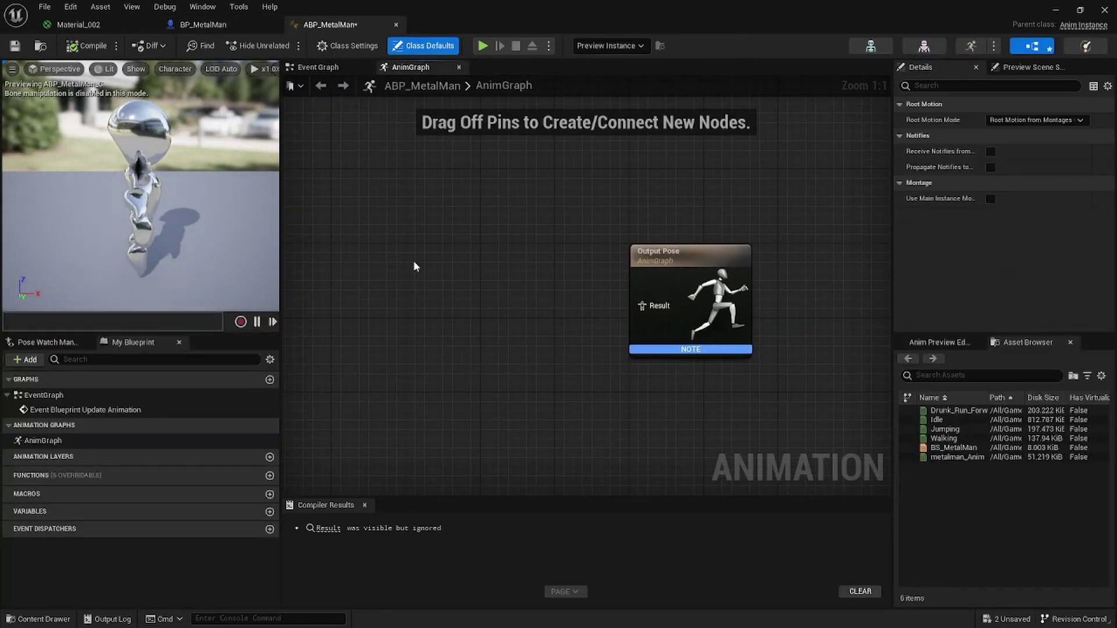
{"action": "right_click_drag", "start_coordinate": [418, 271], "coordinate": [389, 265]}
{"action": "right_click", "coordinate": [391, 267]}
{"action": "type", "text": "State mach"}
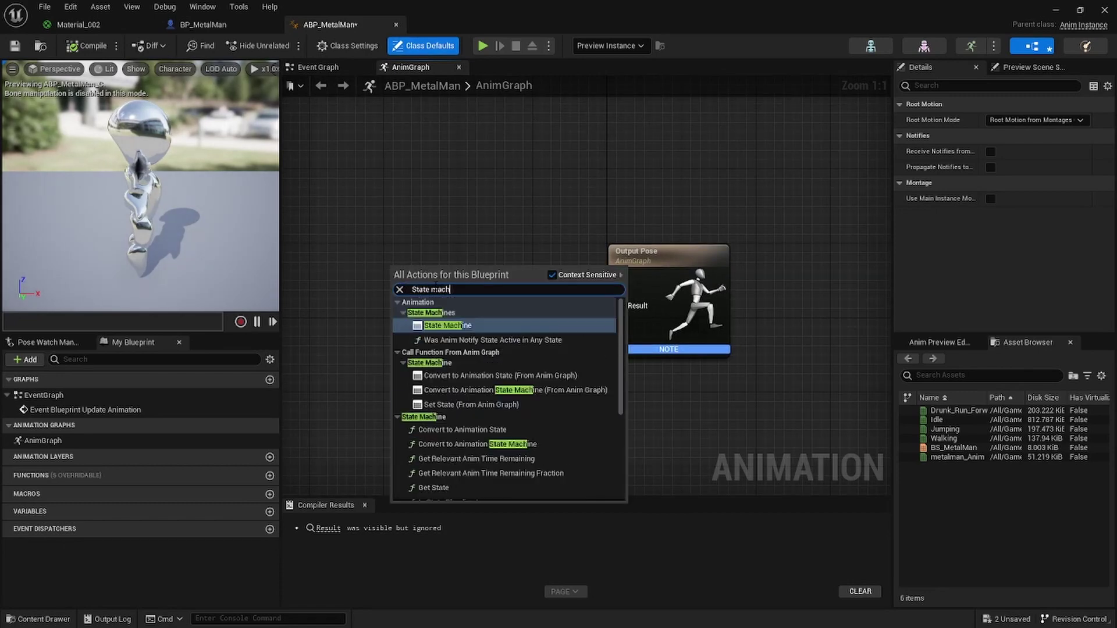
{"action": "key", "text": "Return"}
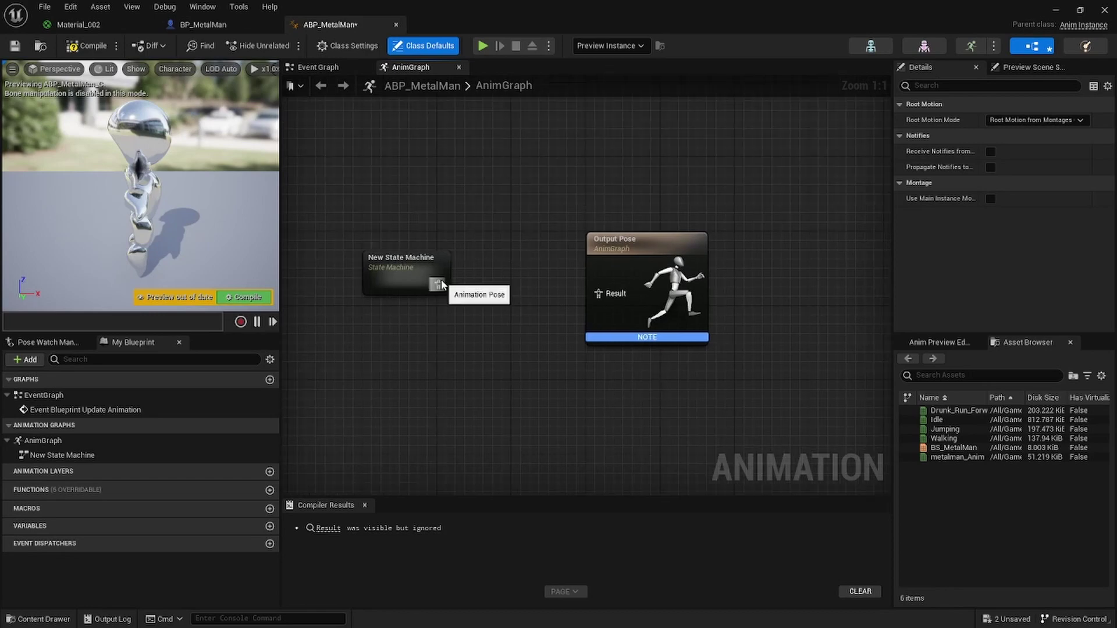
Insert a DefaultSlot node after the state machine and connect it to the Output Pose result, lining up the nodes
{"action": "left_click_drag", "start_coordinate": [439, 285], "coordinate": [496, 319]}
{"action": "type", "text": "defa"}
{"action": "key", "text": "Return"}
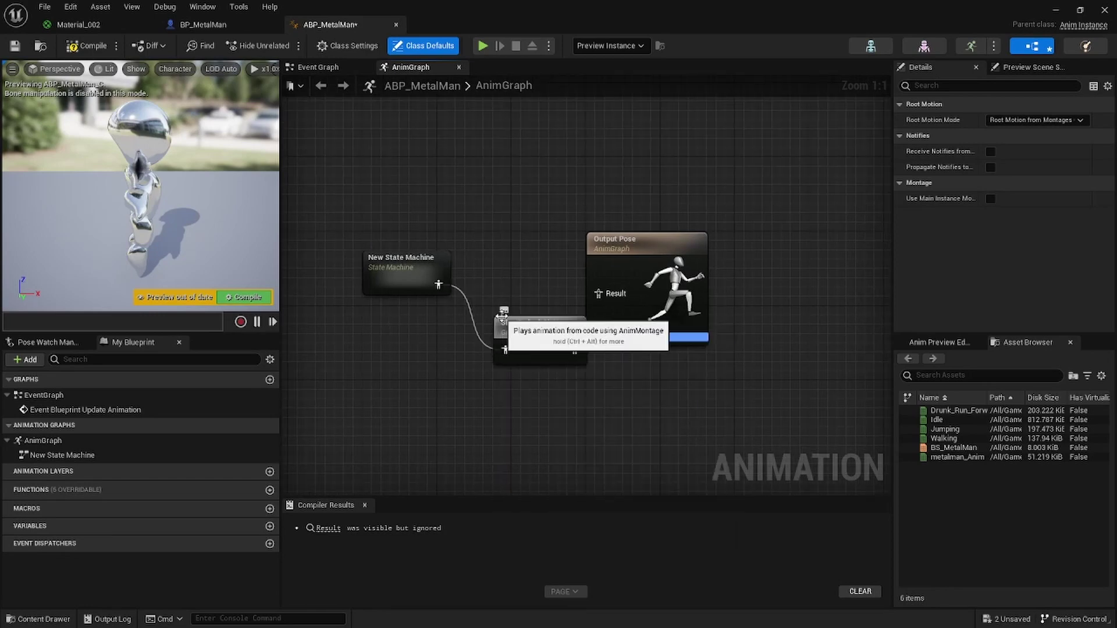
{"action": "left_click_drag", "start_coordinate": [524, 328], "coordinate": [497, 267]}
{"action": "left_click_drag", "start_coordinate": [367, 219], "coordinate": [493, 306]}
{"action": "left_click_drag", "start_coordinate": [498, 266], "coordinate": [599, 294]}
{"action": "left_click", "coordinate": [476, 305]}
{"action": "left_click", "coordinate": [489, 279]}
{"action": "left_click", "coordinate": [529, 340]}
{"action": "left_click_drag", "start_coordinate": [475, 260], "coordinate": [483, 260]}
{"action": "left_click", "coordinate": [483, 220]}
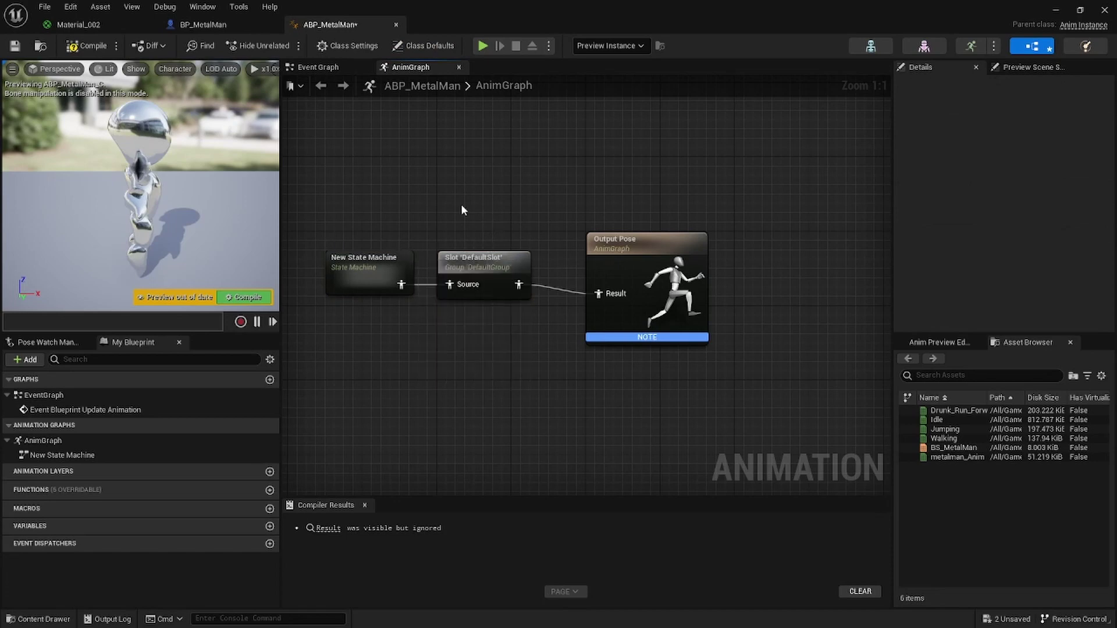
{"action": "right_click_drag", "start_coordinate": [488, 198], "coordinate": [589, 201]}
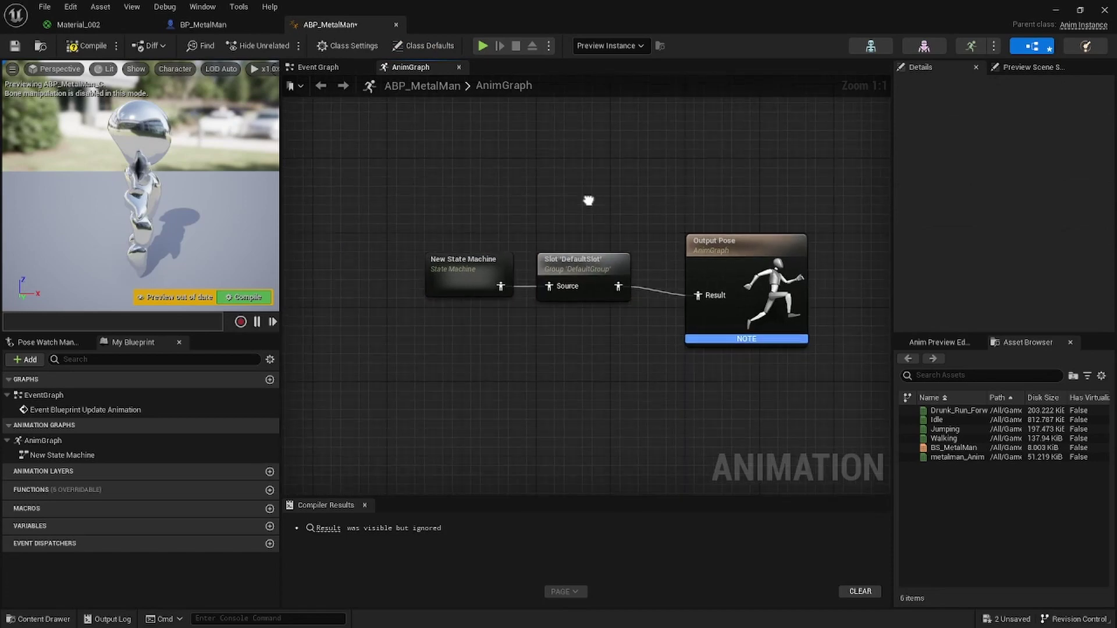
Rename the new state machine in the AnimGraph as Movement
{"action": "left_click", "coordinate": [445, 258]}
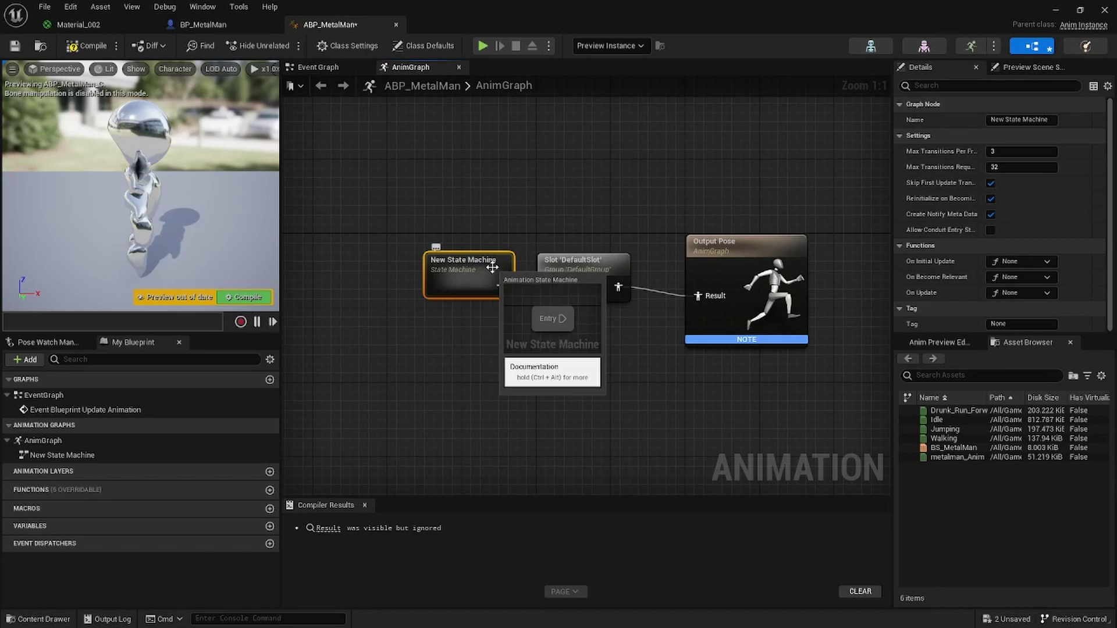
{"action": "left_click", "coordinate": [1054, 120]}
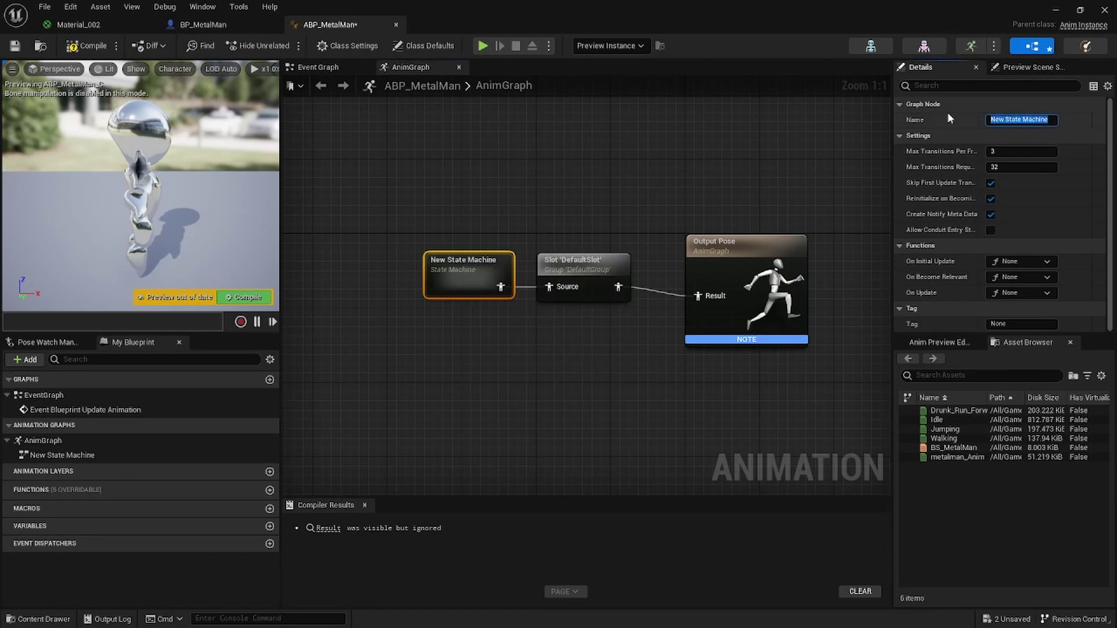
{"action": "type", "text": "Movement"}
{"action": "key", "text": "Return"}
{"action": "left_click", "coordinate": [571, 165]}
Open the Movement state machine and add a state named Idle/Walk/Run connected from Entry
{"action": "left_click", "coordinate": [464, 265]}
{"action": "double_click", "coordinate": [463, 265]}
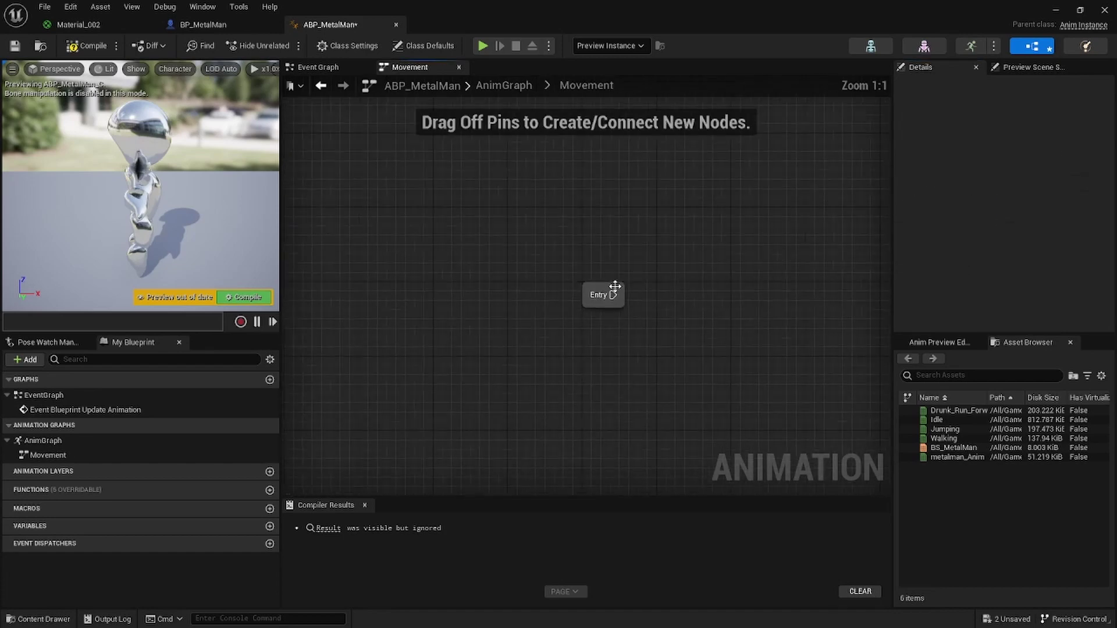
{"action": "left_click_drag", "start_coordinate": [455, 286], "coordinate": [554, 287]}
{"action": "left_click", "coordinate": [582, 318]}
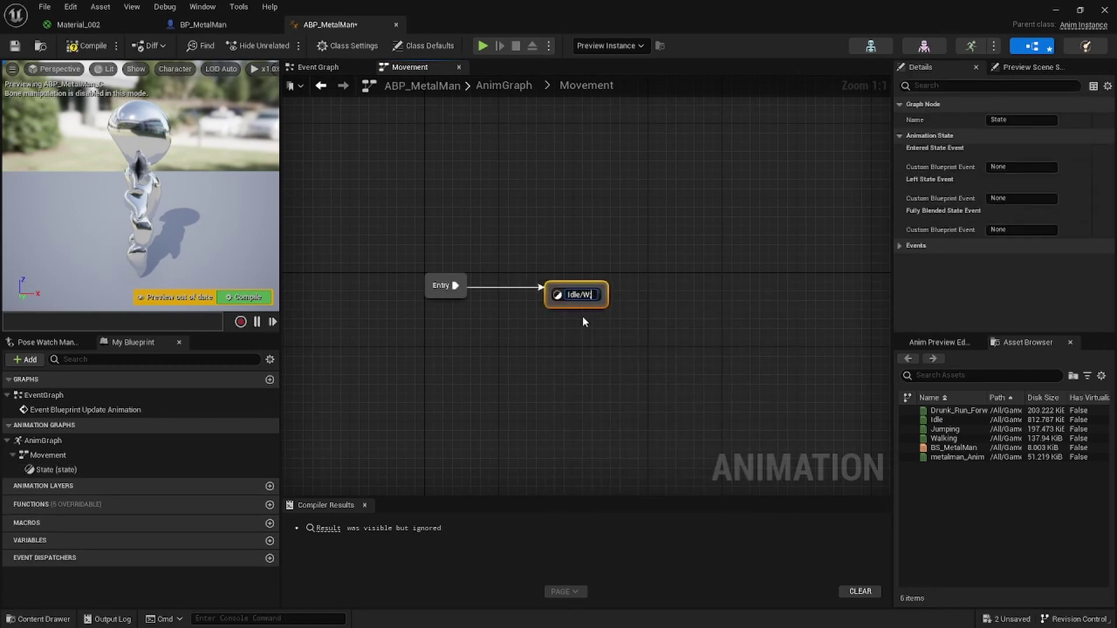
{"action": "type", "text": "Idle/Walk/Run"}
{"action": "key", "text": "Return"}
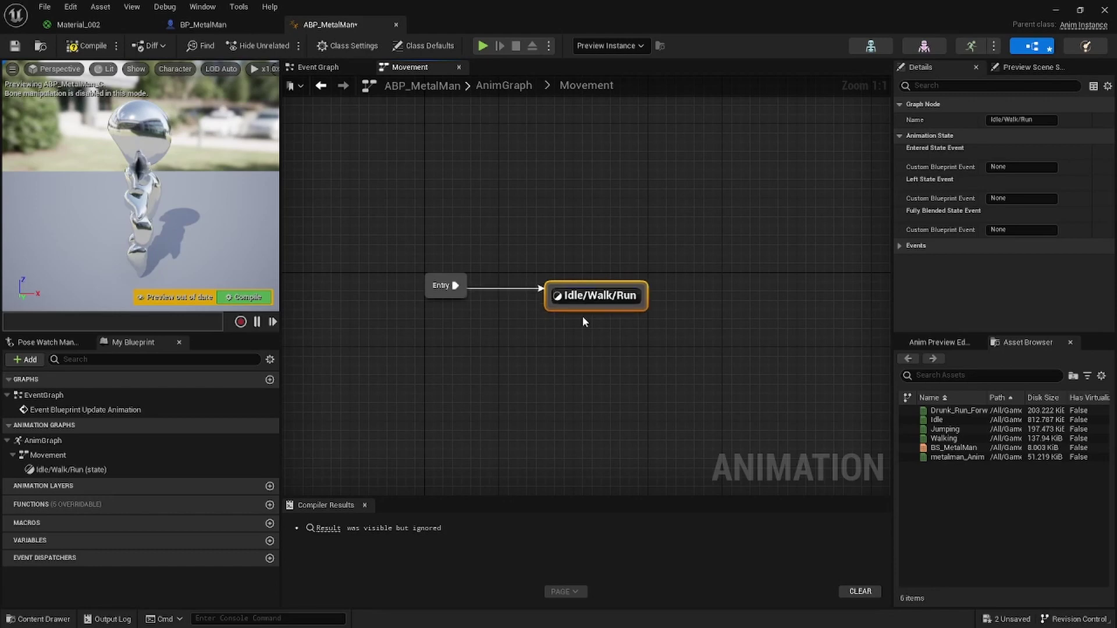
Inside the Idle/Walk/Run state, place the BS_MetalMan blend space and connect it to the Output Animation Pose result
{"action": "double_click", "coordinate": [622, 301]}
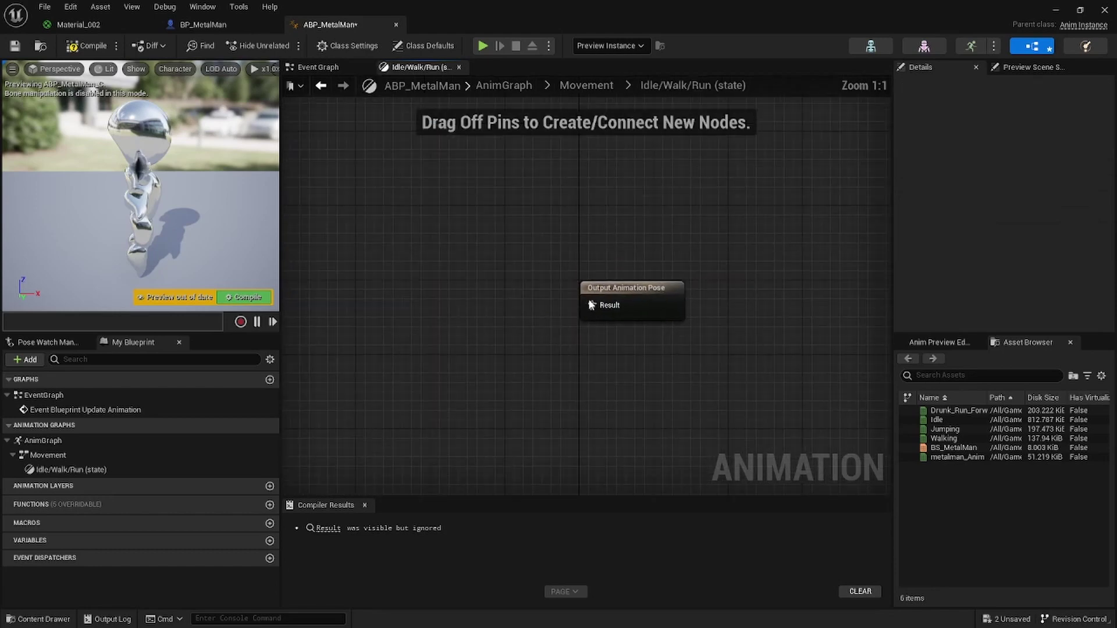
{"action": "right_click_drag", "start_coordinate": [622, 304], "coordinate": [615, 235]}
{"action": "left_click_drag", "start_coordinate": [953, 447], "coordinate": [574, 302]}
{"action": "left_click_drag", "start_coordinate": [449, 301], "coordinate": [439, 282]}
{"action": "left_click", "coordinate": [524, 396]}
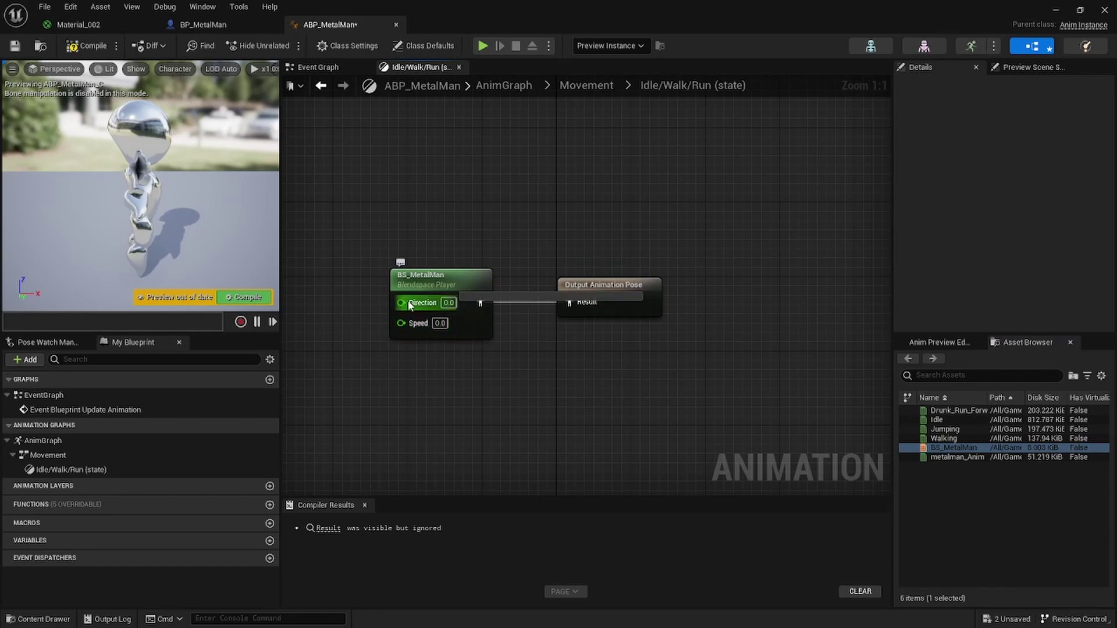
Promote the blend space player's Direction and Speed inputs to variables and compile the Anim Blueprint
{"action": "right_click", "coordinate": [409, 308]}
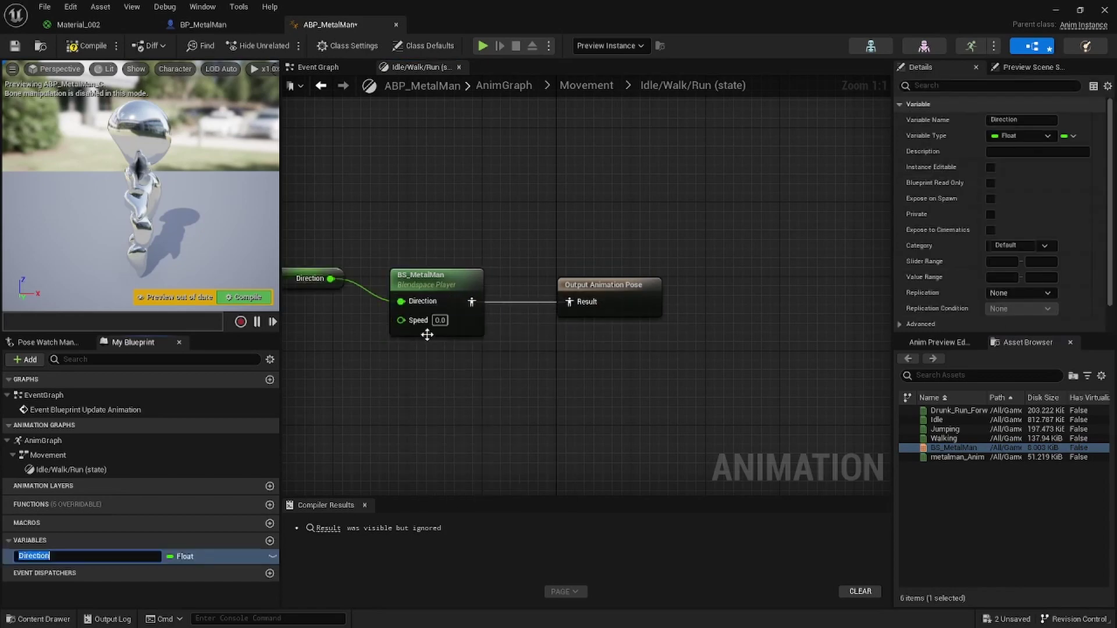
{"action": "right_click_drag", "start_coordinate": [368, 235], "coordinate": [498, 237]}
{"action": "right_click", "coordinate": [541, 329]}
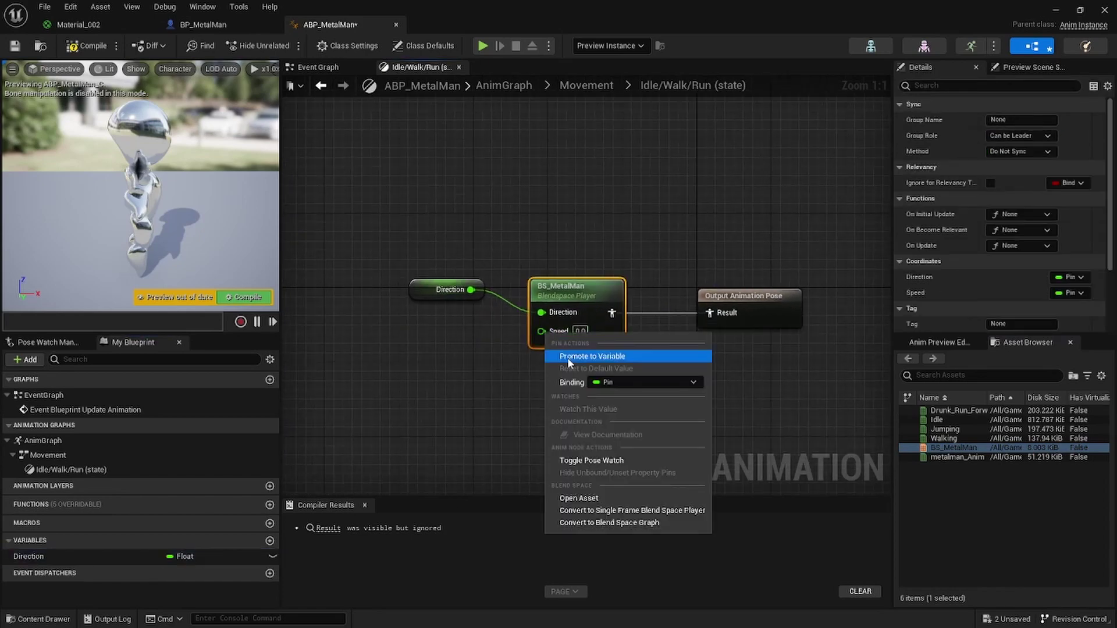
{"action": "left_click", "coordinate": [547, 354]}
{"action": "left_click_drag", "start_coordinate": [435, 282], "coordinate": [422, 339]}
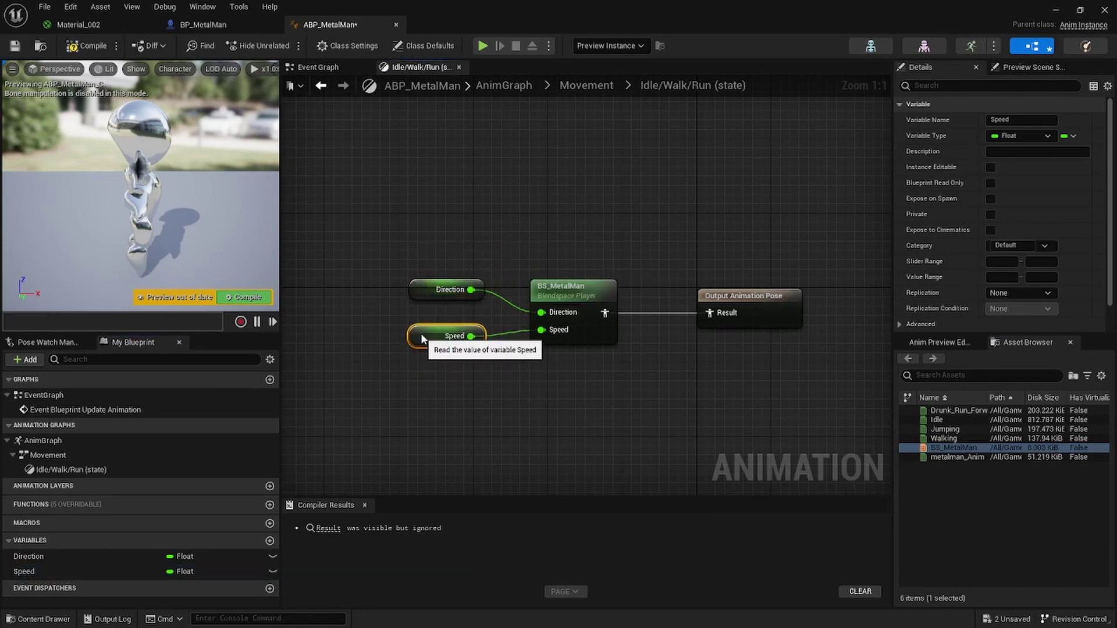
{"action": "left_click", "coordinate": [82, 46]}
{"action": "left_click", "coordinate": [344, 134]}
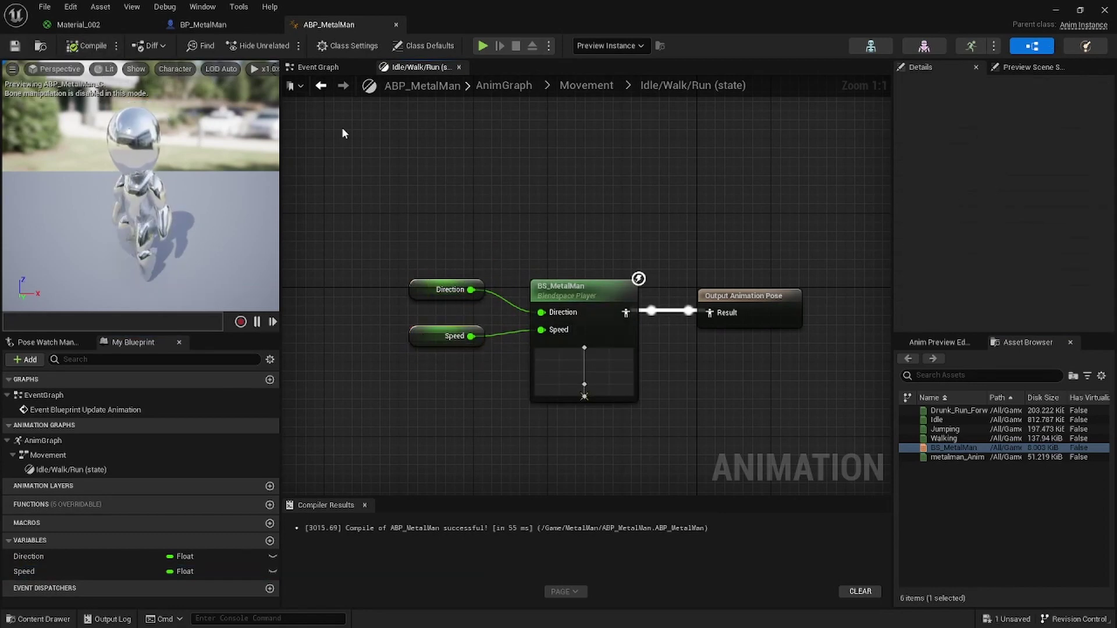
In the Event Graph, add a Cast To BP_MetalMan node driven by Event Blueprint Update Animation, with Try Get Pawn Owner as its object
{"action": "left_click", "coordinate": [314, 68]}
{"action": "right_click_drag", "start_coordinate": [505, 261], "coordinate": [367, 237]}
{"action": "right_click_drag", "start_coordinate": [633, 277], "coordinate": [611, 282]}
{"action": "left_click_drag", "start_coordinate": [499, 273], "coordinate": [623, 252]}
{"action": "type", "text": "cast to bp_met"}
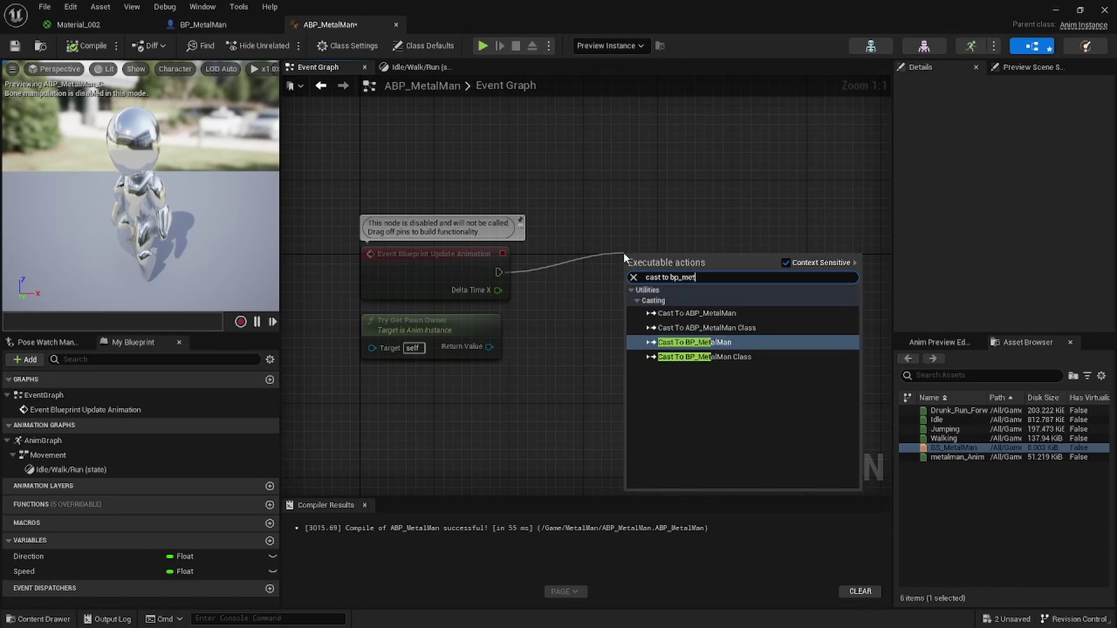
{"action": "key", "text": "Return"}
{"action": "left_click_drag", "start_coordinate": [489, 347], "coordinate": [634, 288]}
{"action": "left_click", "coordinate": [699, 380]}
{"action": "right_click_drag", "start_coordinate": [700, 380], "coordinate": [632, 379]}
{"action": "scroll", "coordinate": [631, 379], "scroll_direction": "down", "scroll_amount": 1}
{"action": "left_click_drag", "start_coordinate": [599, 272], "coordinate": [560, 270]}
{"action": "right_click_drag", "start_coordinate": [747, 397], "coordinate": [720, 390]}
Add a Get Velocity node fed by the cast's As BP Metal Man output and place it beside the cast node
{"action": "left_click_drag", "start_coordinate": [604, 308], "coordinate": [676, 347]}
{"action": "type", "text": "ge"}
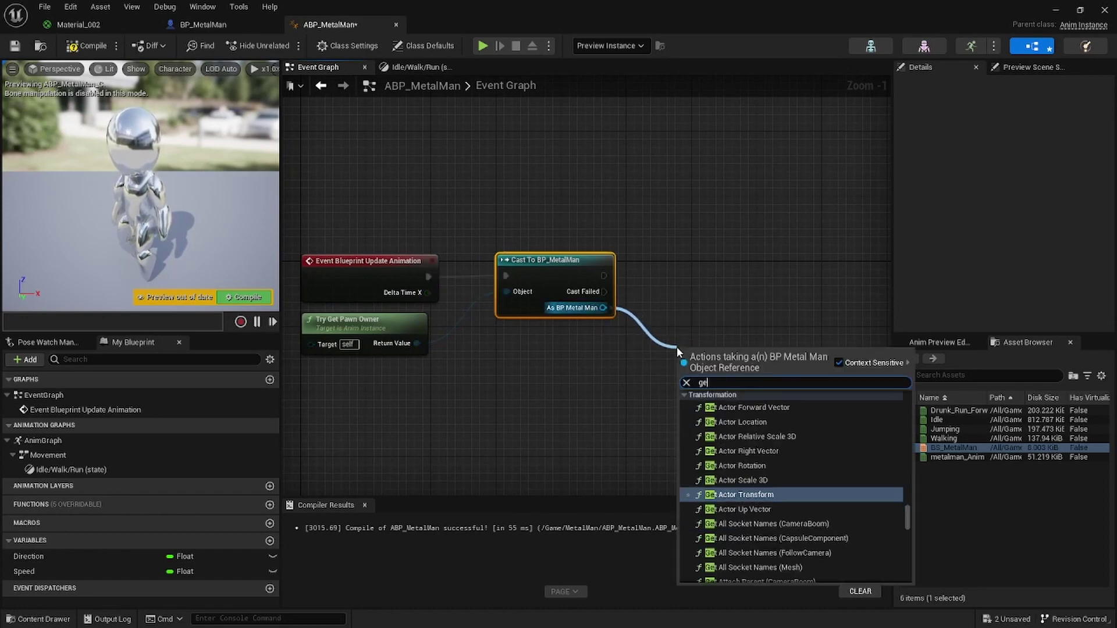
{"action": "type", "text": "t velocity"}
{"action": "left_click", "coordinate": [727, 575]}
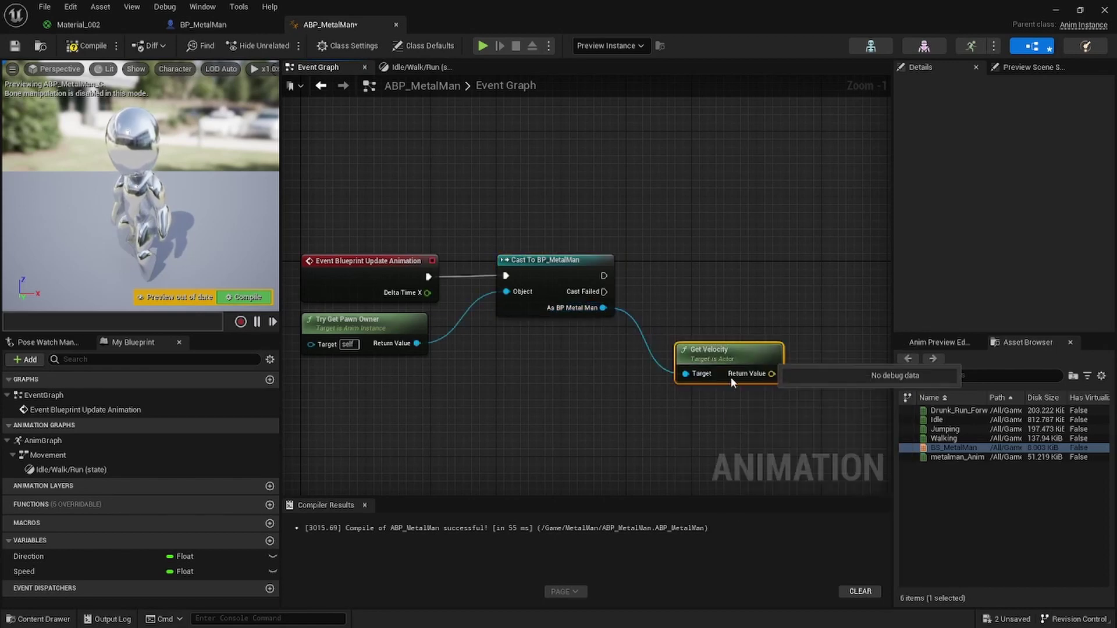
{"action": "left_click_drag", "start_coordinate": [730, 376], "coordinate": [727, 323]}
{"action": "right_click_drag", "start_coordinate": [646, 402], "coordinate": [643, 399]}
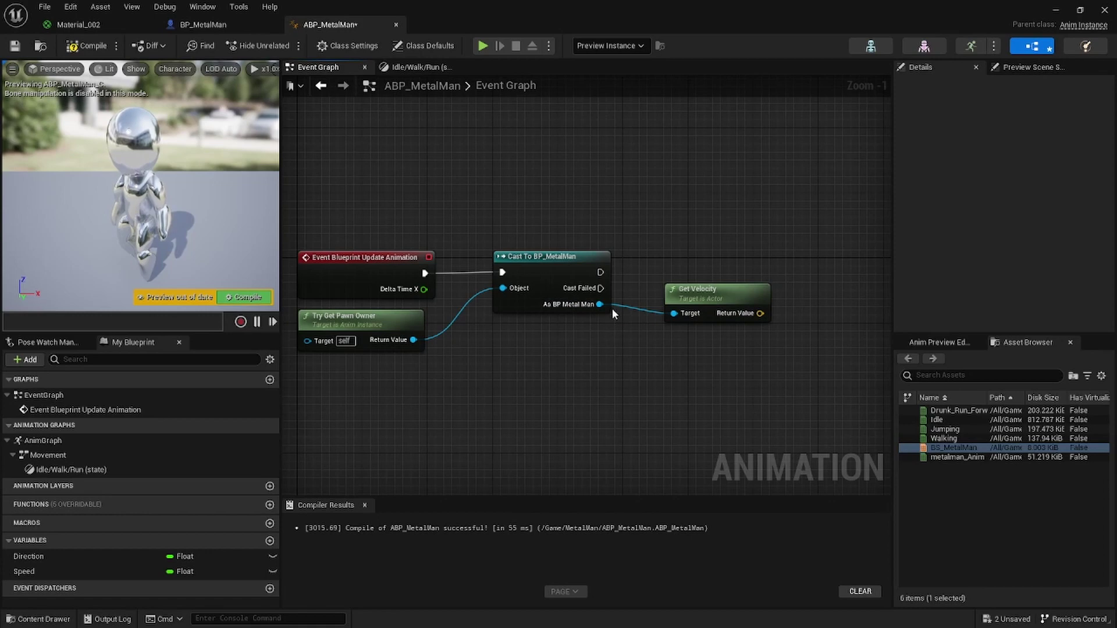
Add a Get Actor Rotation node fed by the As BP Metal Man output and place it below Get Velocity
{"action": "left_click_drag", "start_coordinate": [607, 306], "coordinate": [610, 396]}
{"action": "type", "text": "get ac"}
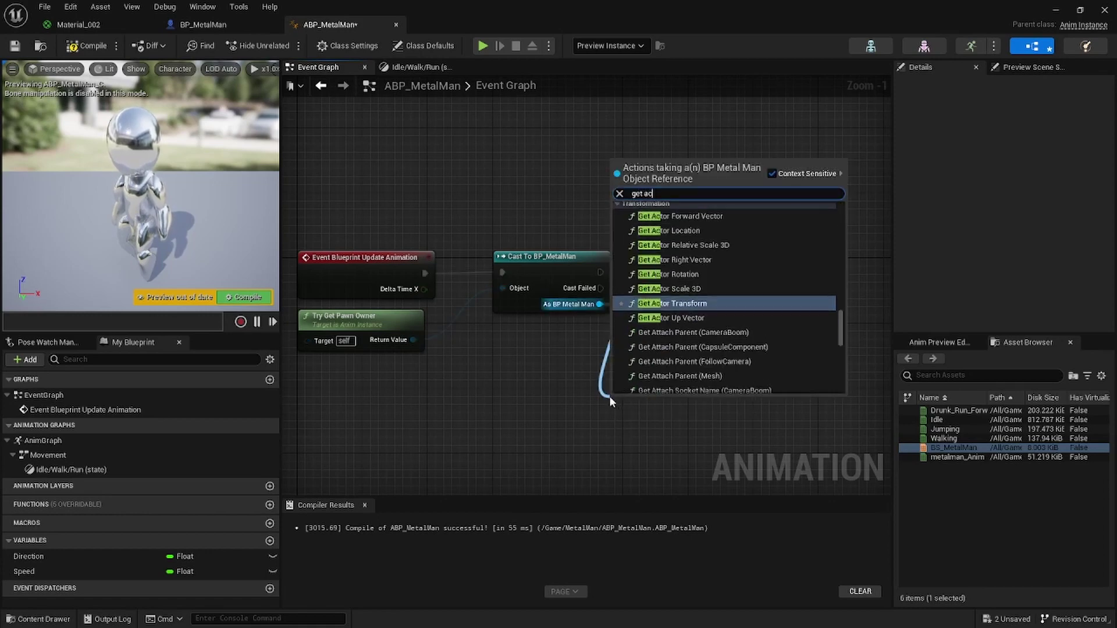
{"action": "type", "text": "tor rotation"}
{"action": "key", "text": "Return"}
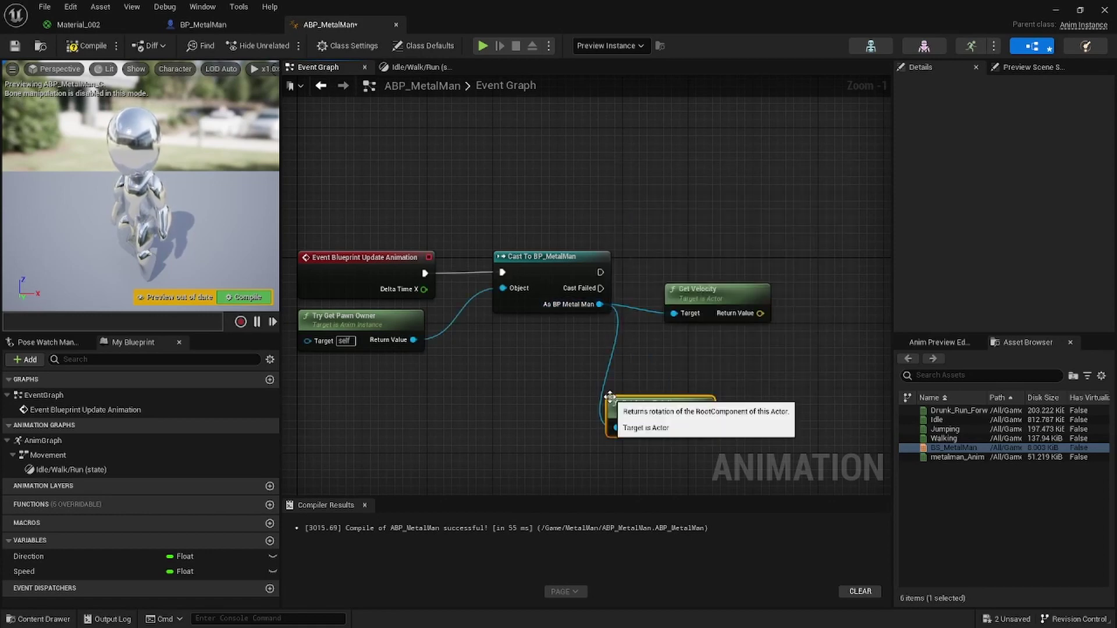
{"action": "left_click_drag", "start_coordinate": [609, 397], "coordinate": [627, 397]}
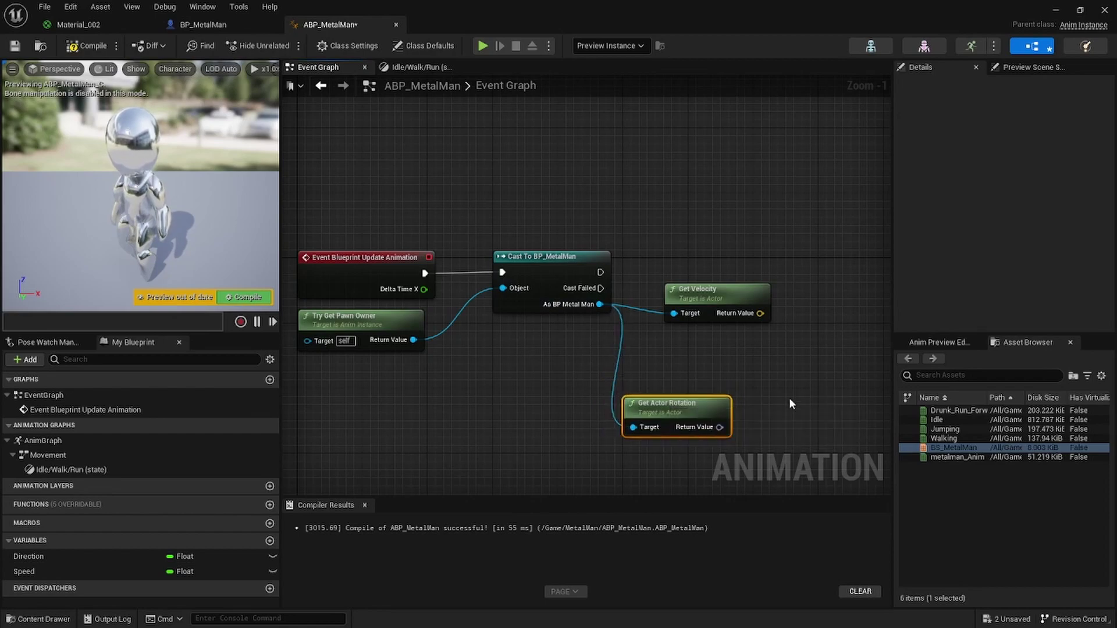
Add a Vector Length node from the Get Velocity return value and place it next to that node
{"action": "right_click_drag", "start_coordinate": [798, 400], "coordinate": [531, 343]}
{"action": "left_click_drag", "start_coordinate": [539, 282], "coordinate": [613, 329]}
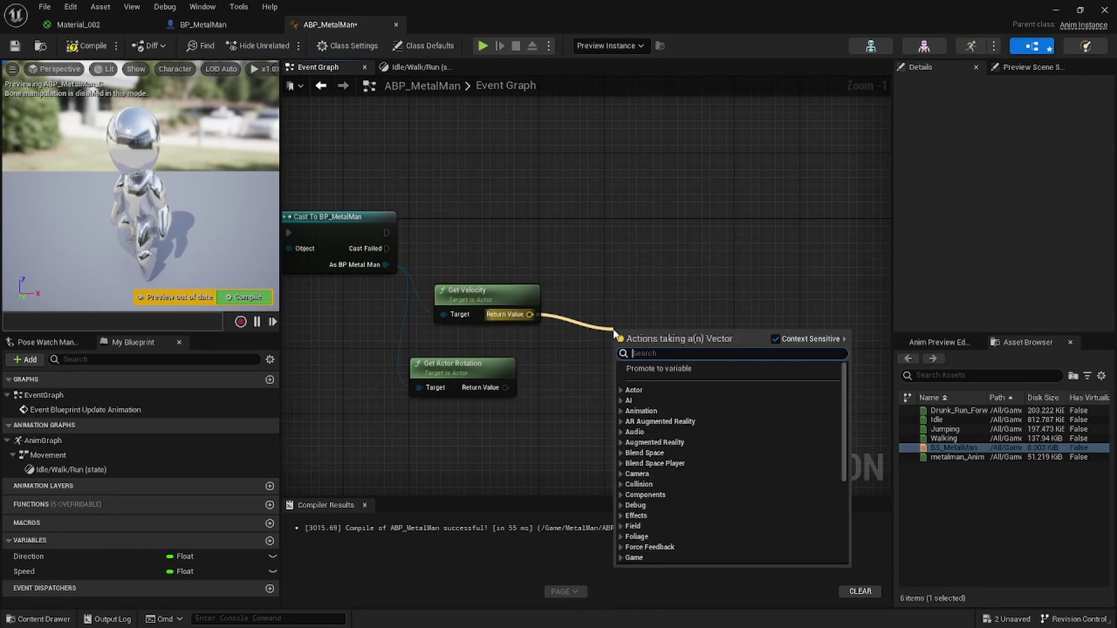
{"action": "type", "text": "vector "}
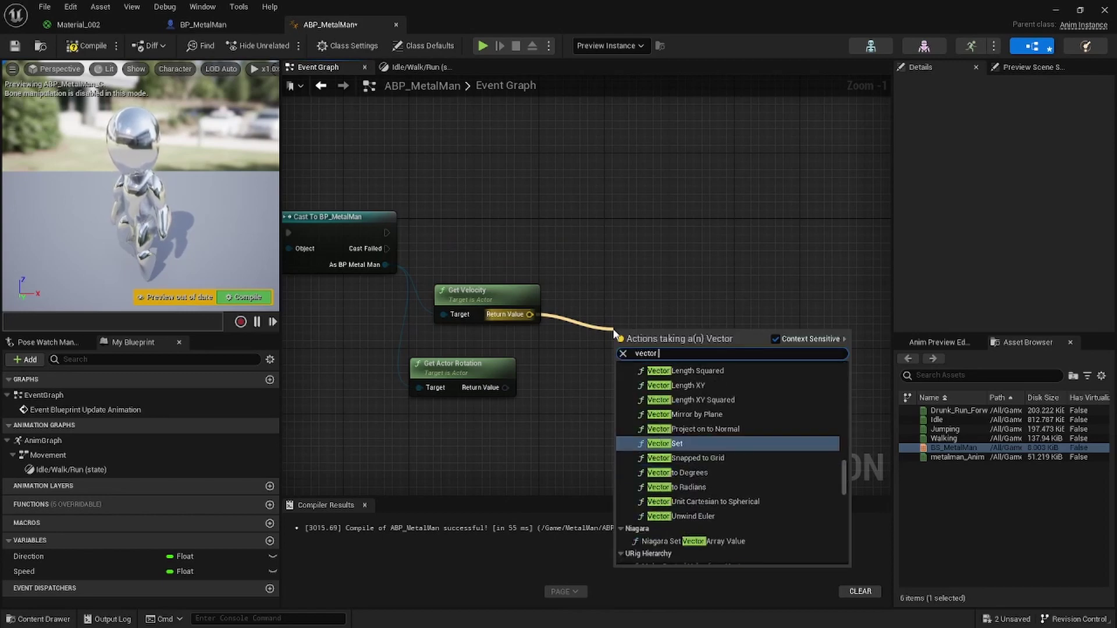
{"action": "type", "text": "length"}
{"action": "key", "text": "Return"}
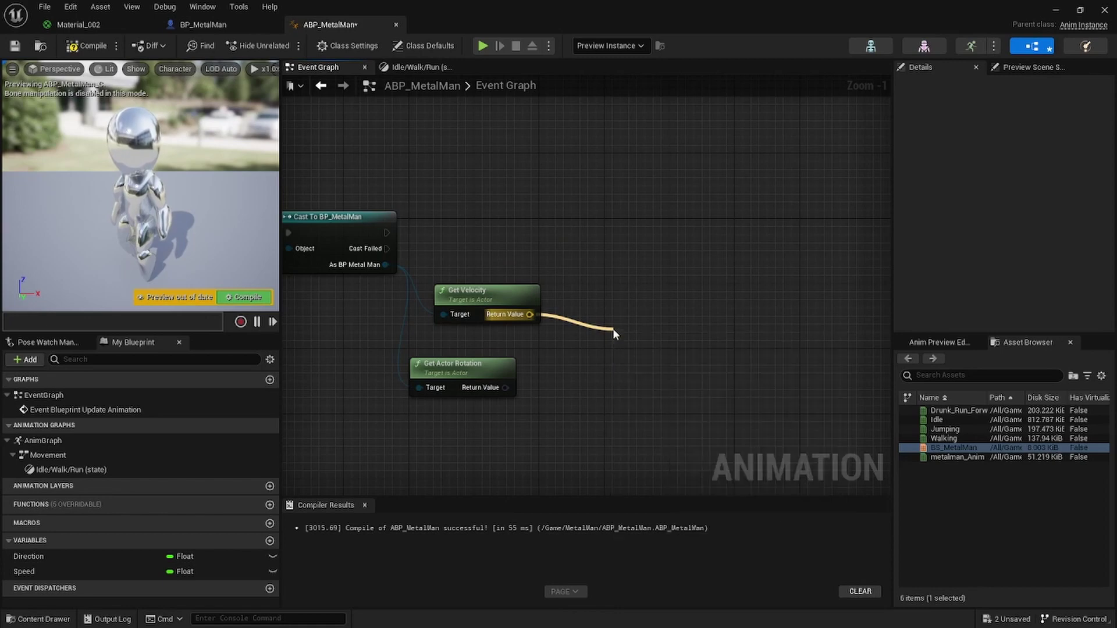
{"action": "left_click_drag", "start_coordinate": [613, 330], "coordinate": [557, 298]}
Add a Calculate Direction node from the velocity output and connect the actor rotation to its Base Rotation
{"action": "left_click_drag", "start_coordinate": [530, 314], "coordinate": [559, 375]}
{"action": "type", "text": "calculat"}
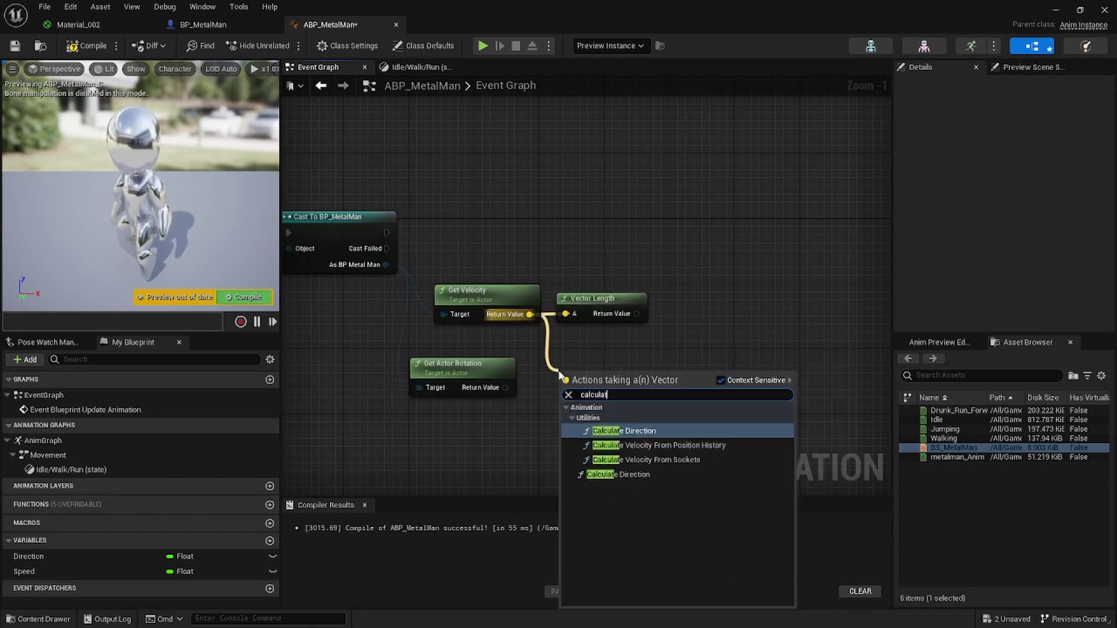
{"action": "key", "text": "Return"}
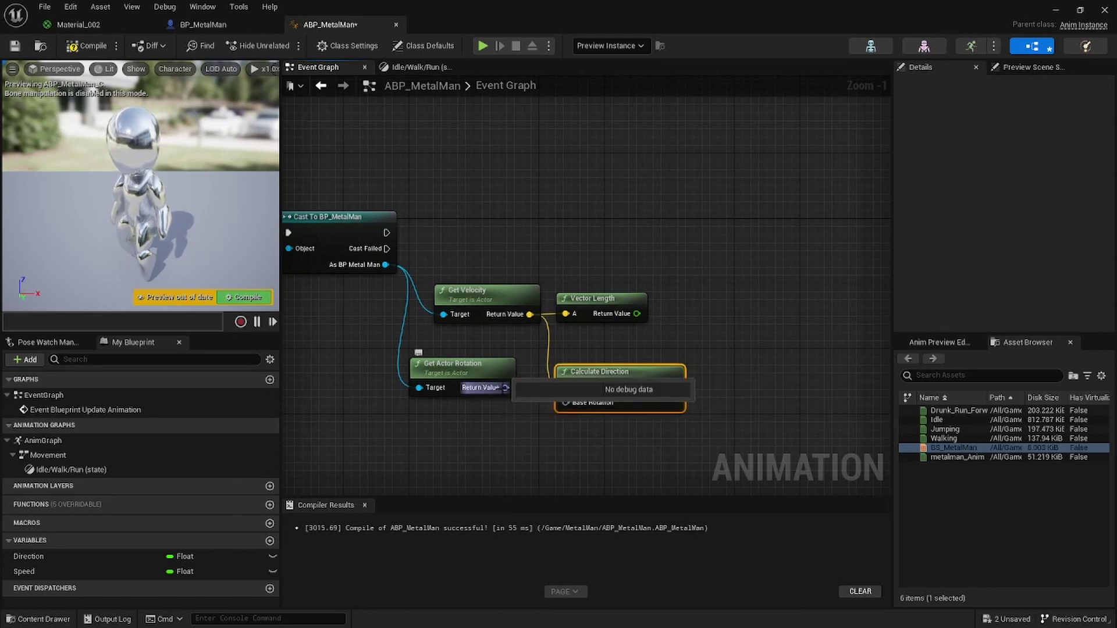
{"action": "left_click_drag", "start_coordinate": [503, 388], "coordinate": [565, 403]}
{"action": "left_click_drag", "start_coordinate": [618, 375], "coordinate": [601, 352]}
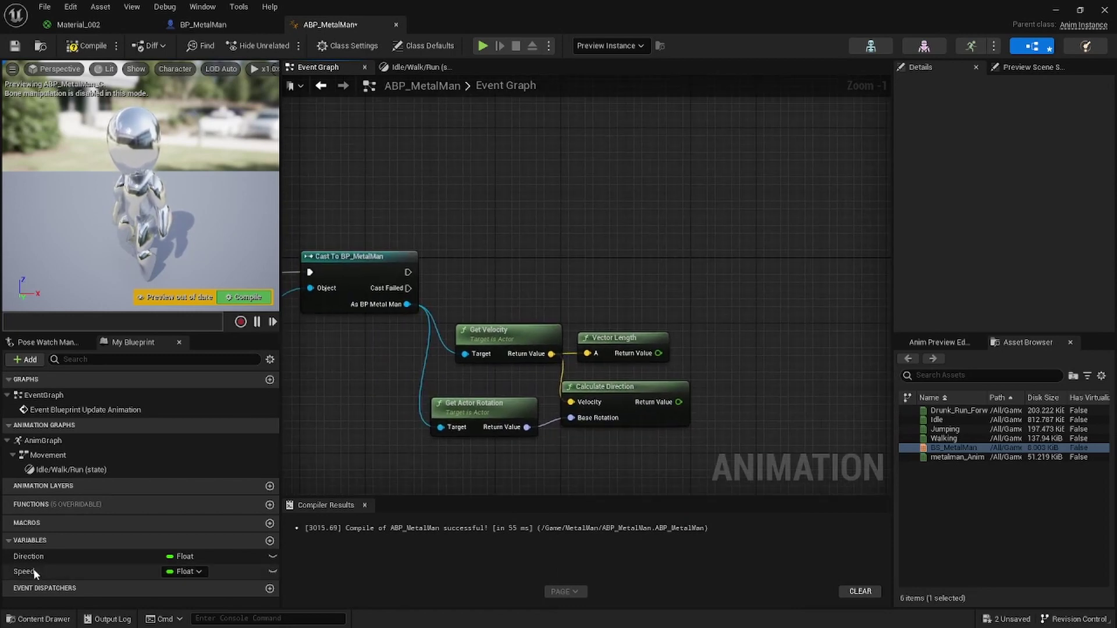
Add a Set Speed node executed after the cast and feed it the Vector Length return value
{"action": "left_click_drag", "start_coordinate": [33, 572], "coordinate": [493, 426]}
{"action": "left_click_drag", "start_coordinate": [624, 278], "coordinate": [624, 277]}
{"action": "left_click", "coordinate": [649, 304]}
{"action": "left_click_drag", "start_coordinate": [408, 271], "coordinate": [629, 279]}
{"action": "left_click_drag", "start_coordinate": [658, 353], "coordinate": [672, 267]}
Add a Set Direction node executed after Set Speed, feed it the Calculate Direction return value, and compile the Anim Blueprint
{"action": "left_click_drag", "start_coordinate": [26, 557], "coordinate": [765, 249]}
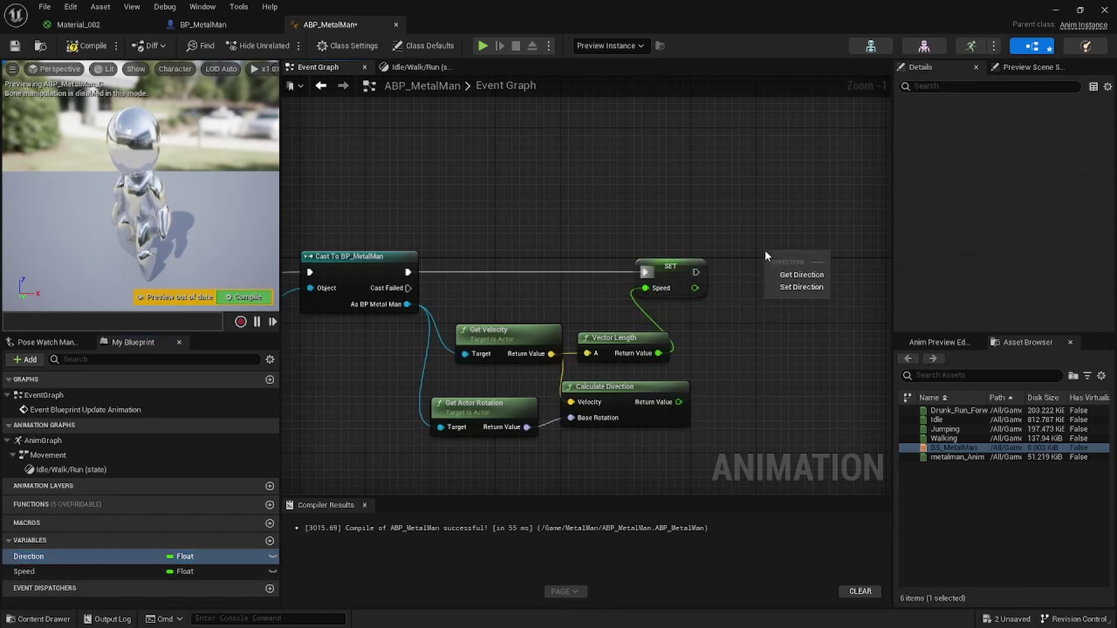
{"action": "left_click", "coordinate": [802, 287]}
{"action": "left_click_drag", "start_coordinate": [677, 403], "coordinate": [775, 281]}
{"action": "left_click_drag", "start_coordinate": [697, 272], "coordinate": [775, 267]}
{"action": "left_click", "coordinate": [88, 46]}
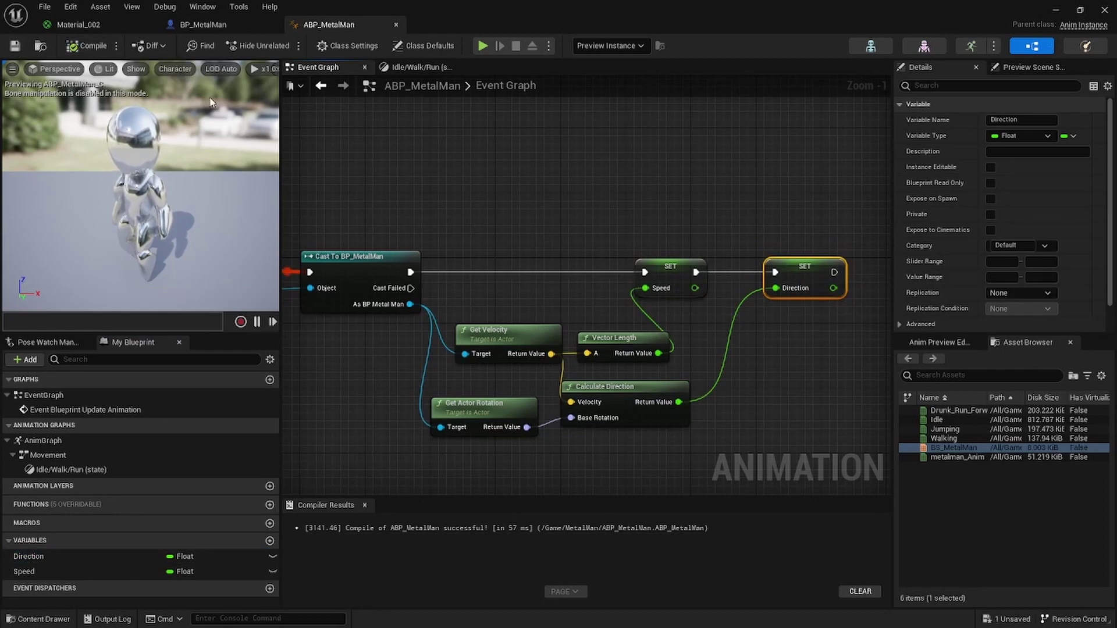
{"action": "right_click_drag", "start_coordinate": [410, 168], "coordinate": [609, 169]}
In BP_MetalMan, set the character mesh's Anim Class to ABP_MetalMan
{"action": "left_click", "coordinate": [204, 25]}
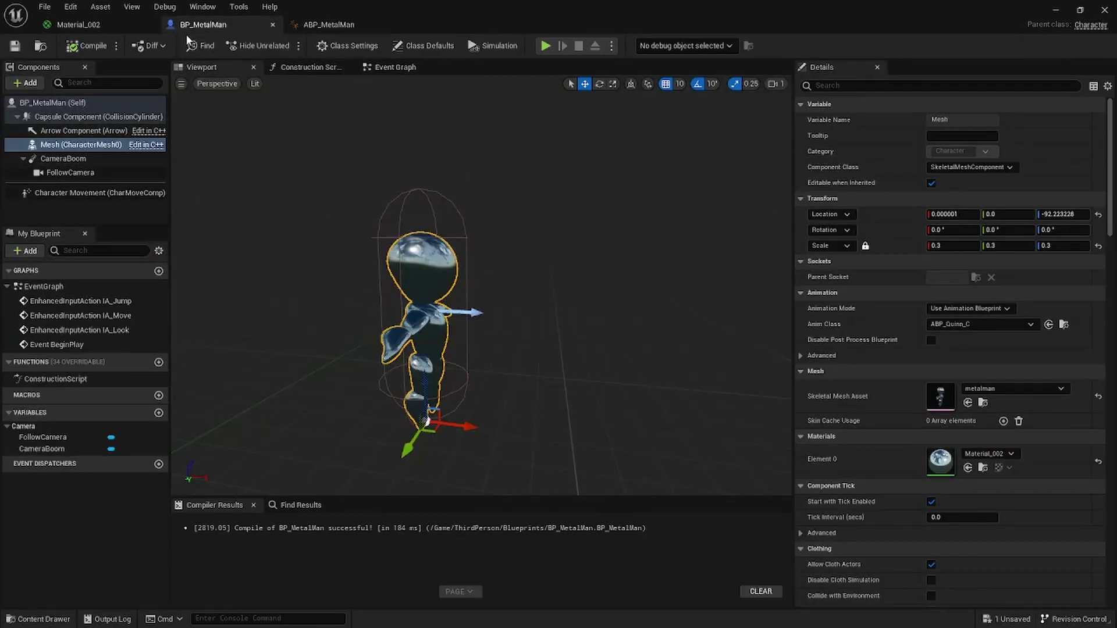
{"action": "left_click", "coordinate": [82, 146]}
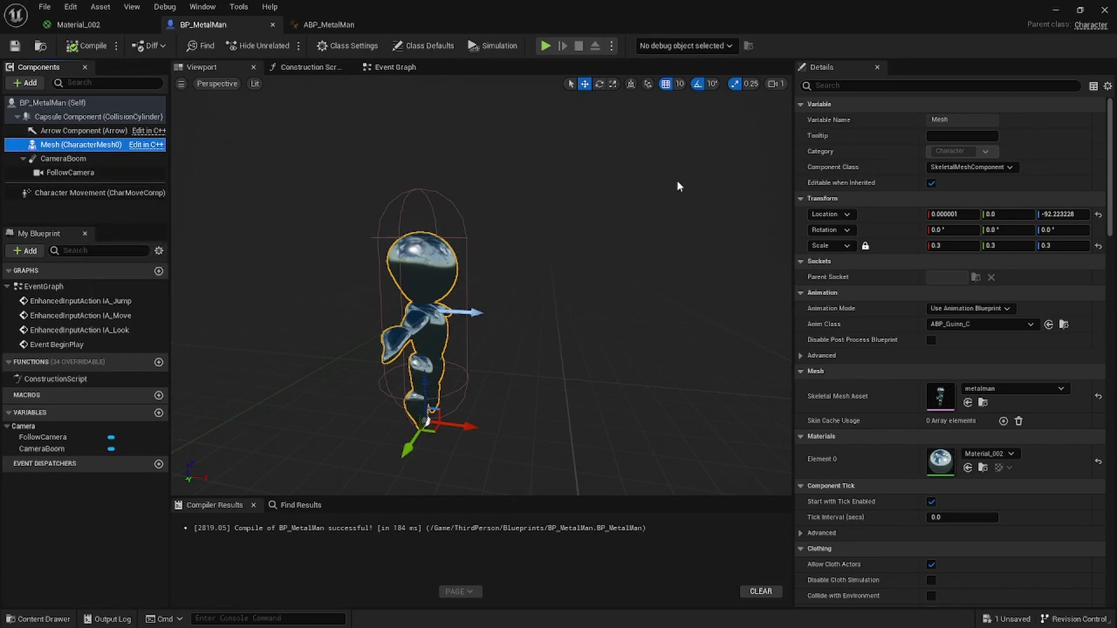
{"action": "left_click", "coordinate": [984, 324]}
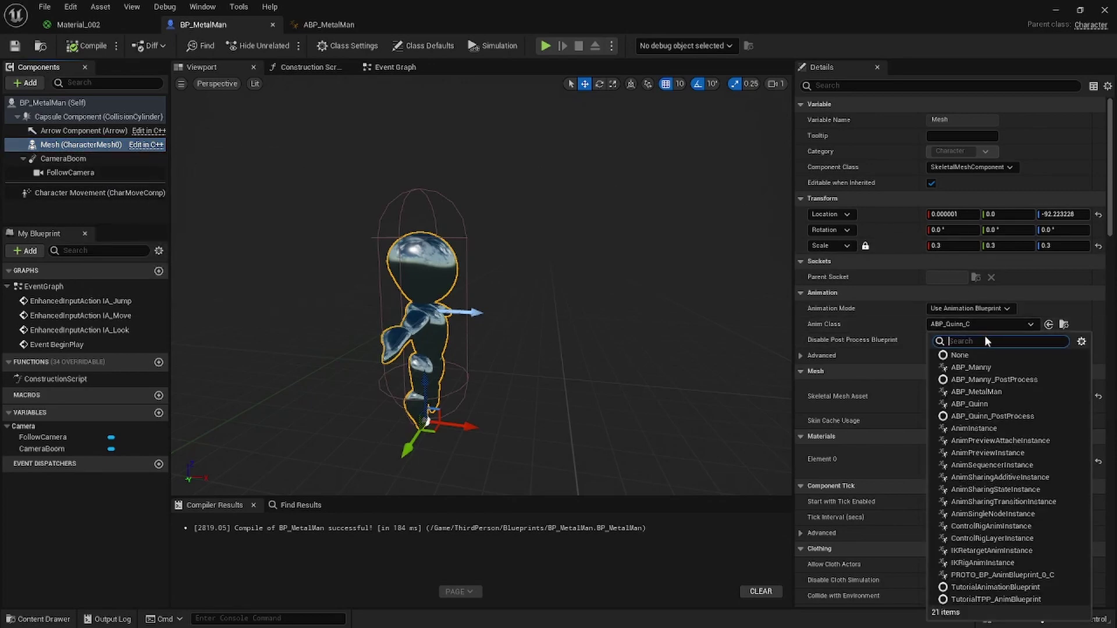
{"action": "left_click", "coordinate": [991, 391]}
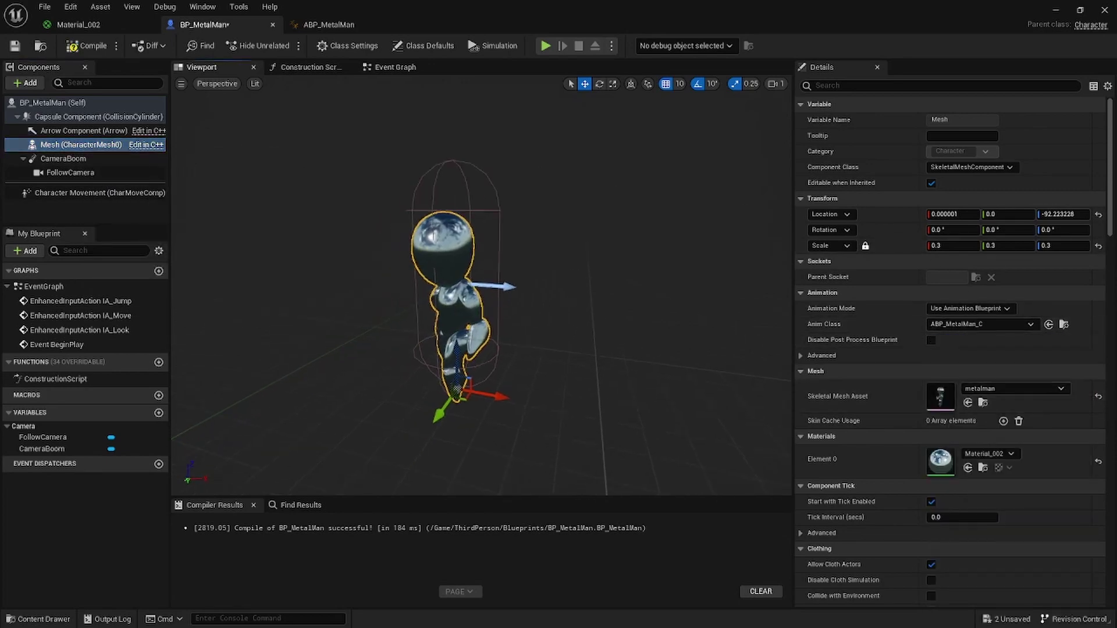
Set the character mesh's Z rotation to -90° and compile BP_MetalMan
{"action": "left_click", "coordinate": [1098, 216]}
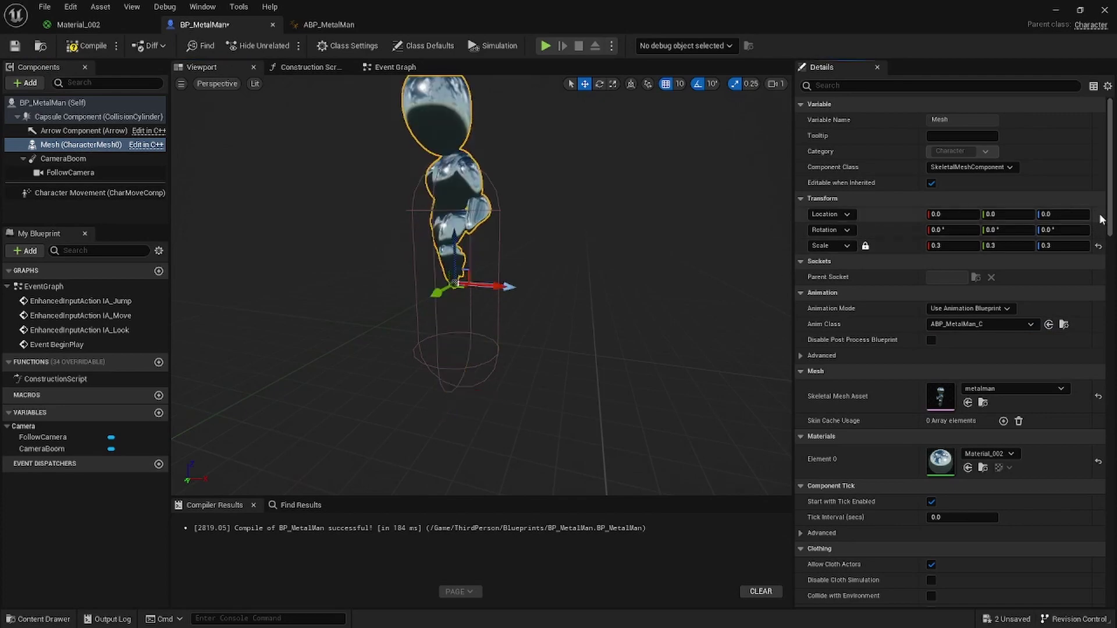
{"action": "key", "text": "ctrl+z"}
{"action": "left_click", "coordinate": [1048, 230]}
{"action": "type", "text": "90"}
{"action": "key", "text": "Return"}
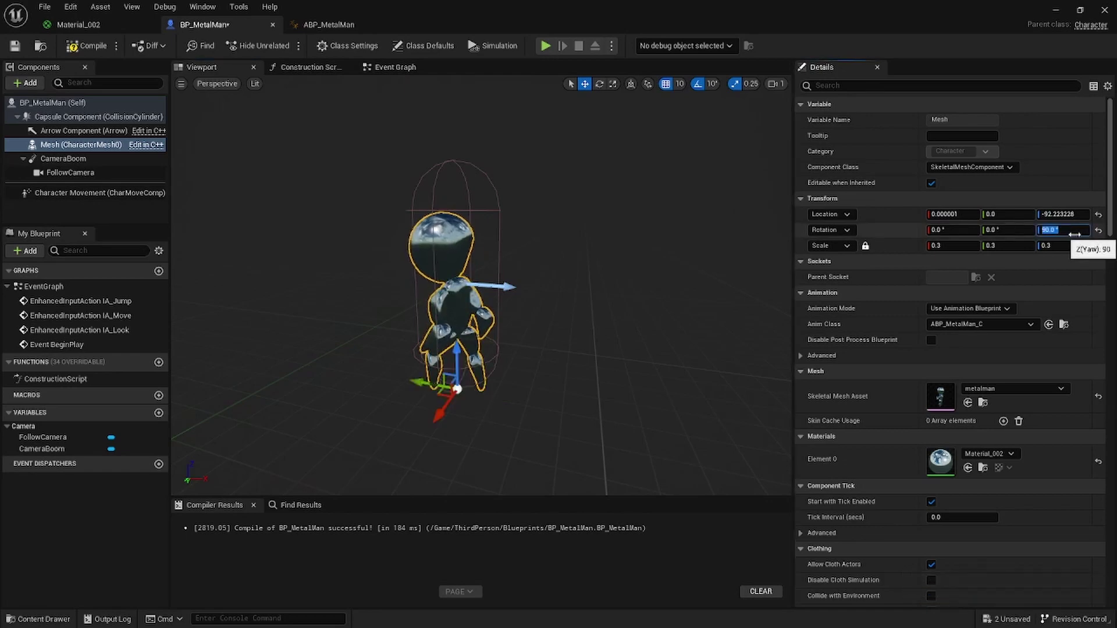
{"action": "key", "text": "Return"}
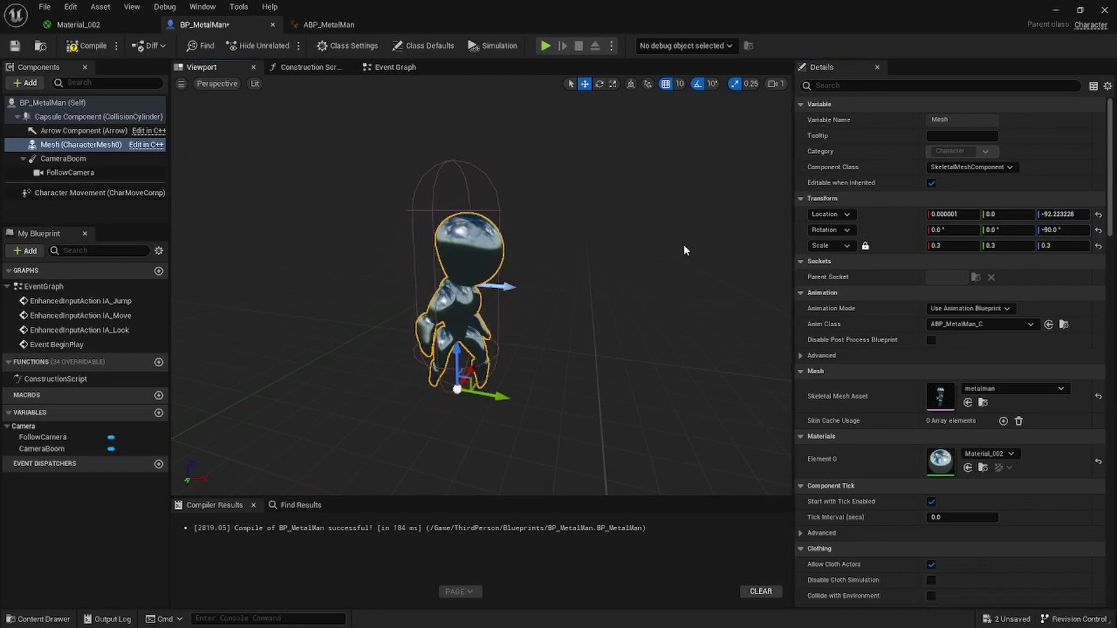
{"action": "left_click", "coordinate": [81, 47]}
Playtest the ThirdPersonMap level, running and jumping with the metal man to check its animations, and end the session
{"action": "left_click", "coordinate": [1055, 10]}
{"action": "left_click", "coordinate": [259, 46]}
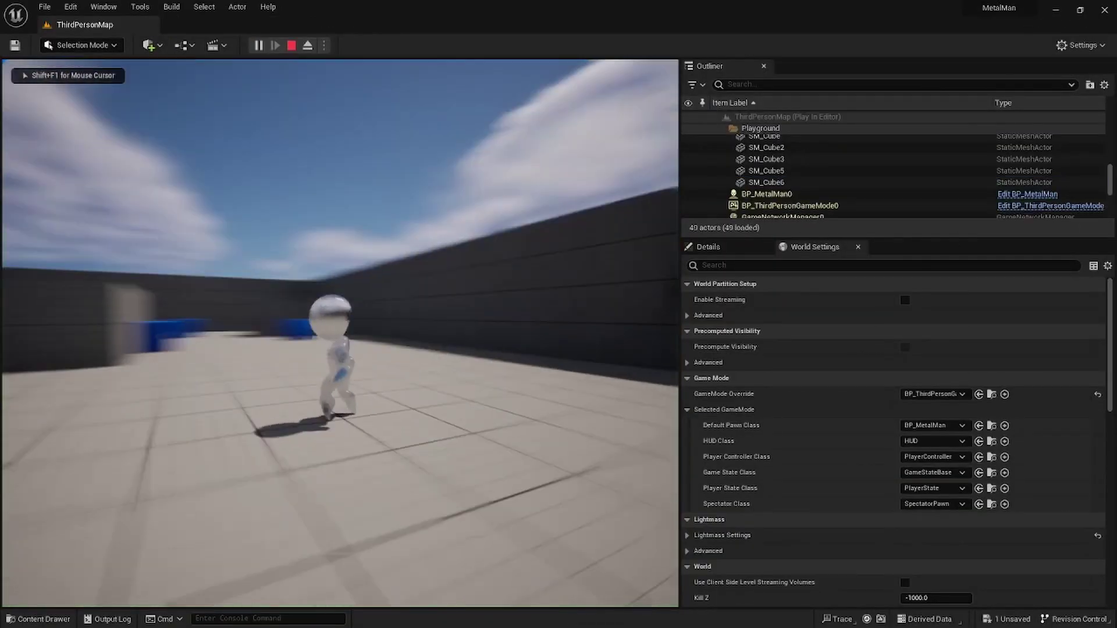
{"action": "key", "text": "w"}
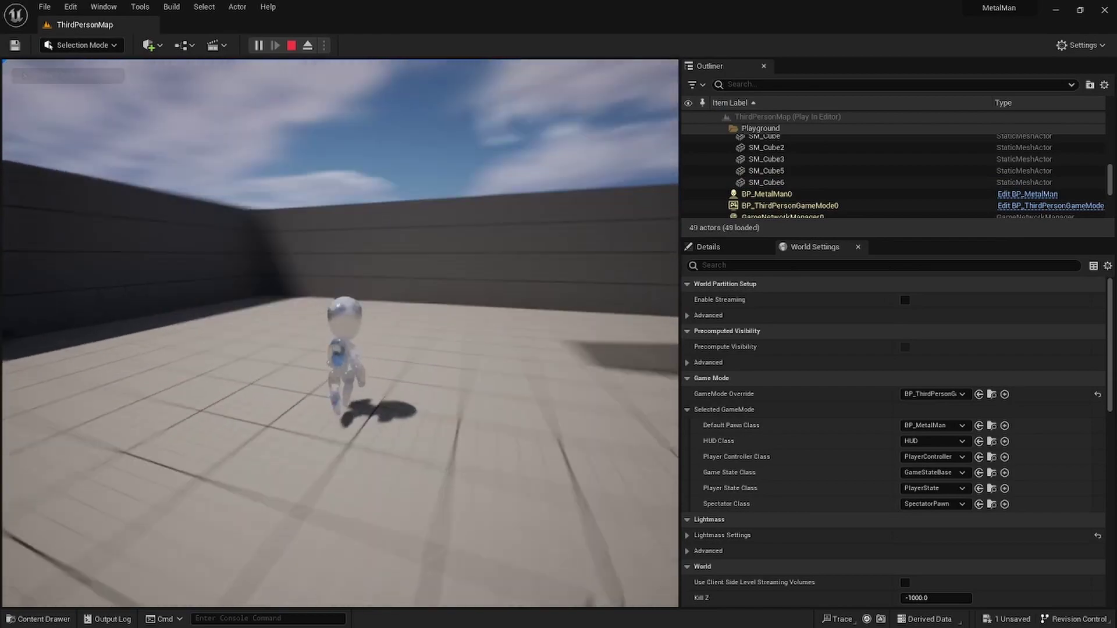
{"action": "key", "text": "space"}
{"action": "key", "text": "w"}
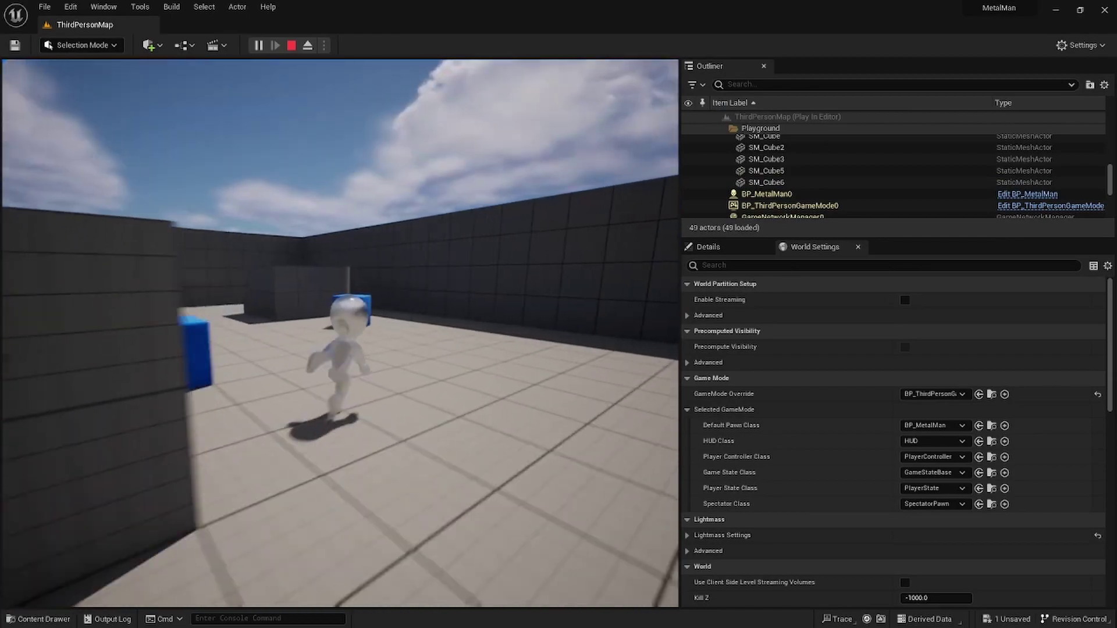
{"action": "key", "text": "space"}
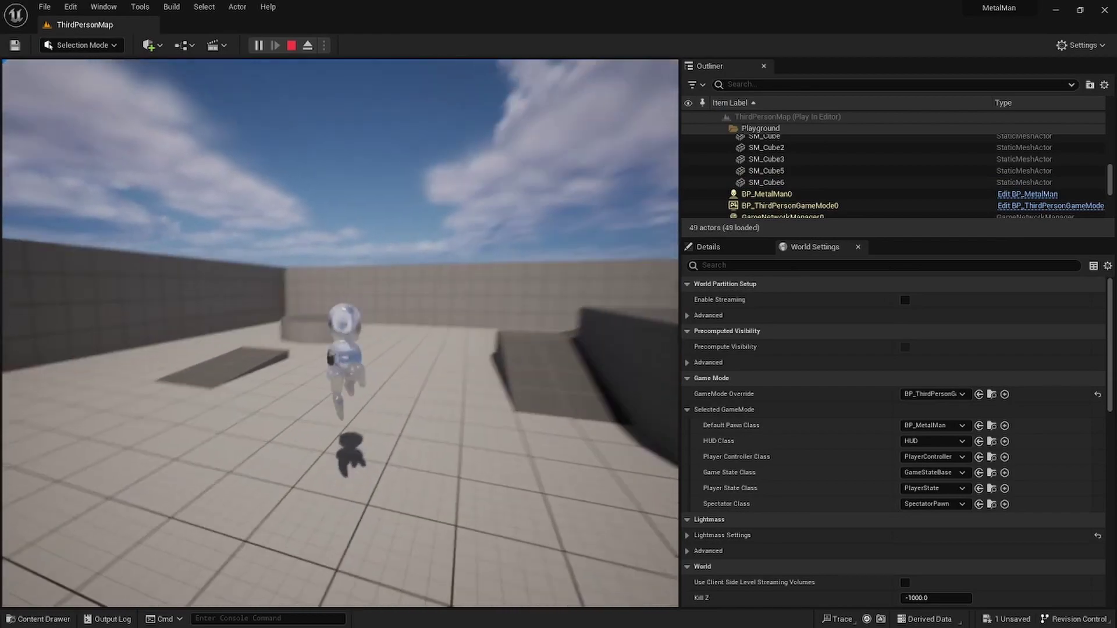
{"action": "key", "text": "w"}
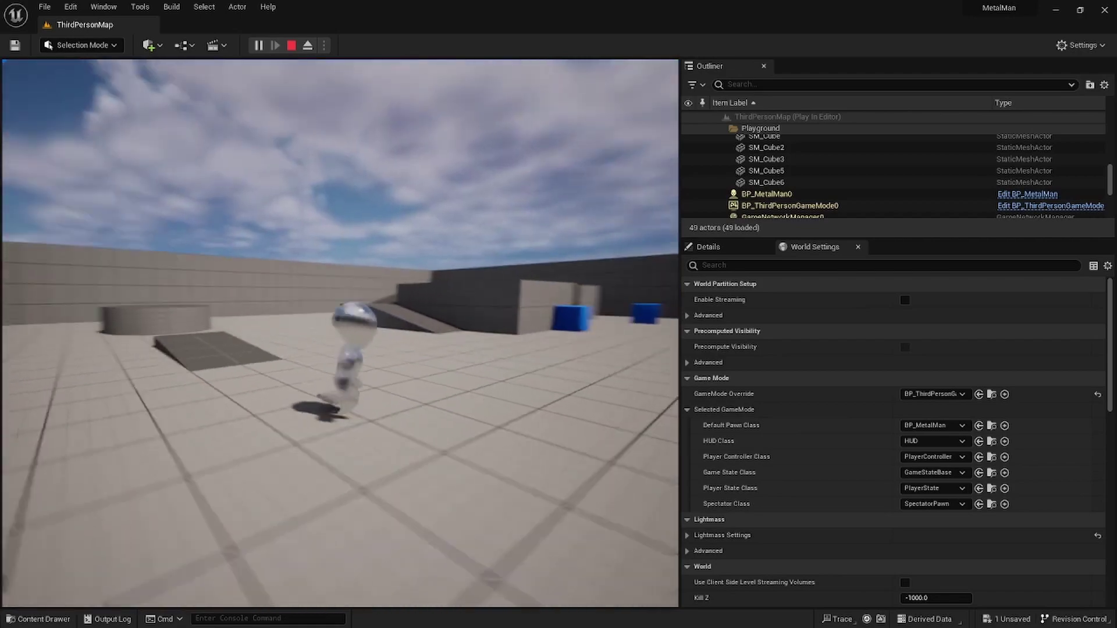
{"action": "key", "text": "Escape"}
Return to the ABP_MetalMan event graph and add a Boolean variable named Jumping?
{"action": "key", "text": "ctrl+space"}
{"action": "double_click", "coordinate": [273, 349]}
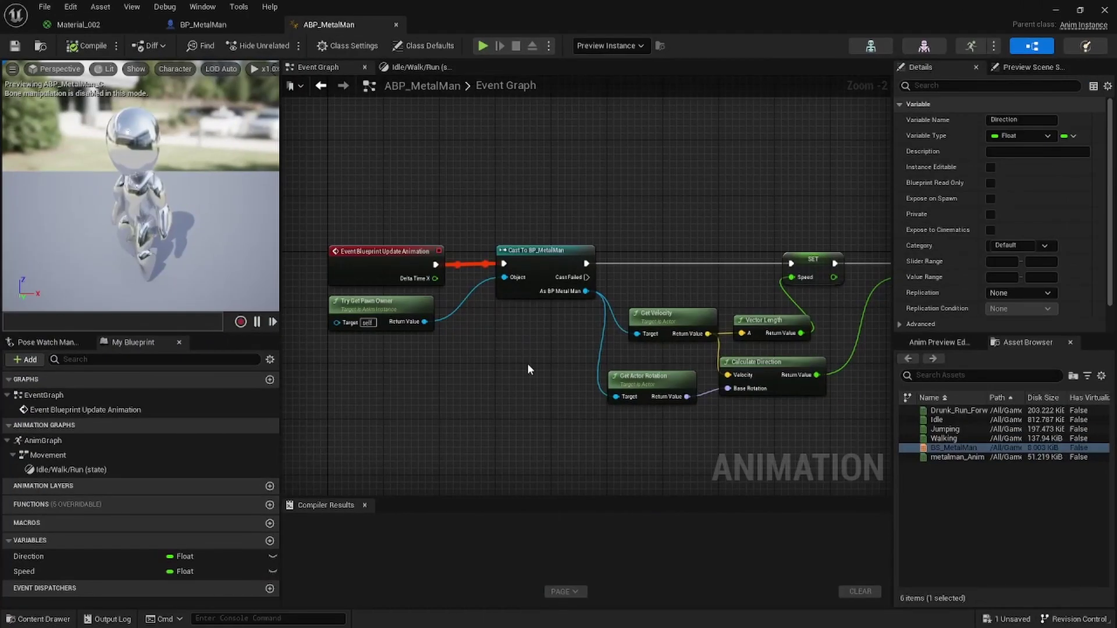
{"action": "scroll", "coordinate": [431, 365], "scroll_direction": "down", "scroll_amount": 3}
{"action": "right_click_drag", "start_coordinate": [441, 364], "coordinate": [345, 414]}
{"action": "scroll", "coordinate": [405, 326], "scroll_direction": "up", "scroll_amount": 1}
{"action": "right_click_drag", "start_coordinate": [407, 309], "coordinate": [585, 221]}
{"action": "left_click", "coordinate": [422, 435]}
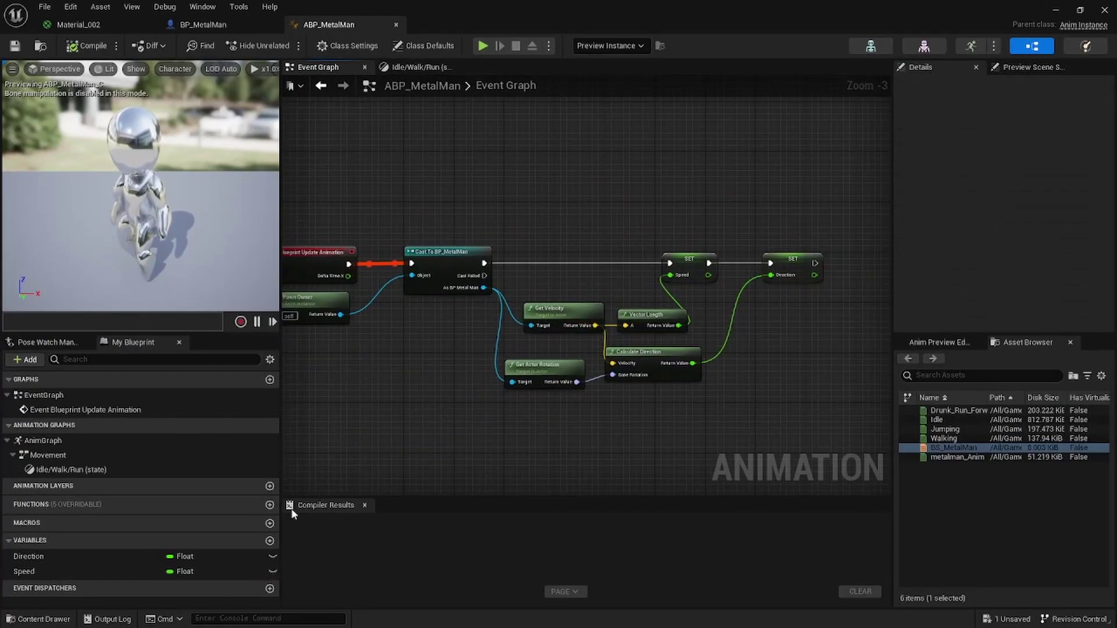
{"action": "left_click", "coordinate": [270, 541]}
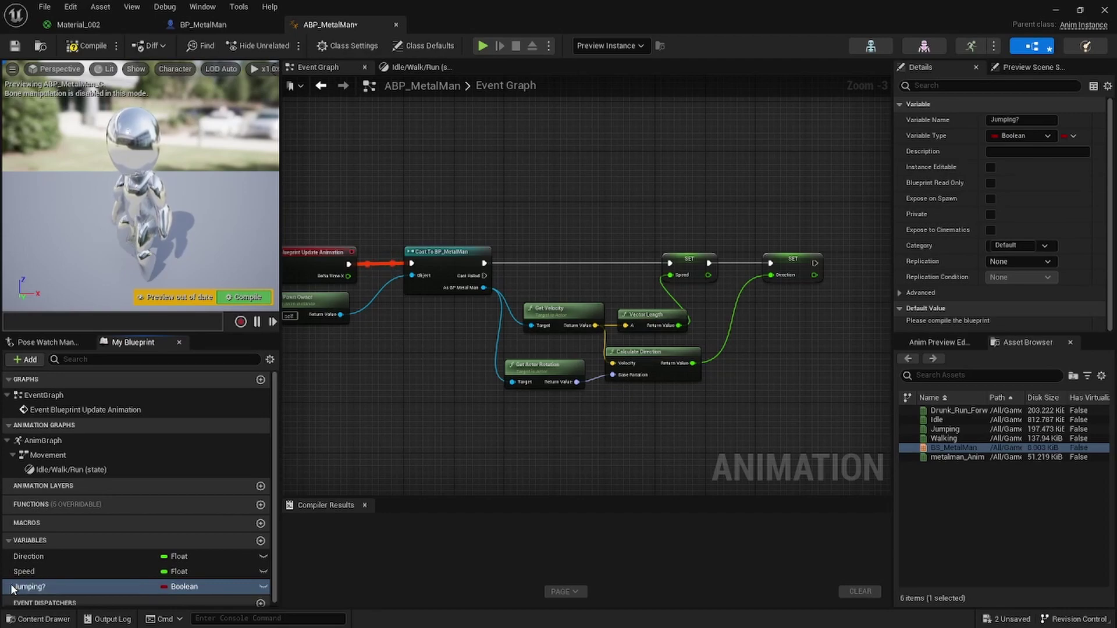
Add an Is Falling node with its Character Movement target from the As BP Metal Man output
{"action": "right_click_drag", "start_coordinate": [514, 349], "coordinate": [437, 383]}
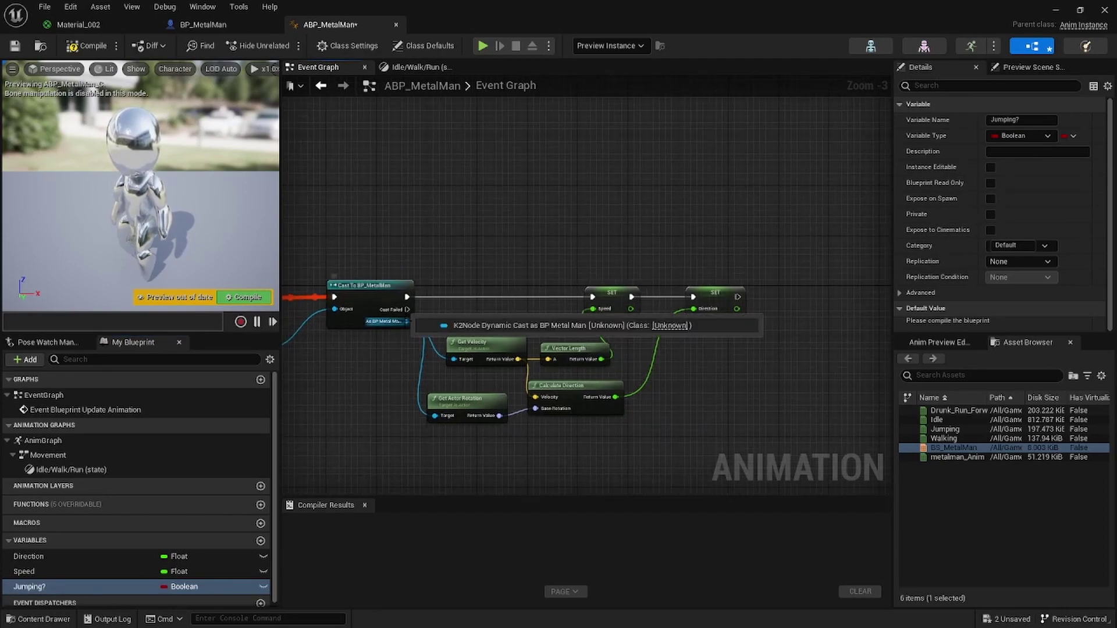
{"action": "left_click_drag", "start_coordinate": [407, 322], "coordinate": [484, 232]}
{"action": "type", "text": "is fal"}
{"action": "key", "text": "Return"}
{"action": "left_click", "coordinate": [596, 166]}
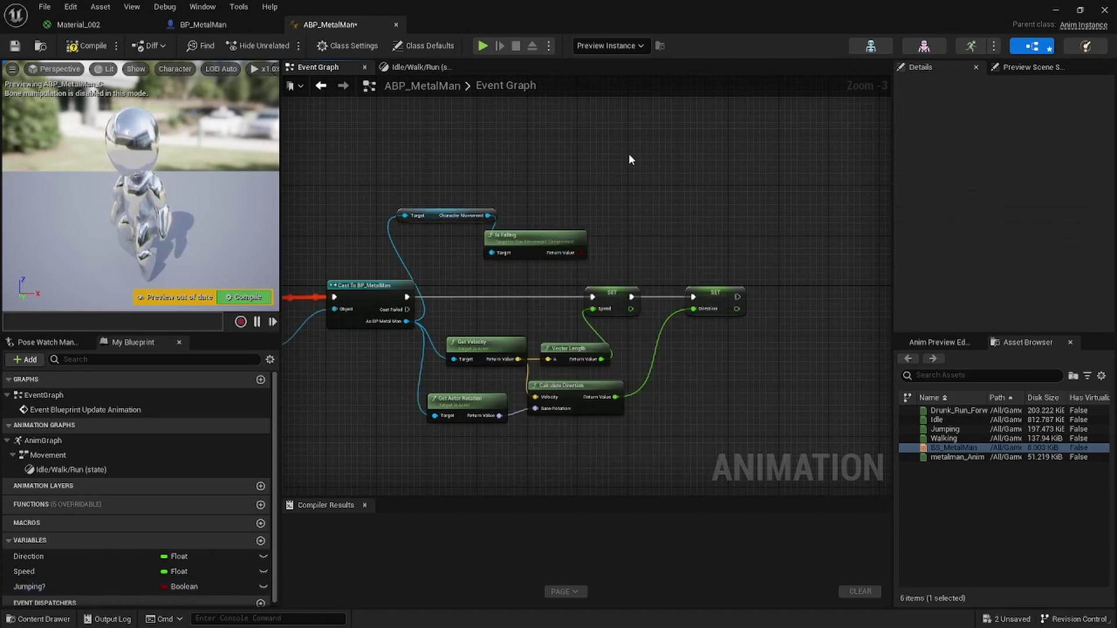
Arrange the Character Movement and Is Falling nodes in a row above the Set Speed and Set Direction nodes
{"action": "left_click_drag", "start_coordinate": [552, 238], "coordinate": [713, 227]}
{"action": "left_click_drag", "start_coordinate": [428, 209], "coordinate": [521, 246]}
{"action": "left_click", "coordinate": [597, 176]}
{"action": "right_click_drag", "start_coordinate": [597, 176], "coordinate": [402, 174]}
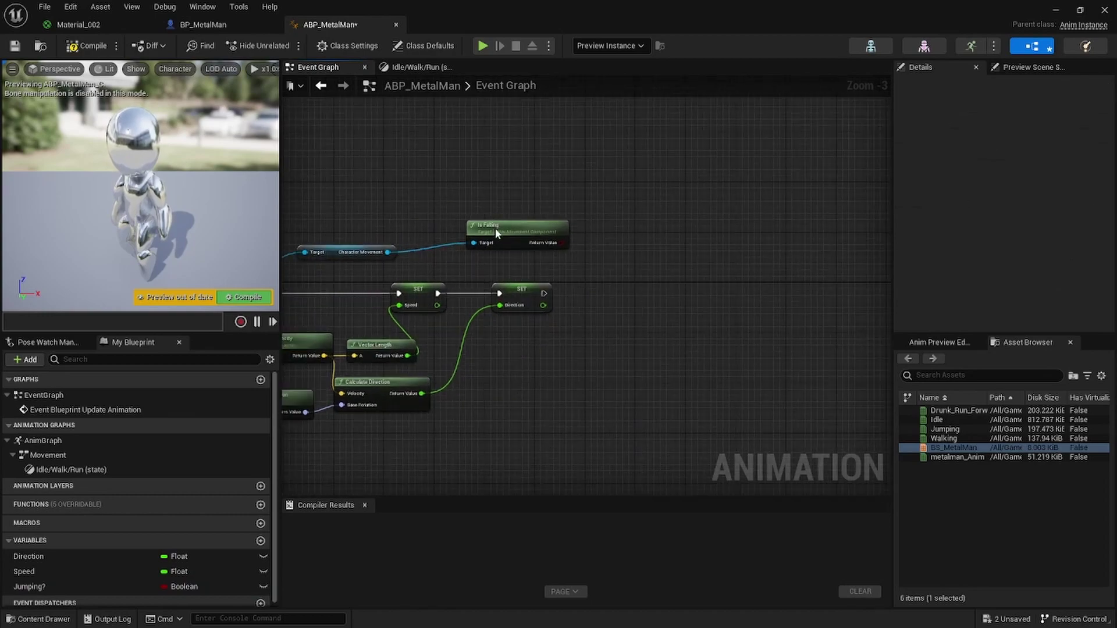
{"action": "left_click_drag", "start_coordinate": [486, 226], "coordinate": [474, 232]}
Add a Set Jumping? node executed after Set Direction, feed it the Is Falling return value, and compile
{"action": "left_click_drag", "start_coordinate": [32, 586], "coordinate": [608, 300]}
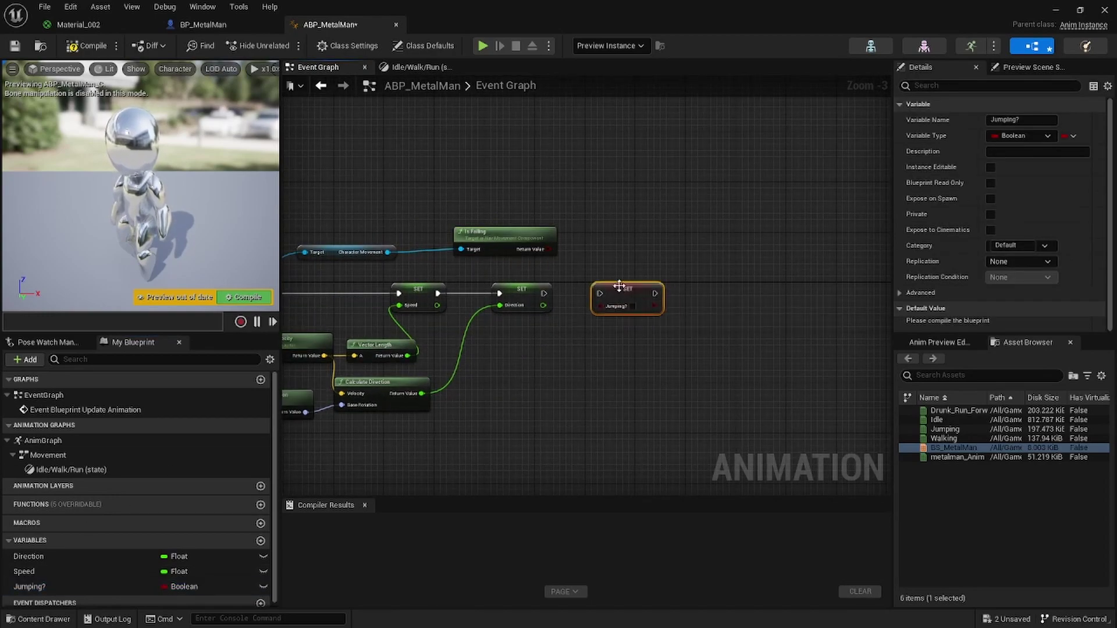
{"action": "left_click_drag", "start_coordinate": [547, 249], "coordinate": [600, 306]}
{"action": "left_click", "coordinate": [769, 329]}
{"action": "left_click", "coordinate": [87, 45]}
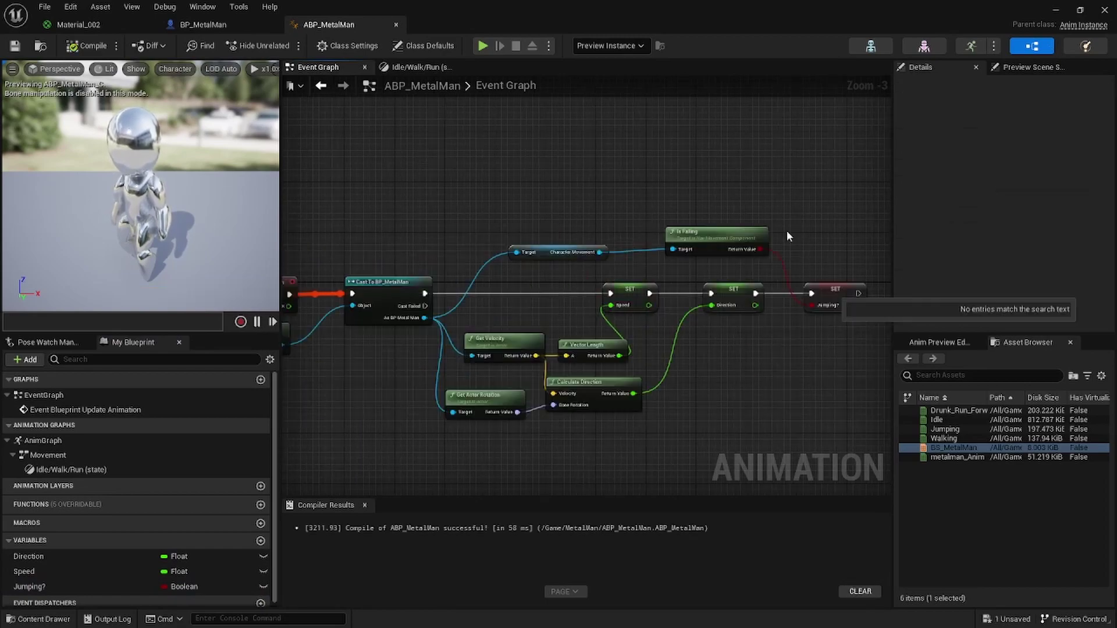
In the Movement state machine, add a Jumping state and link it with Idle/Walk/Run by transitions in both directions
{"action": "right_click_drag", "start_coordinate": [819, 195], "coordinate": [540, 219]}
{"action": "left_click", "coordinate": [407, 67]}
{"action": "left_click", "coordinate": [587, 85]}
{"action": "left_click", "coordinate": [504, 86]}
{"action": "double_click", "coordinate": [431, 296]}
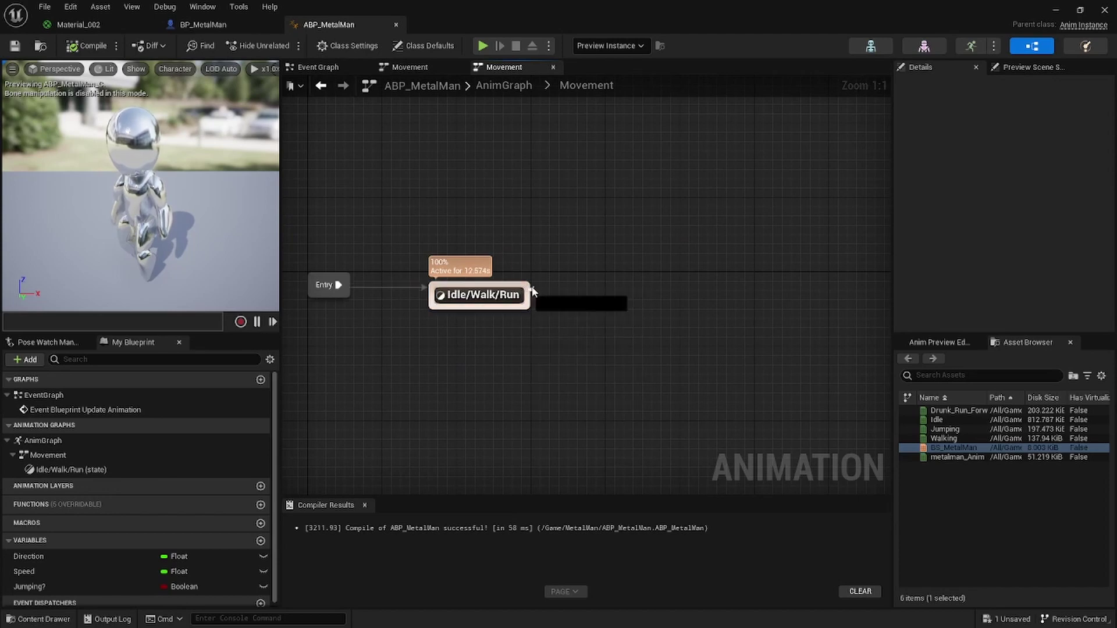
{"action": "left_click_drag", "start_coordinate": [556, 290], "coordinate": [643, 285]}
{"action": "left_click", "coordinate": [670, 319]}
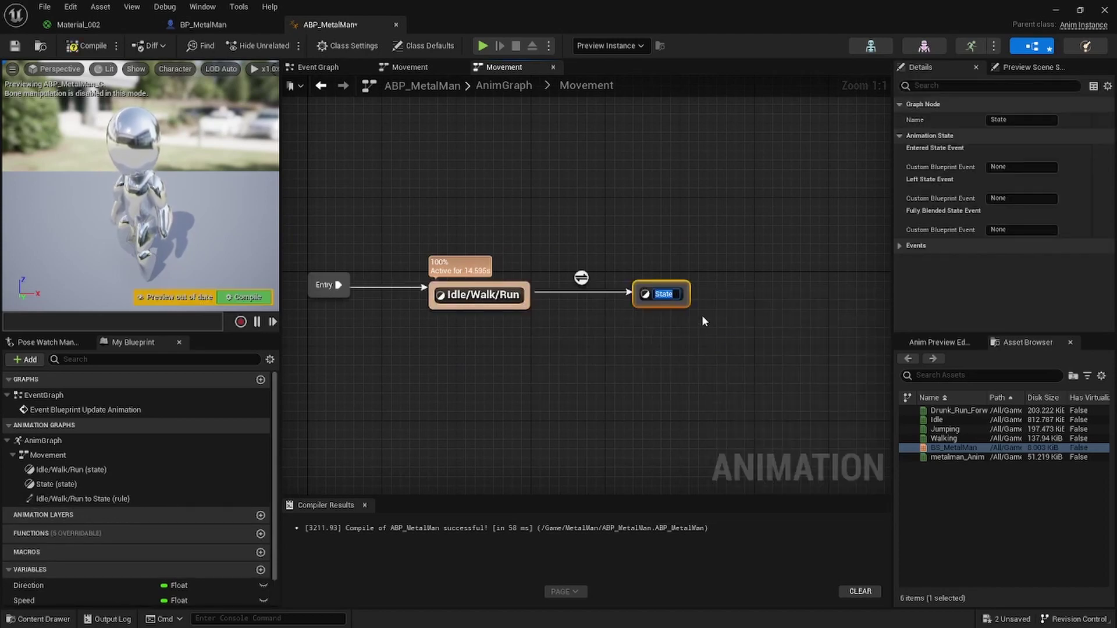
{"action": "type", "text": "Jumping"}
{"action": "key", "text": "Return"}
{"action": "left_click", "coordinate": [636, 341]}
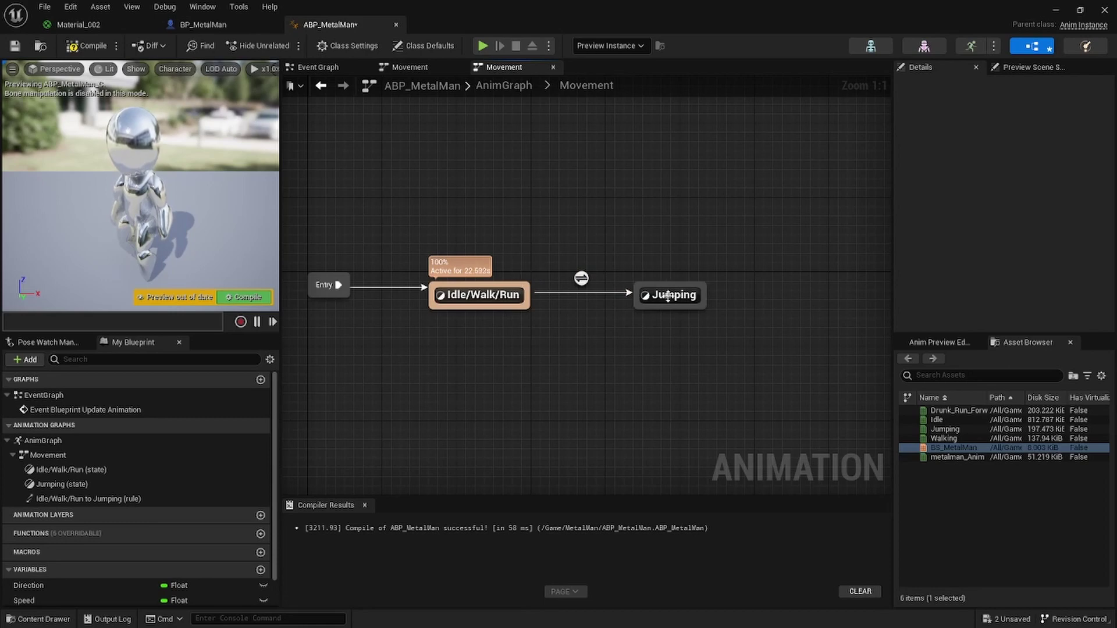
{"action": "left_click_drag", "start_coordinate": [636, 295], "coordinate": [532, 307]}
{"action": "left_click", "coordinate": [570, 287]}
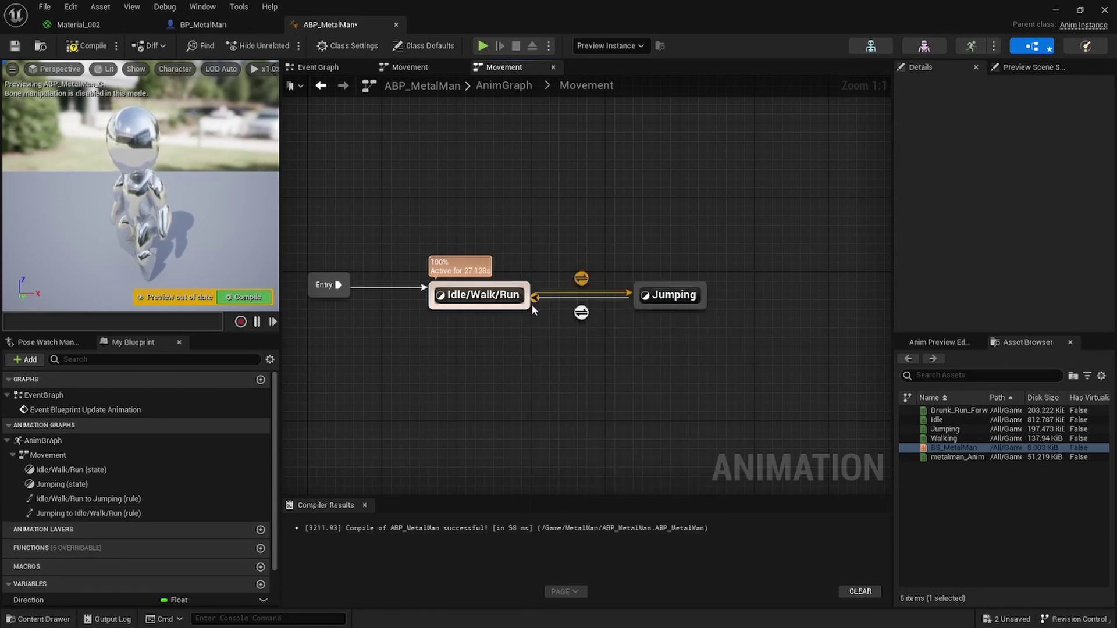
Open the Idle/Walk/Run to Jumping transition rule and add a Get Jumping? node
{"action": "double_click", "coordinate": [581, 278]}
{"action": "scroll", "coordinate": [197, 514], "scroll_direction": "down", "scroll_amount": 2}
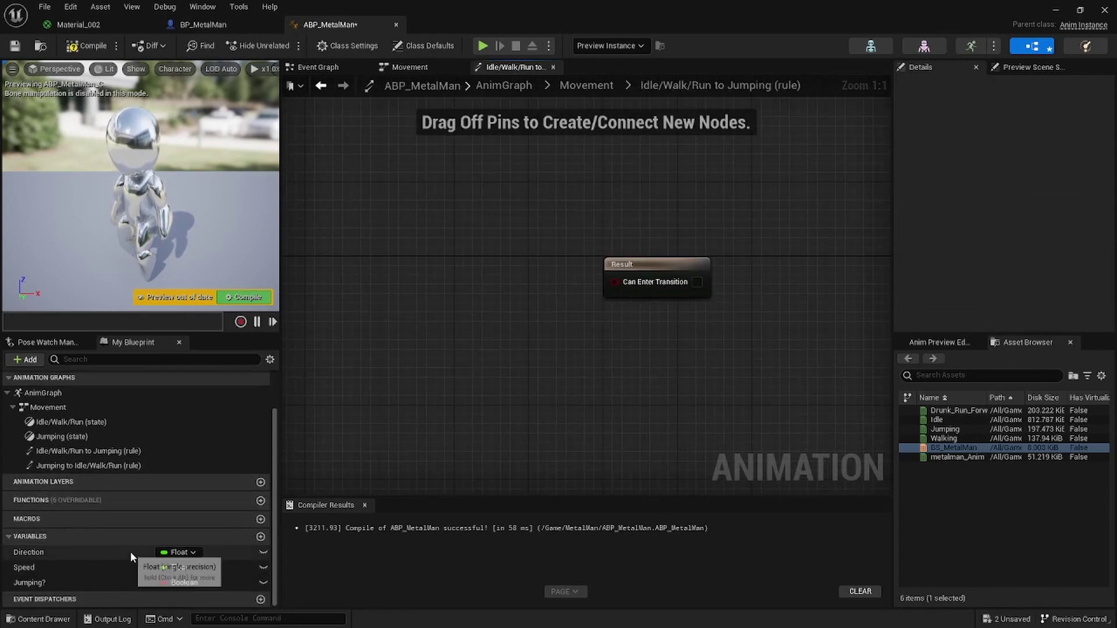
{"action": "left_click_drag", "start_coordinate": [29, 583], "coordinate": [451, 319]}
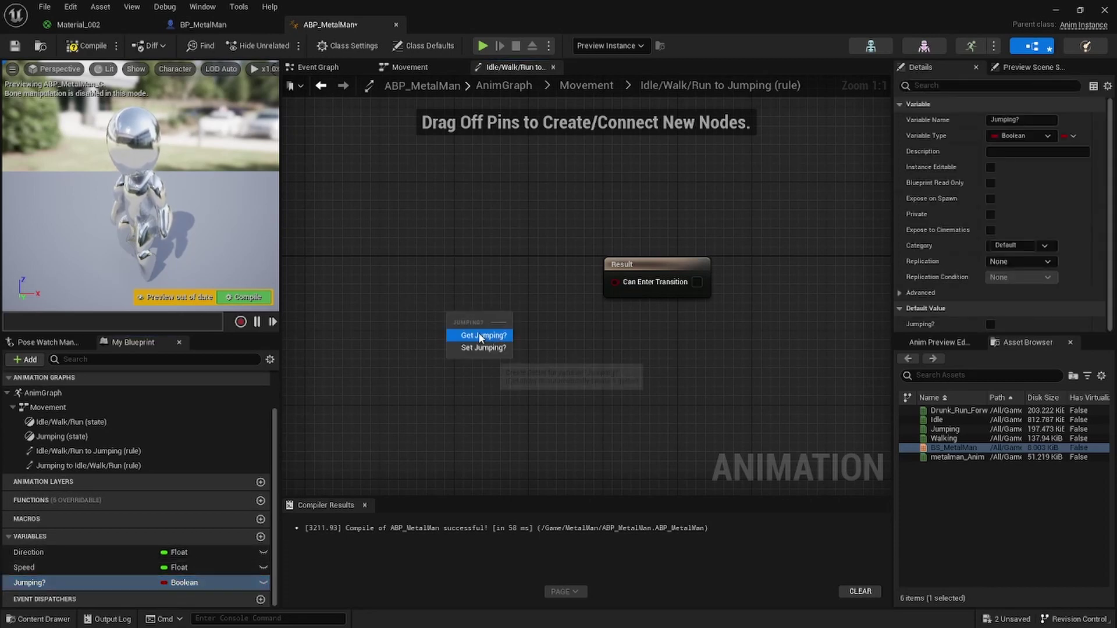
{"action": "left_click", "coordinate": [507, 336]}
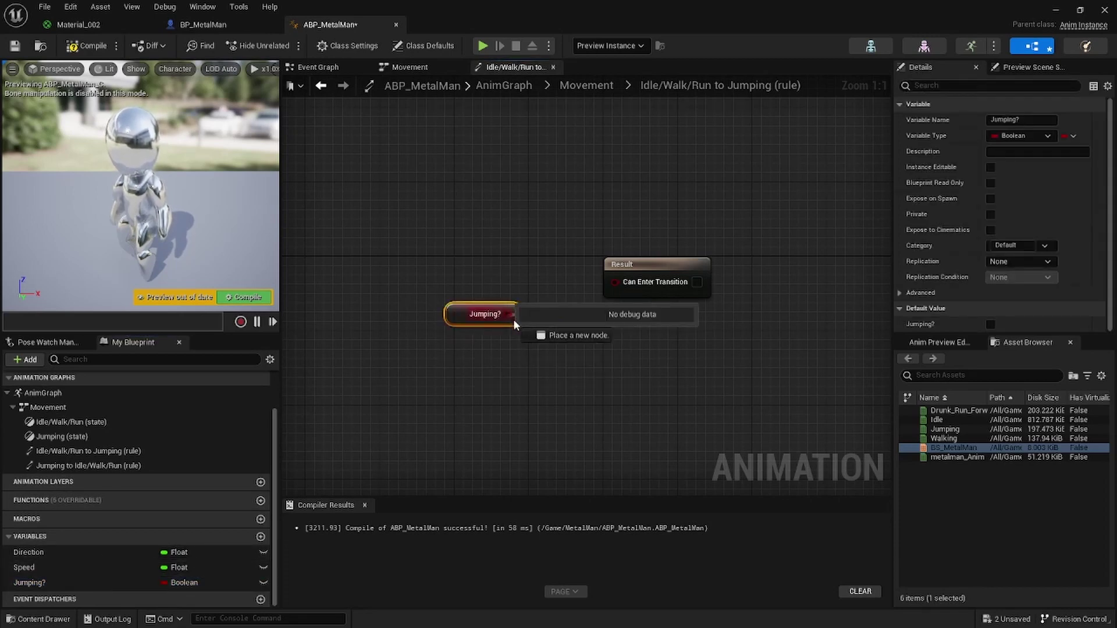
Compare Jumping? with true through an Equal node, connect its result to Can Enter Transition, and compile
{"action": "left_click_drag", "start_coordinate": [521, 321], "coordinate": [551, 302]}
{"action": "type", "text": "=="}
{"action": "key", "text": "Return"}
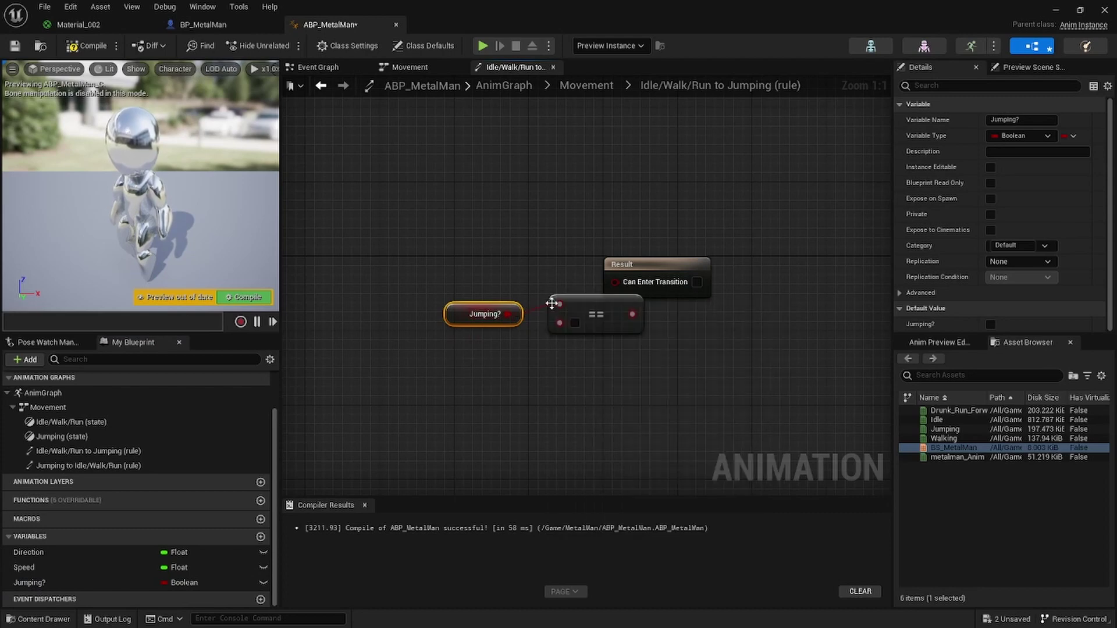
{"action": "left_click_drag", "start_coordinate": [574, 315], "coordinate": [611, 284]}
{"action": "left_click", "coordinate": [79, 43]}
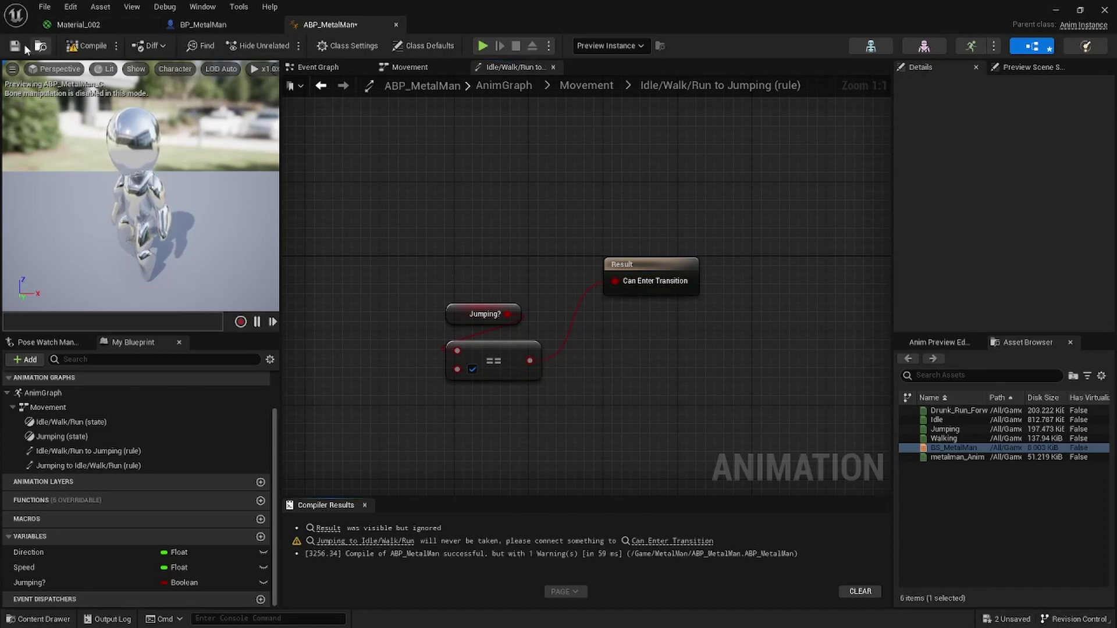
In the Jumping to Idle/Walk/Run transition rule, add a Get Jumping? node and connect it to a new Equal node
{"action": "left_click", "coordinate": [586, 85]}
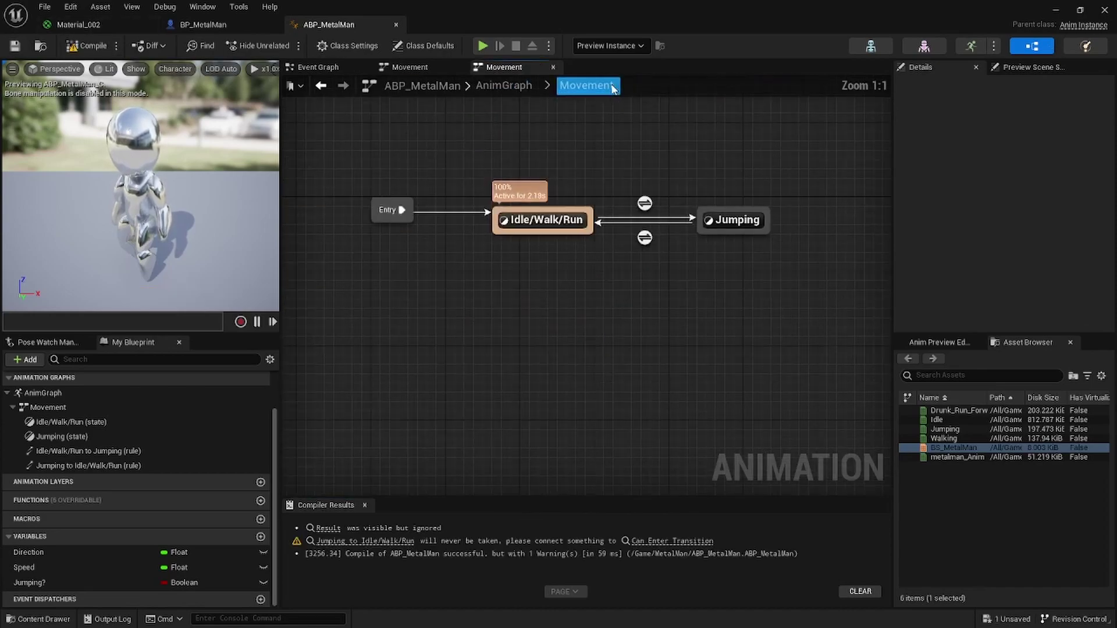
{"action": "double_click", "coordinate": [697, 313]}
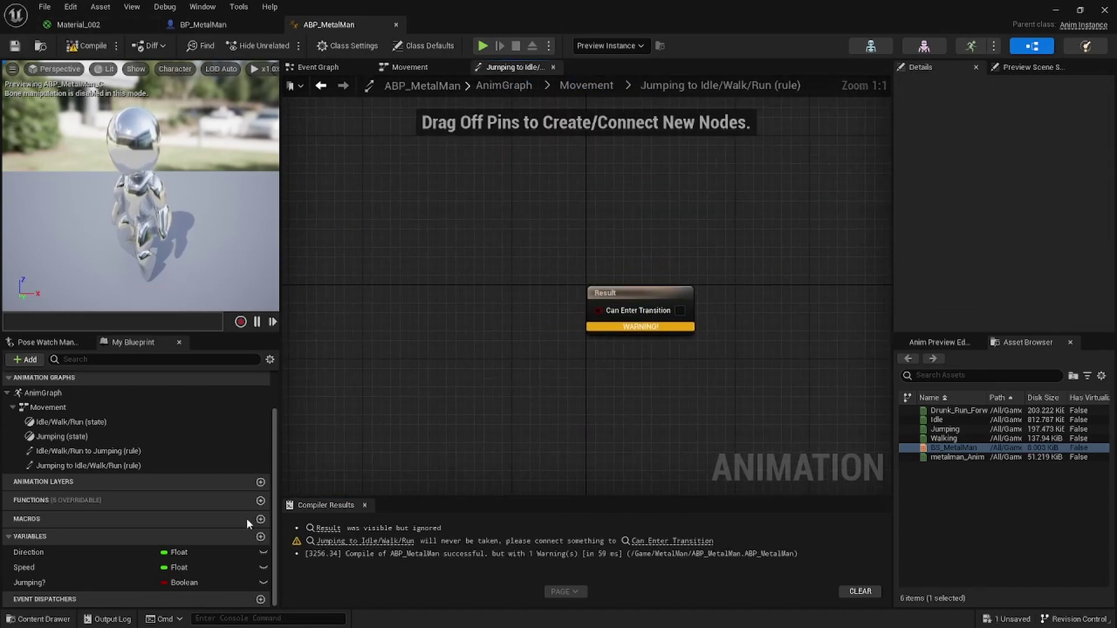
{"action": "left_click_drag", "start_coordinate": [29, 582], "coordinate": [410, 322], "text": "ctrl"}
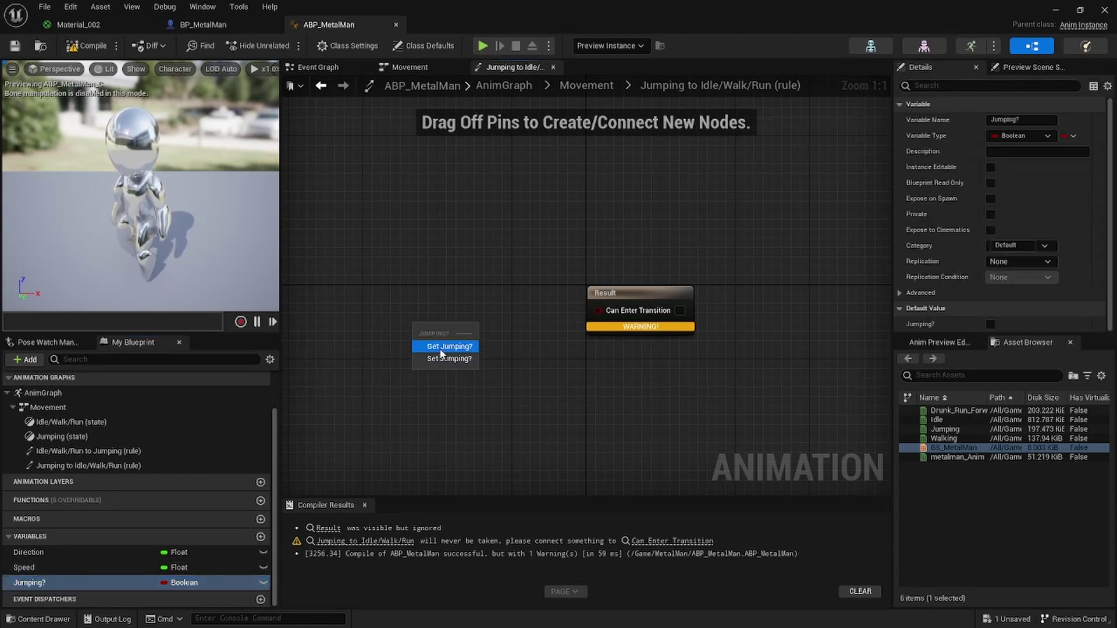
{"action": "left_click", "coordinate": [441, 349]}
{"action": "left_click_drag", "start_coordinate": [481, 325], "coordinate": [471, 380]}
{"action": "type", "text": "="}
{"action": "key", "text": "Return"}
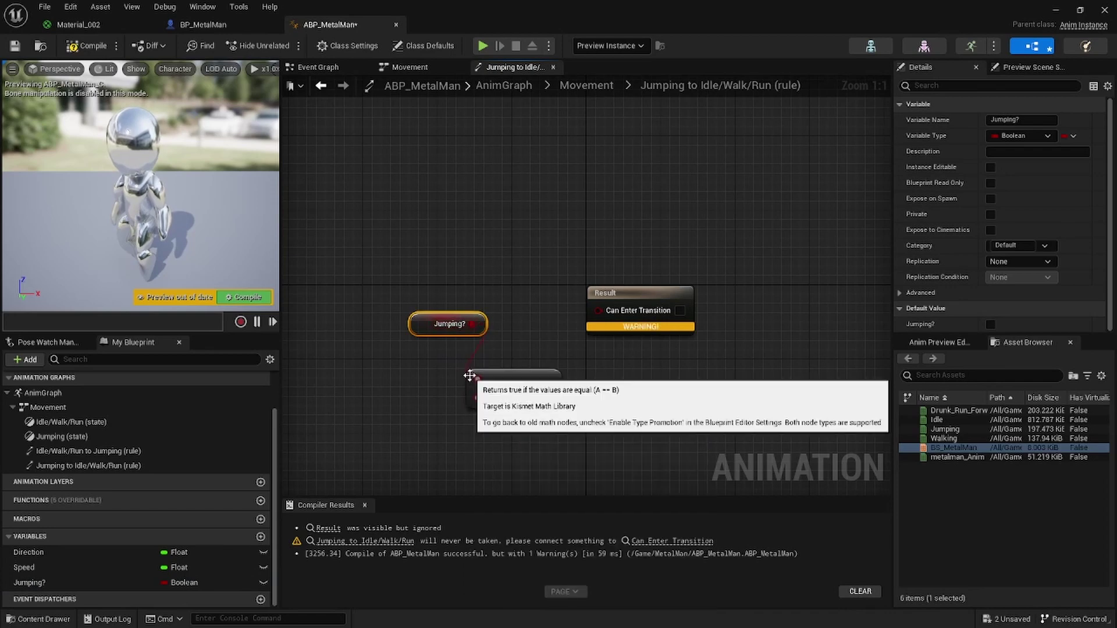
Connect the Equal node's result to Can Enter Transition in the Jumping to Idle/Walk/Run rule and compile
{"action": "left_click_drag", "start_coordinate": [551, 389], "coordinate": [599, 308]}
{"action": "left_click", "coordinate": [72, 48]}
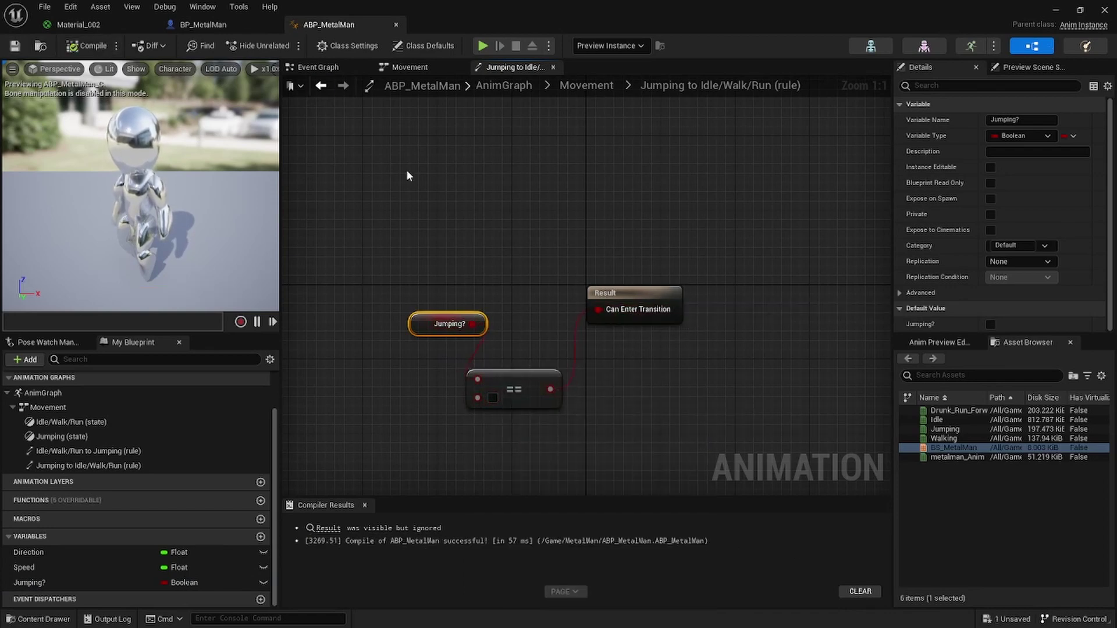
In the Jumping state of the Movement state machine, add the Jumping animation, connect it to Output Animation Pose, and compile
{"action": "left_click", "coordinate": [411, 64]}
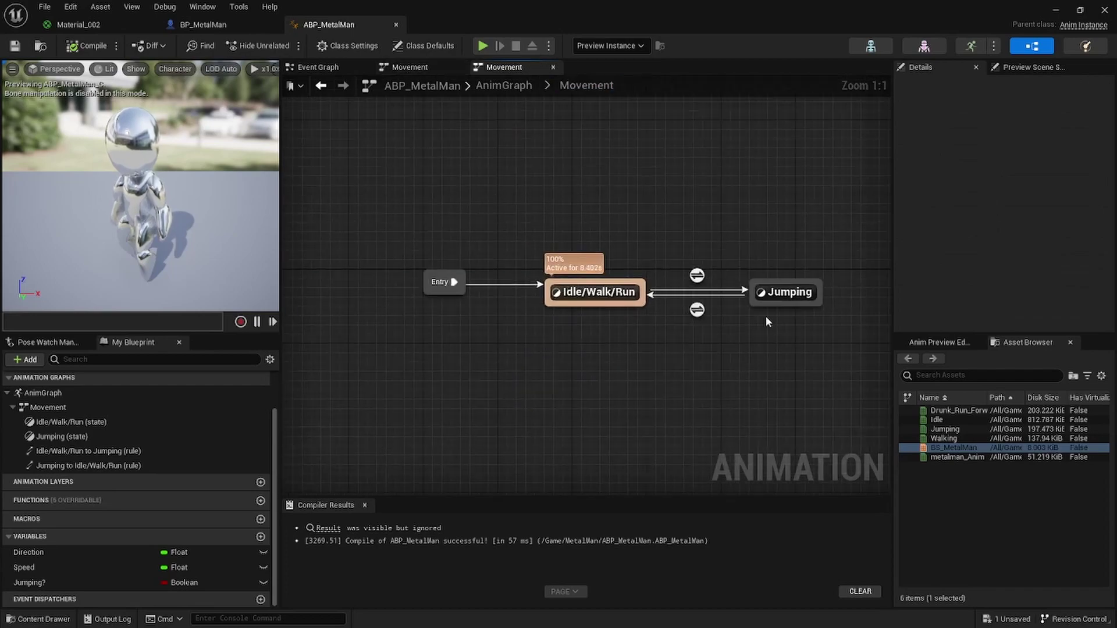
{"action": "double_click", "coordinate": [815, 280]}
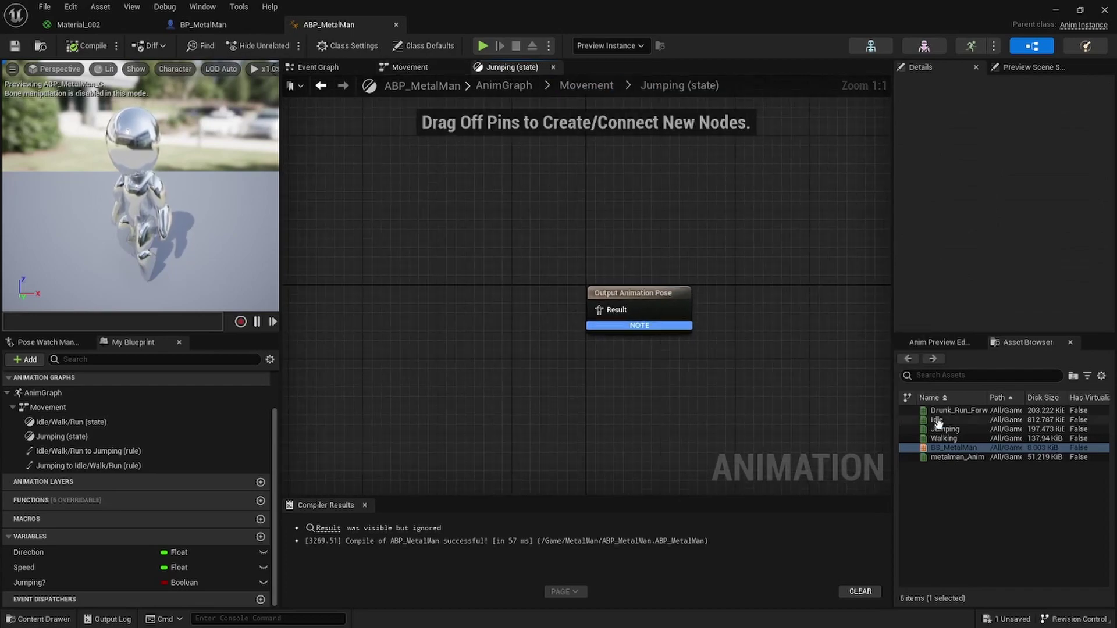
{"action": "left_click_drag", "start_coordinate": [945, 430], "coordinate": [450, 322]}
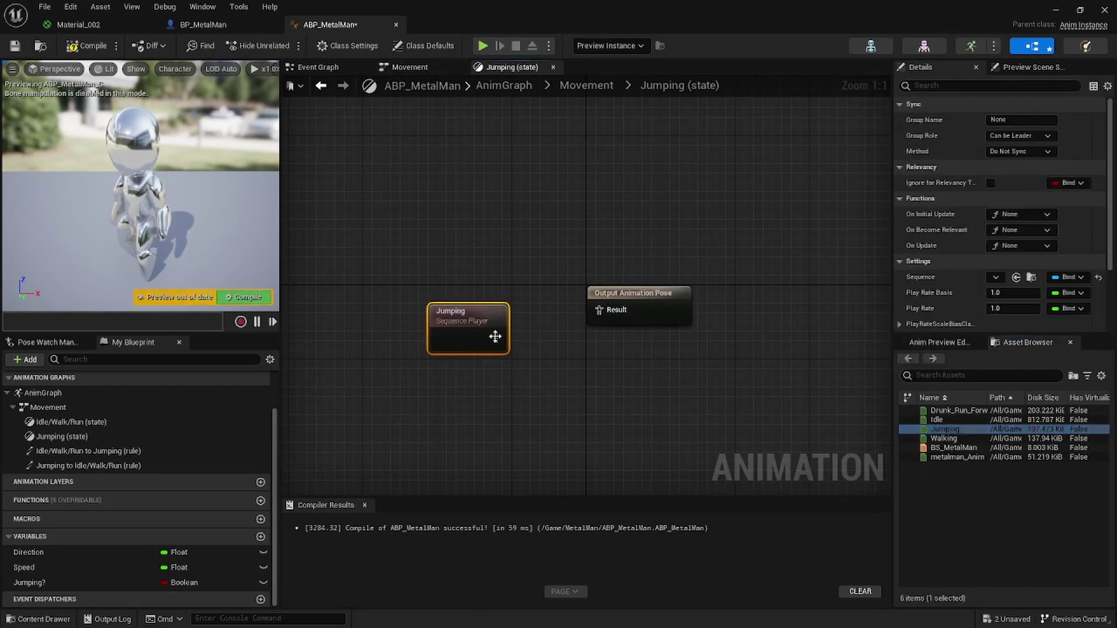
{"action": "left_click", "coordinate": [236, 297]}
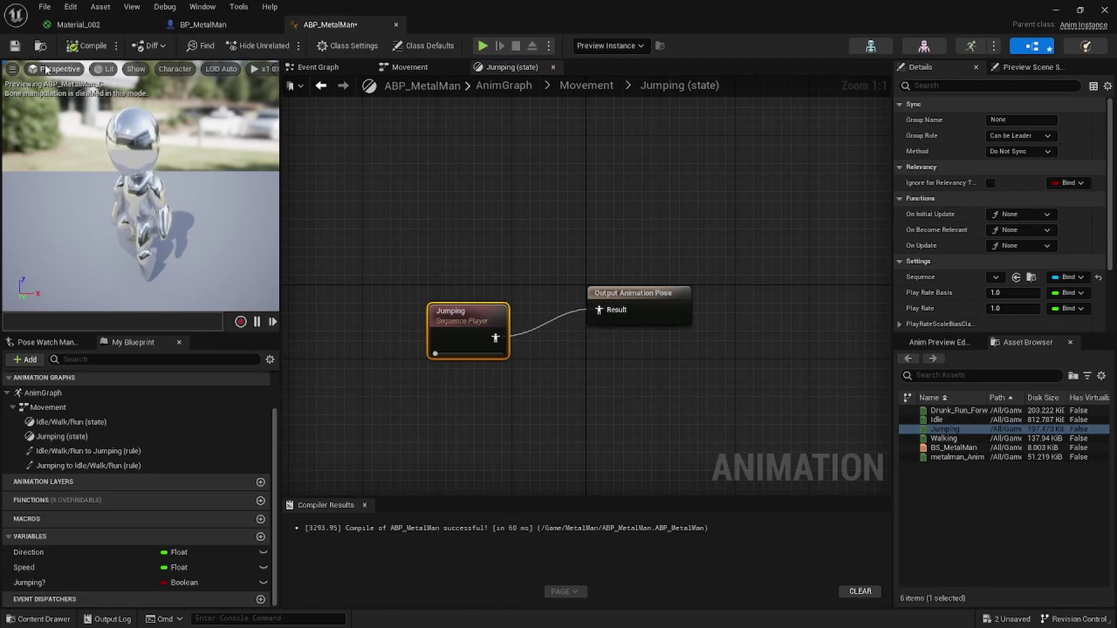
Play ThirdPersonMap in the editor and test the character's jump repeatedly in full-screen view
{"action": "left_click", "coordinate": [201, 25]}
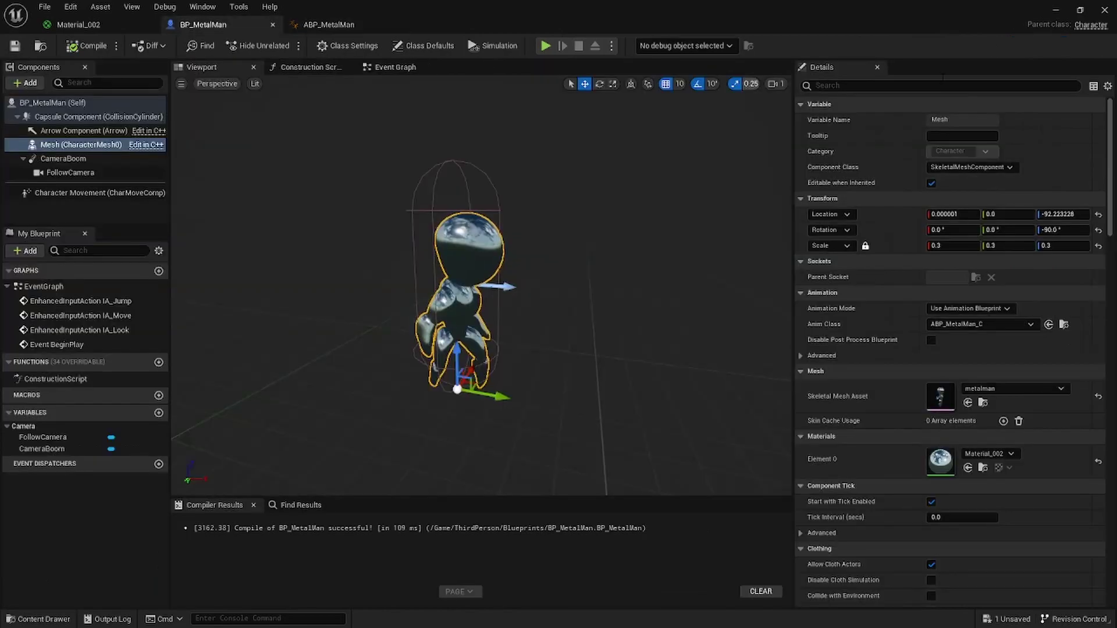
{"action": "left_click", "coordinate": [1056, 11]}
{"action": "left_click", "coordinate": [259, 46]}
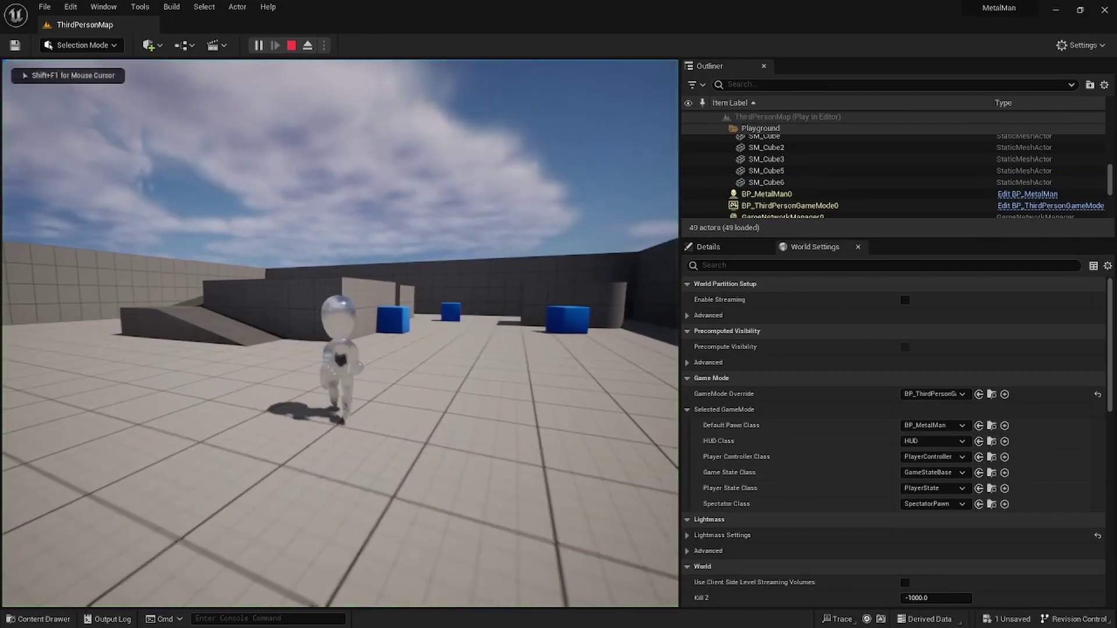
{"action": "key", "text": "w"}
{"action": "key", "text": "space"}
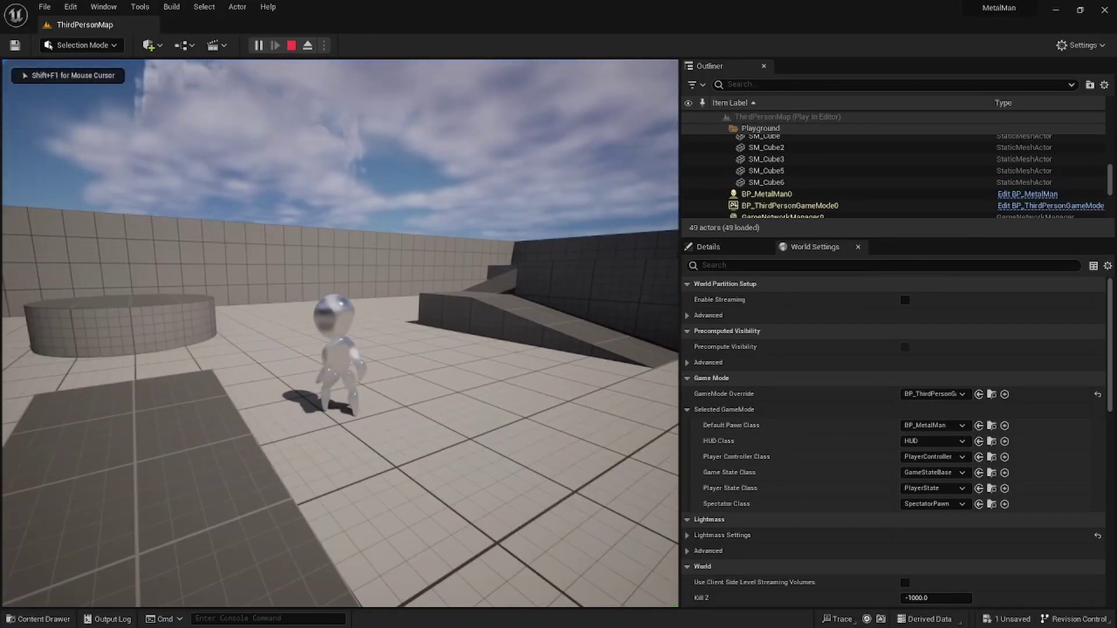
{"action": "key", "text": "F11"}
{"action": "key", "text": "space"}
{"action": "key", "text": "space"}
{"action": "key", "text": "space"}
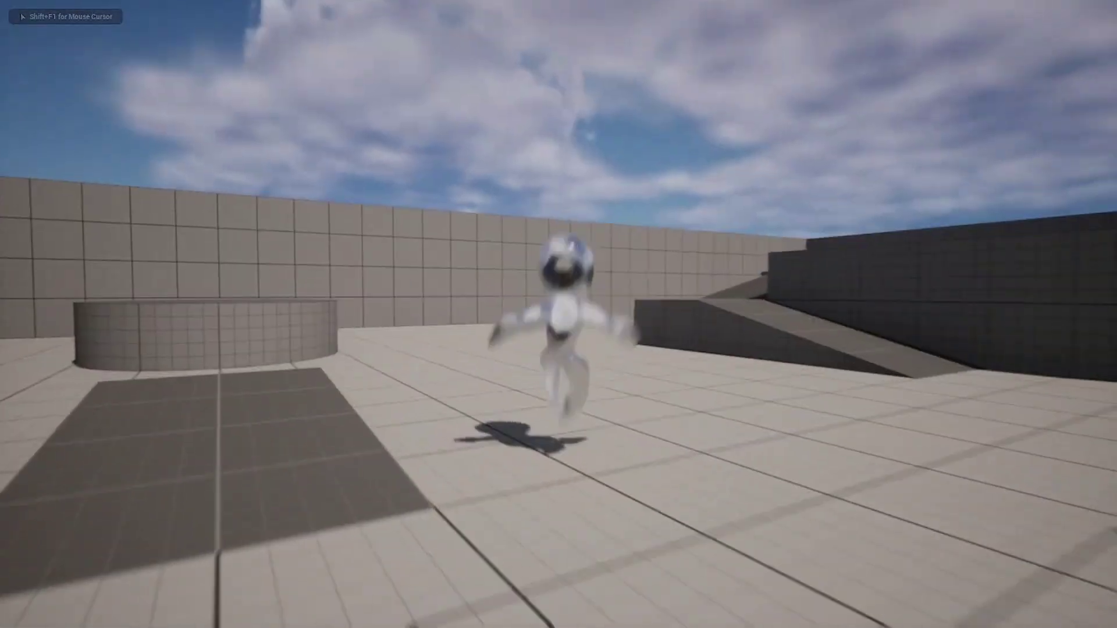
{"action": "key", "text": "space"}
{"action": "key", "text": "space"}
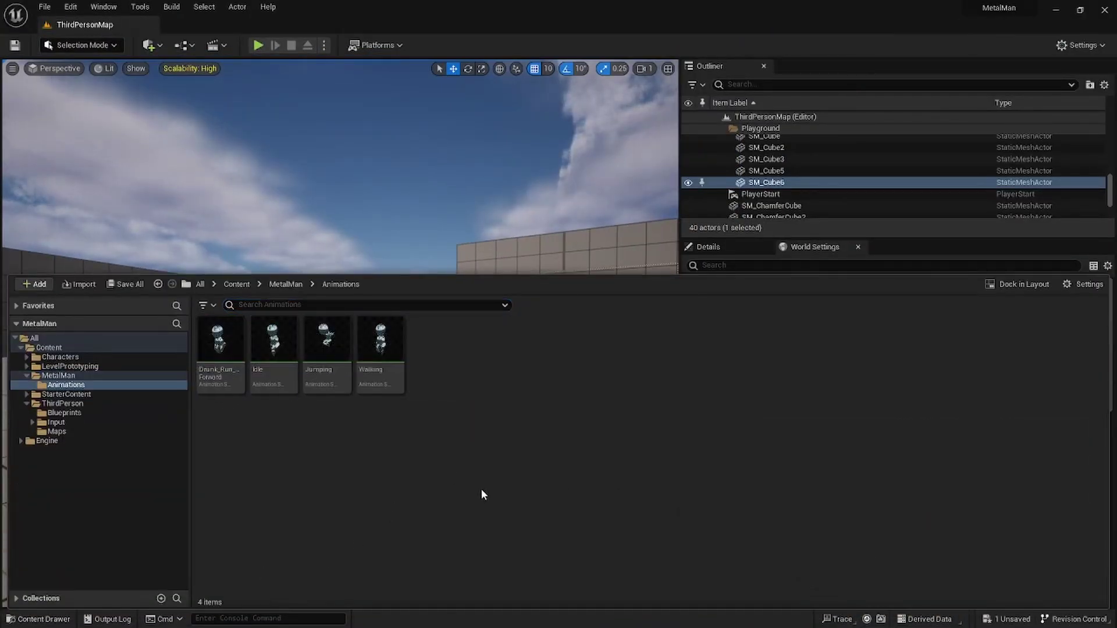
Open the Jumping animation and remove frame 0 to frame 20 from its start
{"action": "double_click", "coordinate": [346, 352]}
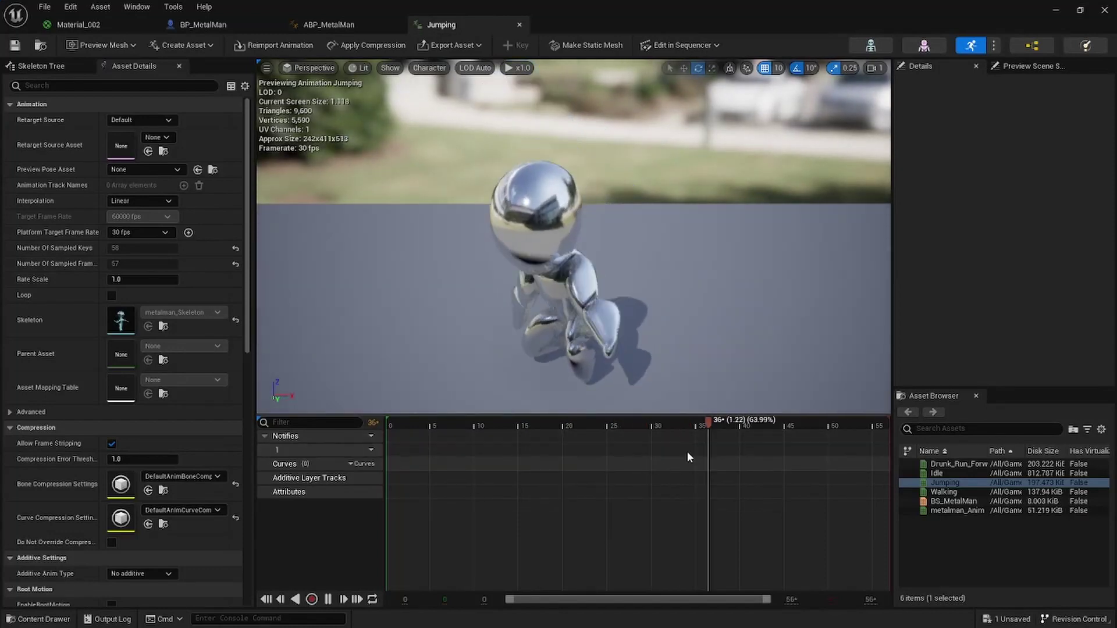
{"action": "left_click_drag", "start_coordinate": [700, 440], "coordinate": [562, 424]}
{"action": "right_click", "coordinate": [562, 424]}
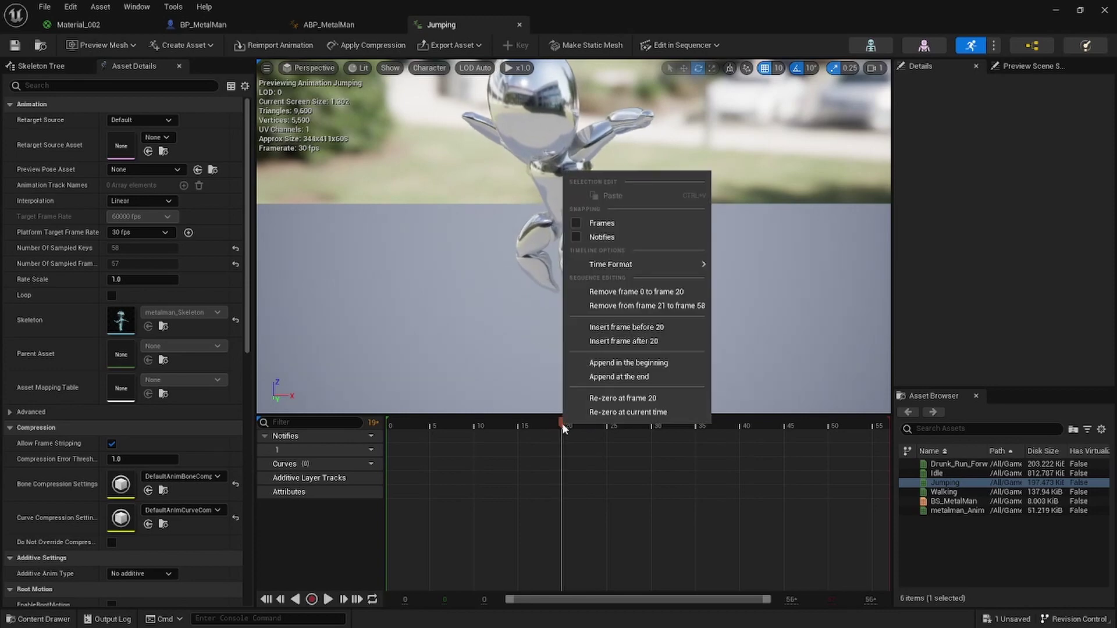
{"action": "left_click", "coordinate": [608, 292]}
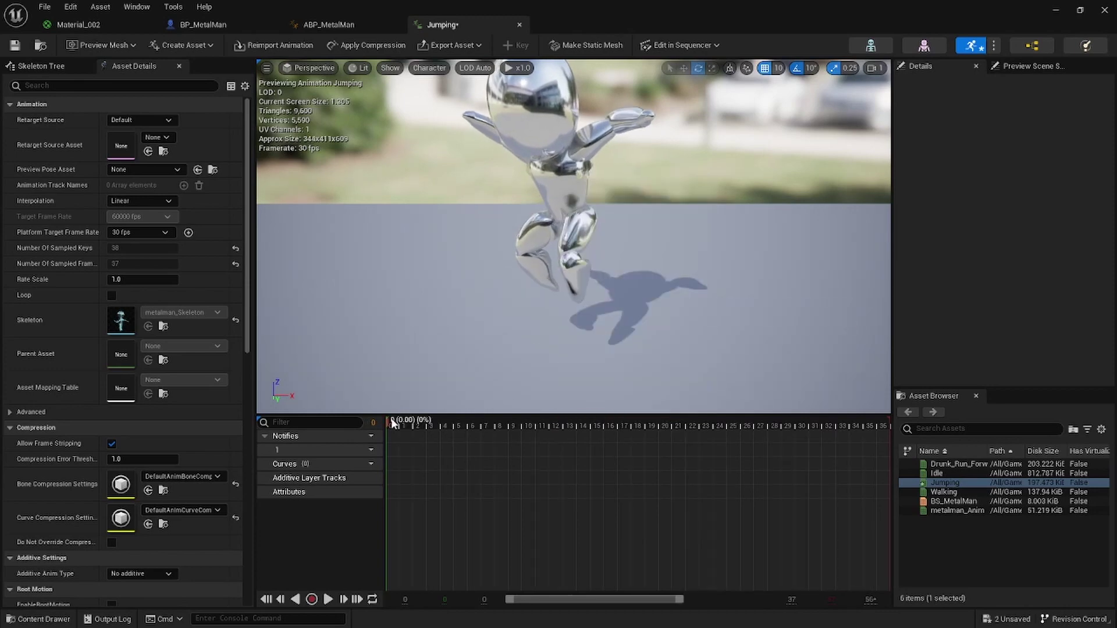
Trim the end of the Jumping animation by removing from frame 10 to frame 38
{"action": "left_click_drag", "start_coordinate": [395, 423], "coordinate": [509, 424]}
{"action": "right_click", "coordinate": [508, 424]}
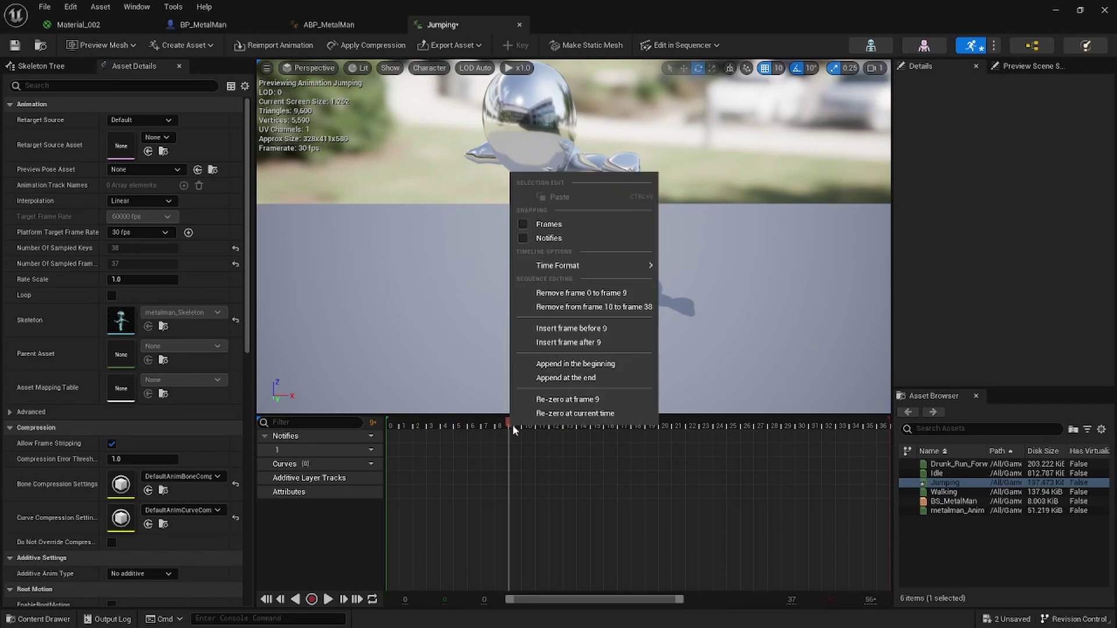
{"action": "left_click", "coordinate": [585, 307]}
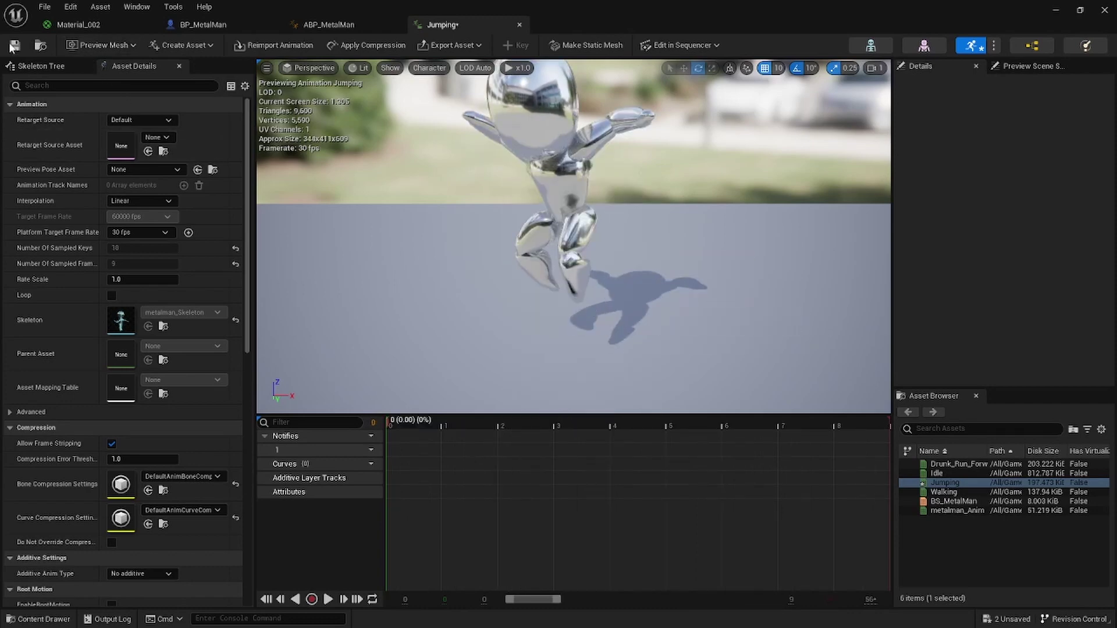
Play ThirdPersonMap again and check the trimmed jump while standing and while moving forward
{"action": "left_click", "coordinate": [1055, 10]}
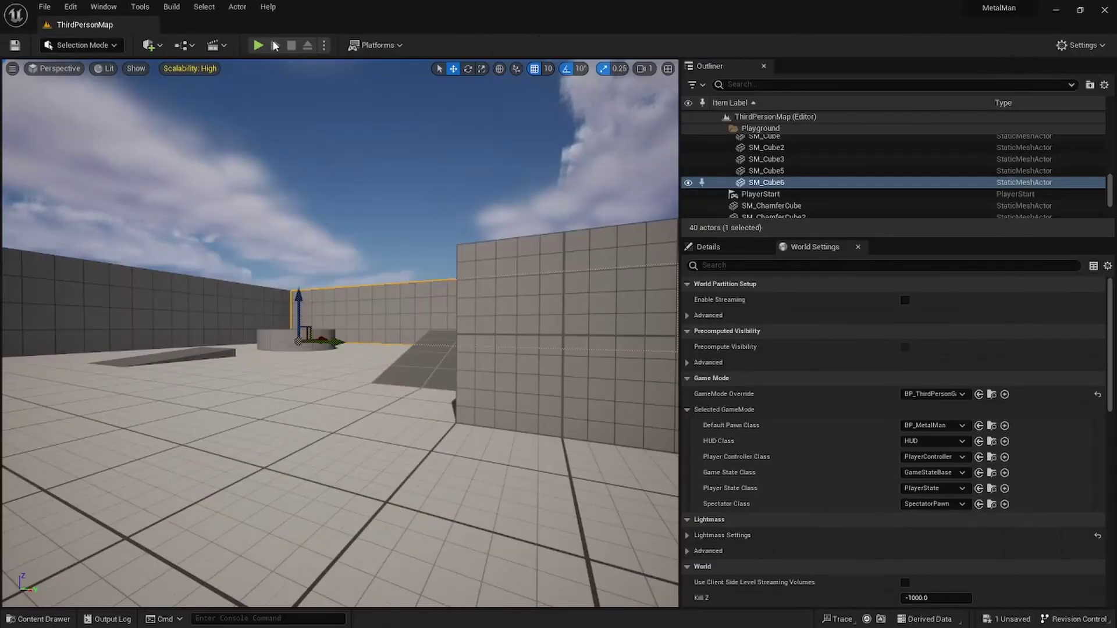
{"action": "key", "text": "alt+p"}
{"action": "key", "text": "w"}
{"action": "key", "text": "space"}
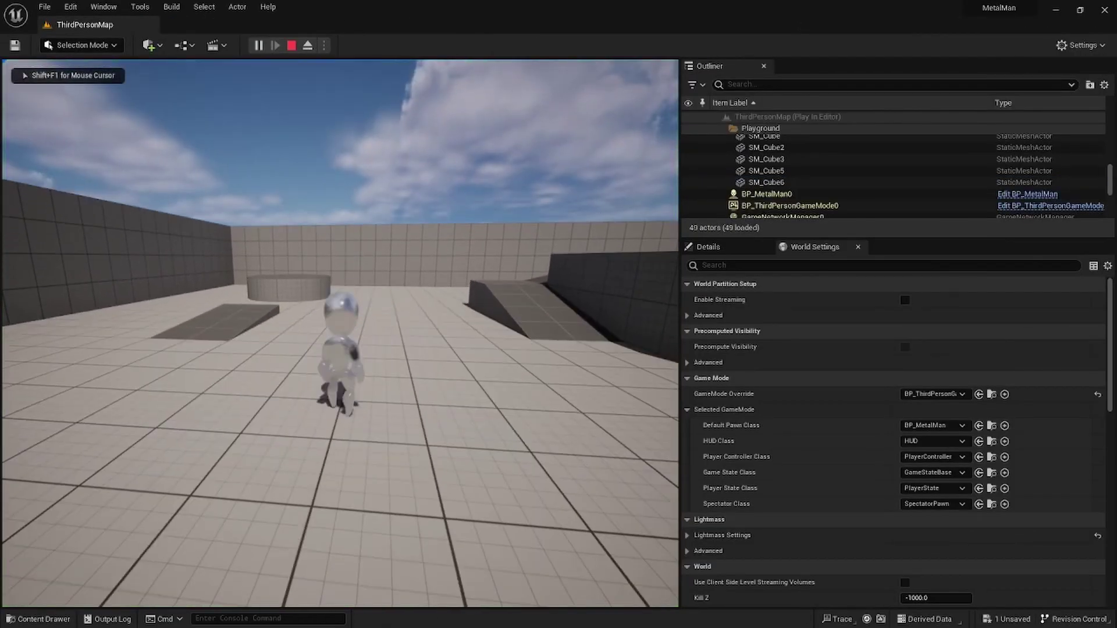
{"action": "key", "text": "space"}
{"action": "key", "text": "w"}
{"action": "key", "text": "space"}
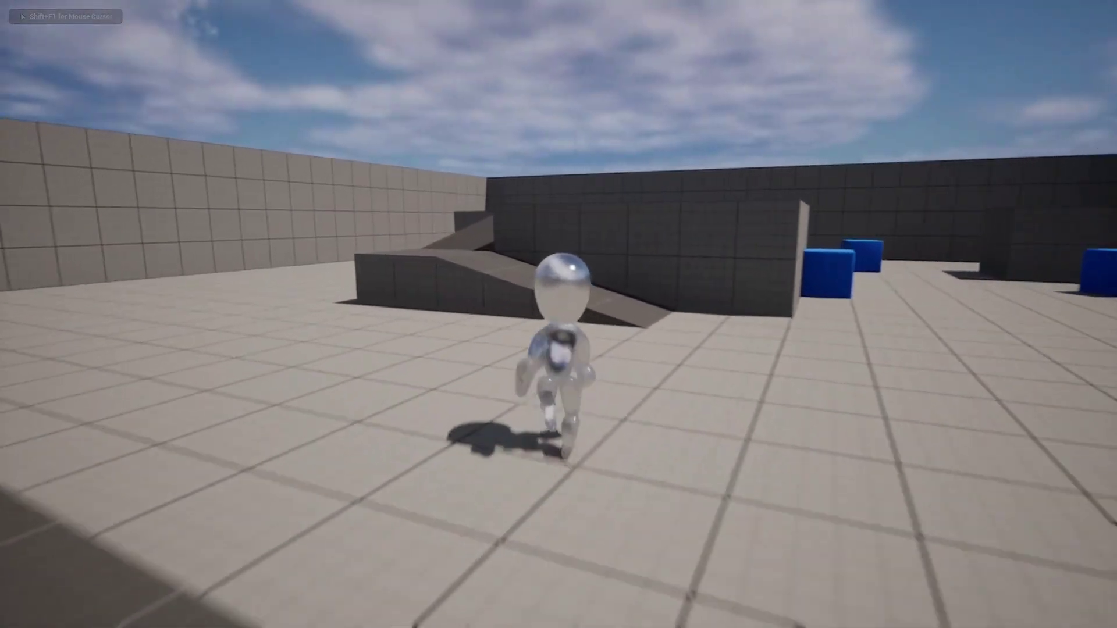
Run the character around the level in different directions and jump over the blue cubes to check the animation transitions
{"action": "key", "text": "a"}
{"action": "key", "text": "w"}
{"action": "key", "text": "d"}
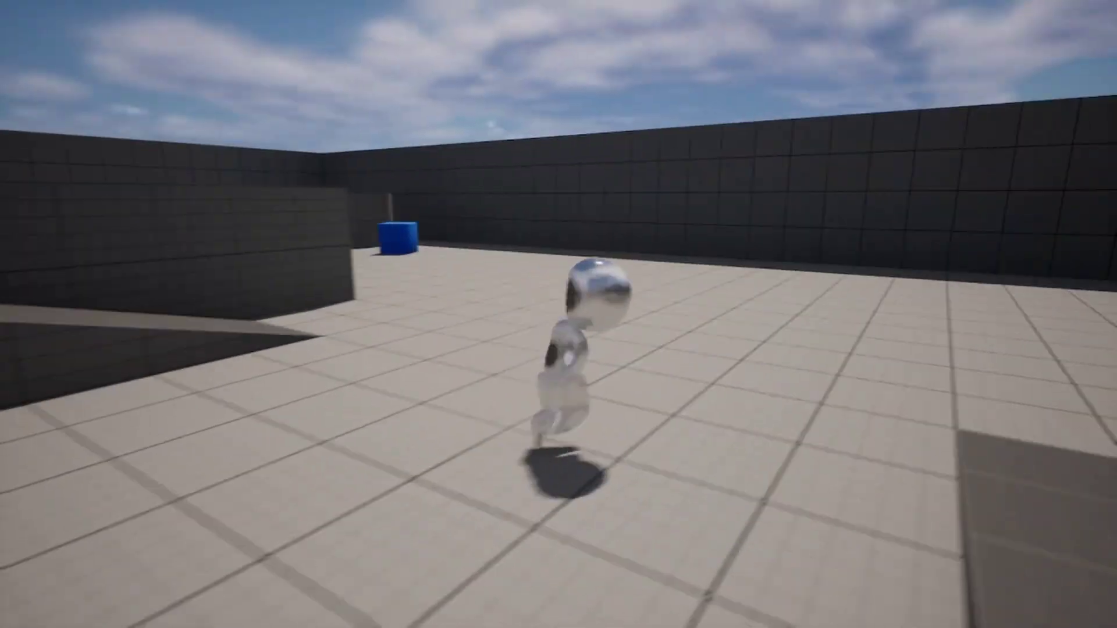
{"action": "key", "text": "w"}
{"action": "key", "text": "w"}
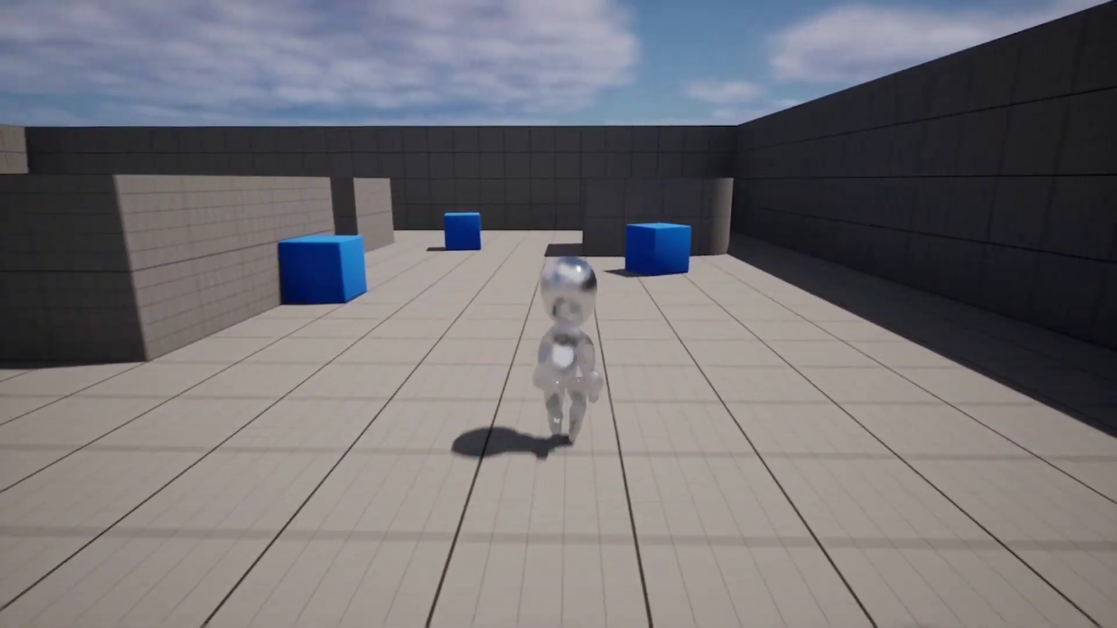
{"action": "key", "text": "w"}
{"action": "key", "text": "space"}
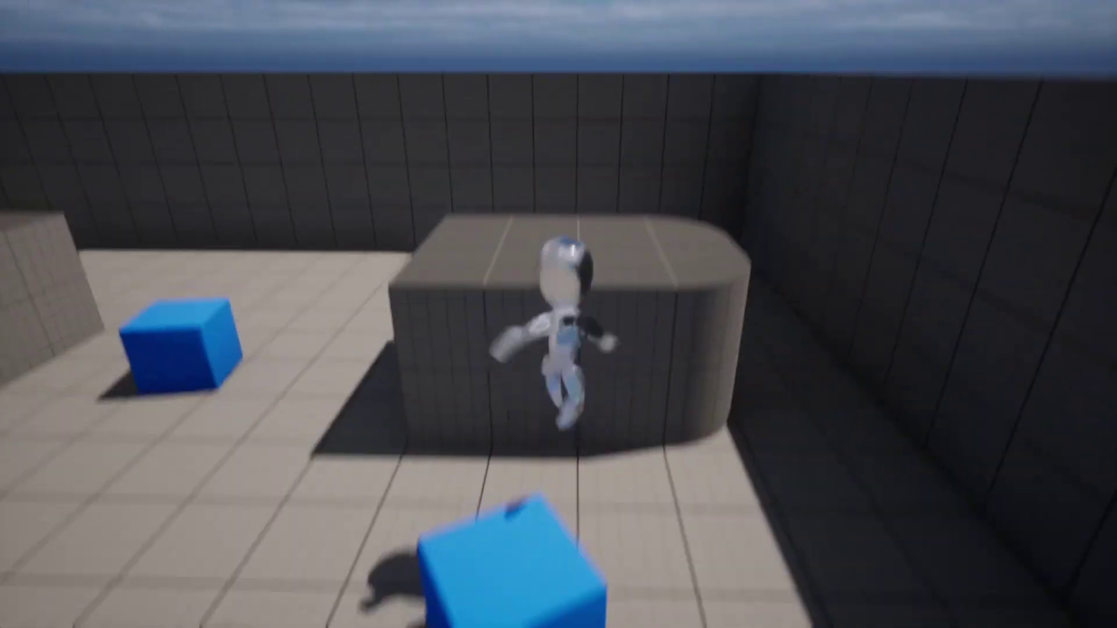
{"action": "key", "text": "w"}
{"action": "key", "text": "space"}
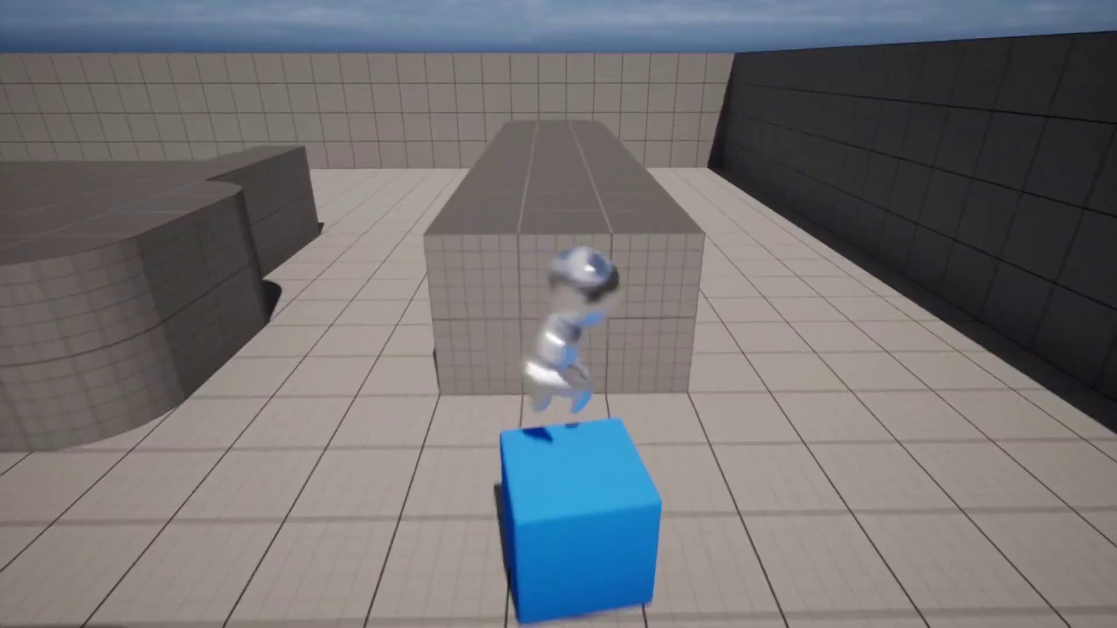